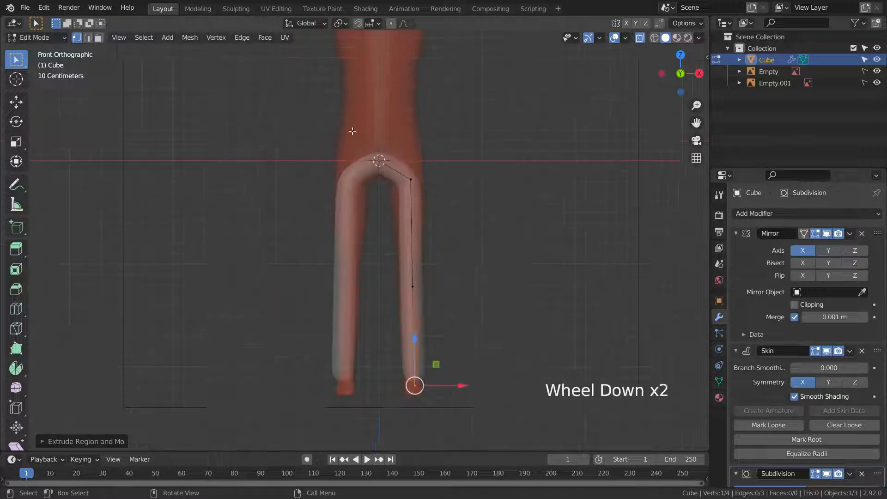
key(e)
key(z)
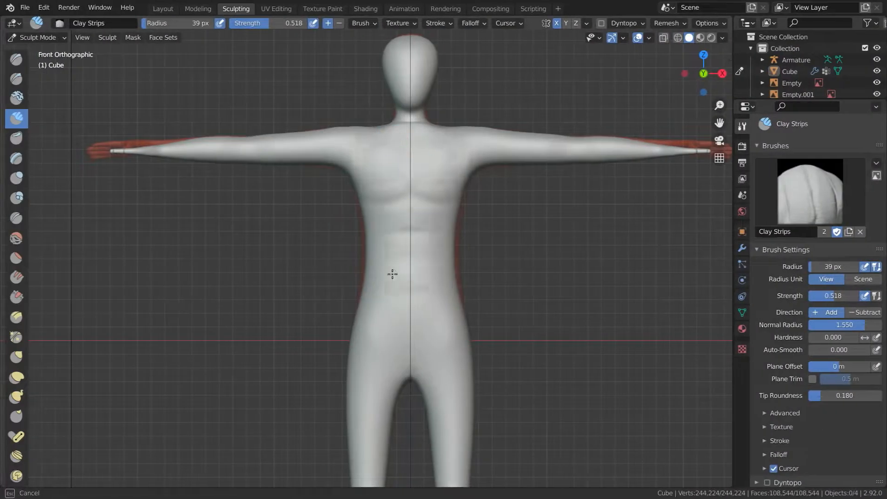
middle_drag(392, 274, 406, 259)
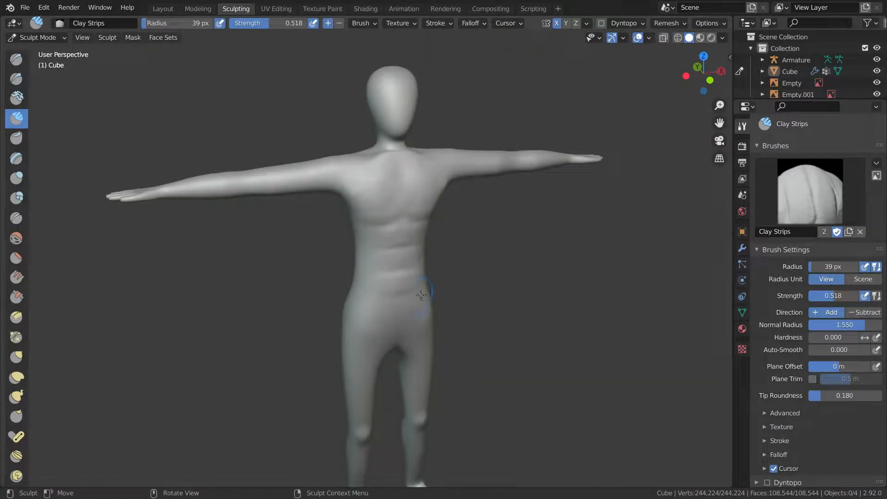
click(16, 238)
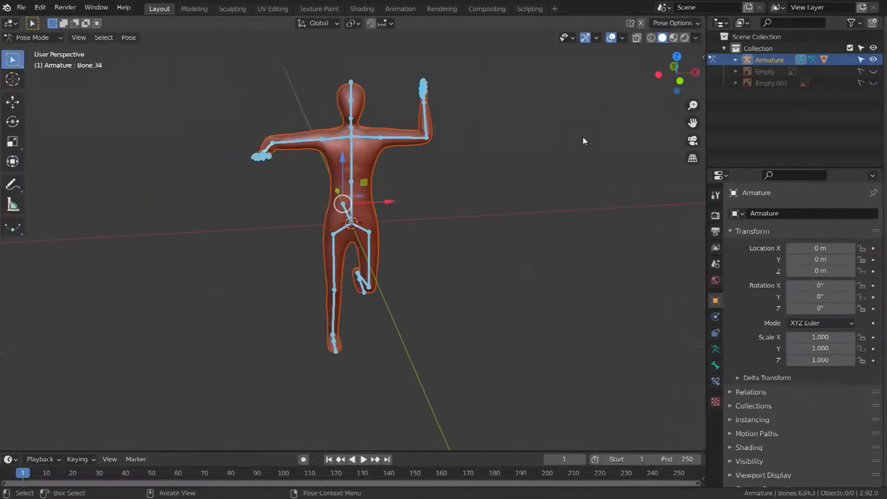
click(36, 38)
click(41, 51)
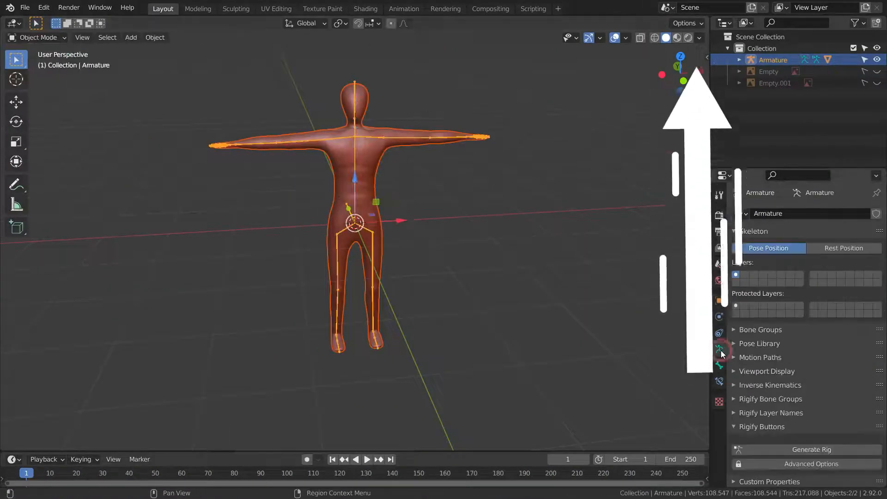
click(829, 388)
click(810, 402)
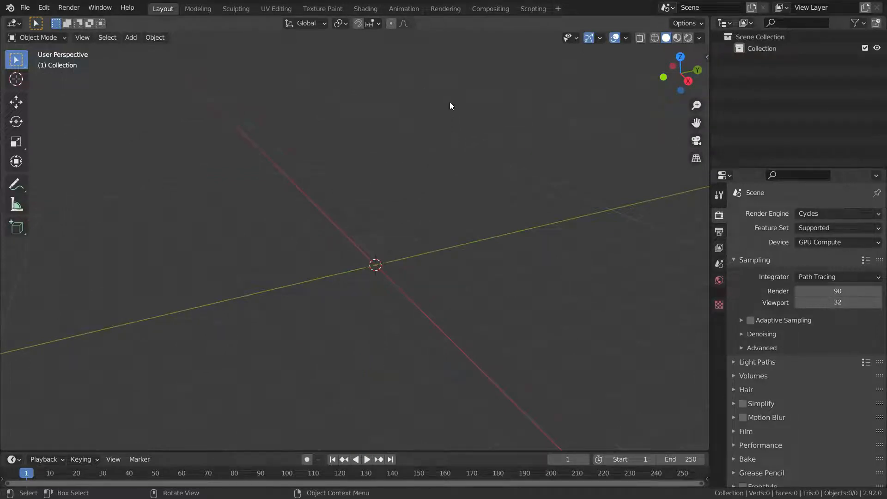
Step: In the front orthographic view, add front view.png from the Desktop as a reference image
key(KP_1)
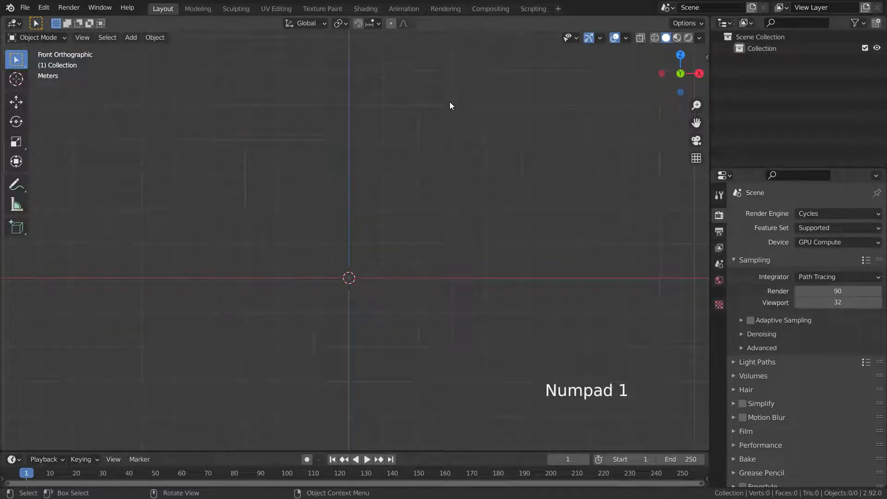
key(shift+a)
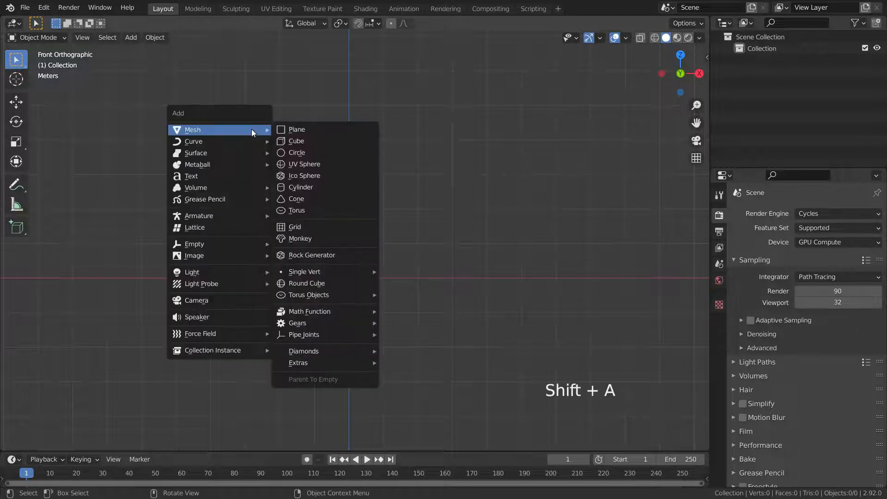
mouse_move(230, 257)
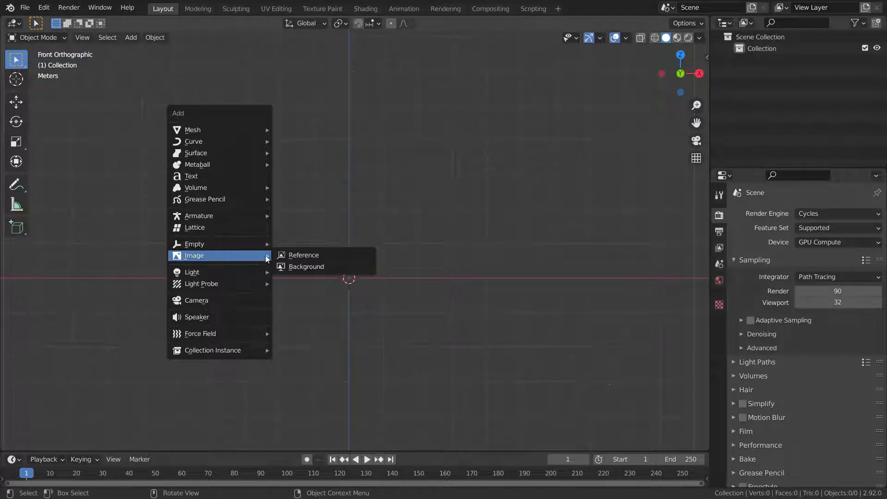
click(300, 259)
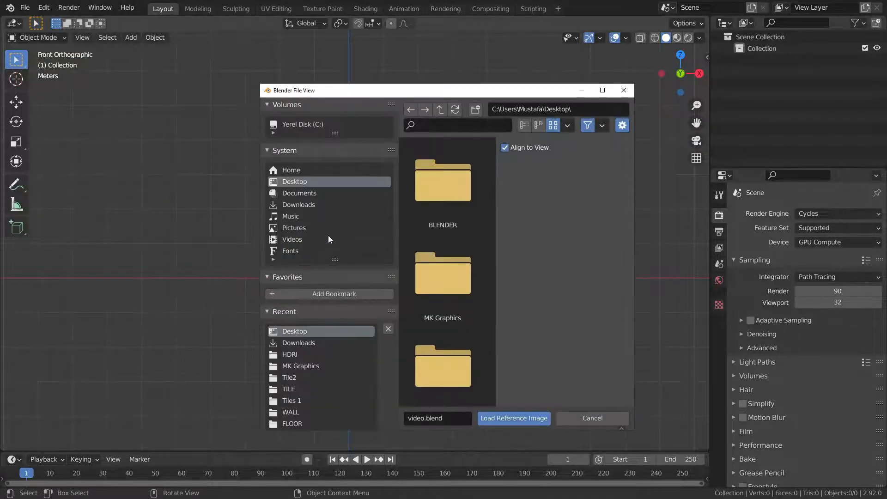
scroll(417, 237, down, 5)
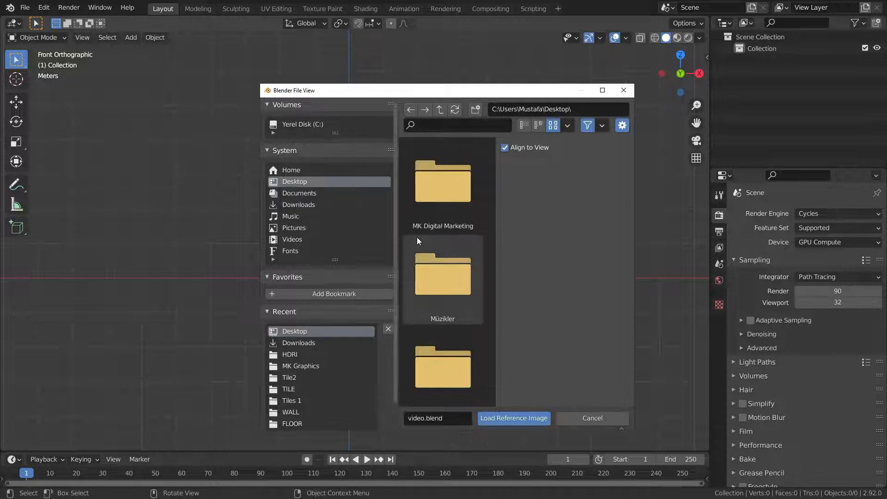
click(453, 358)
click(492, 418)
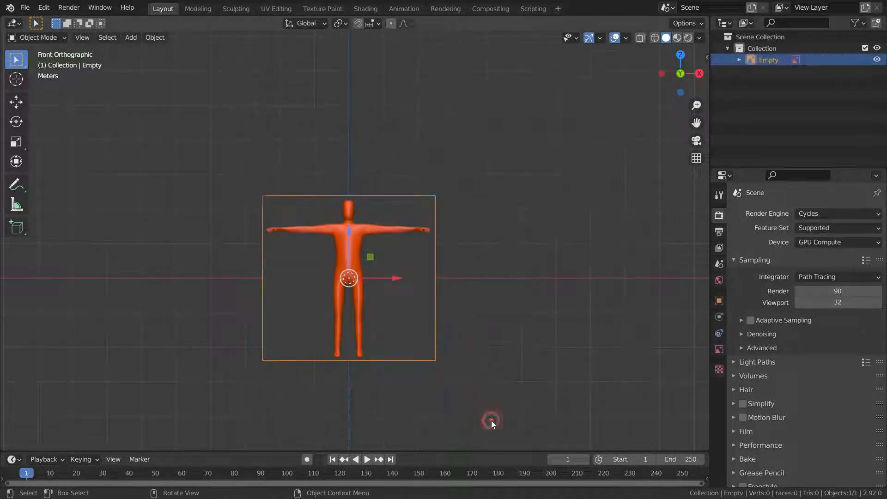
Step: Hide the front reference image in perspective views and set its opacity to about 0.258
scroll(372, 316, up, 2)
click(718, 350)
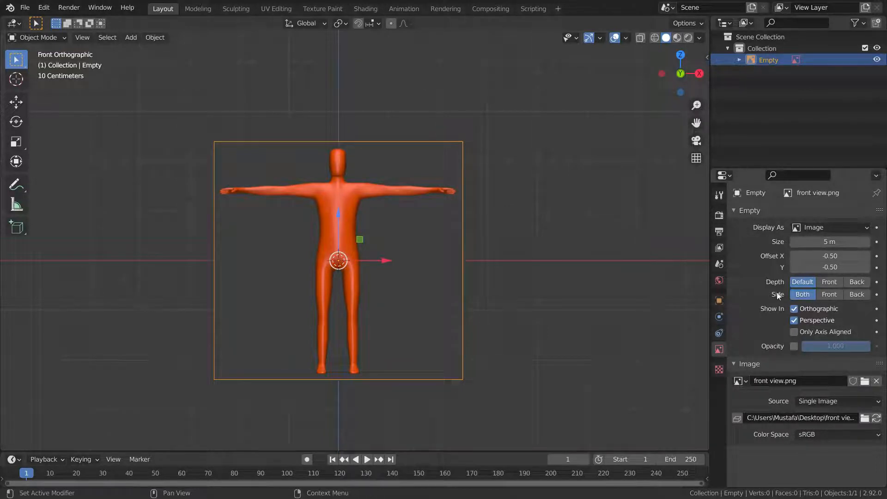
click(794, 320)
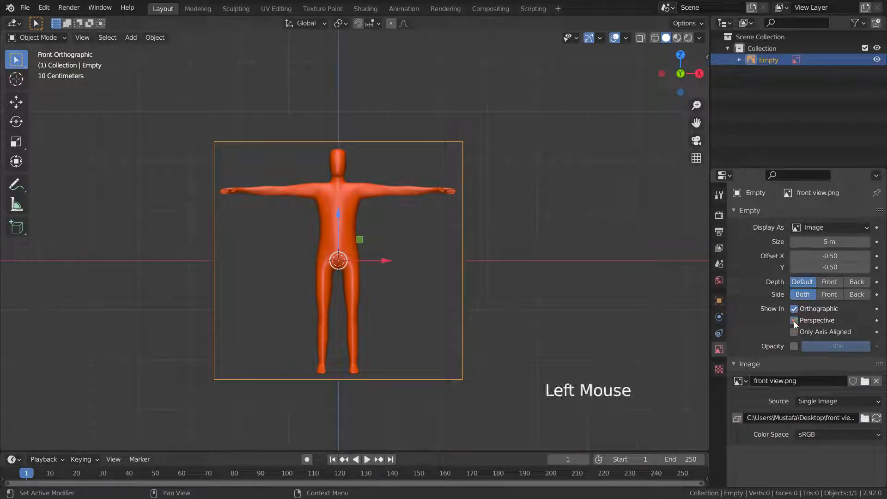
click(793, 346)
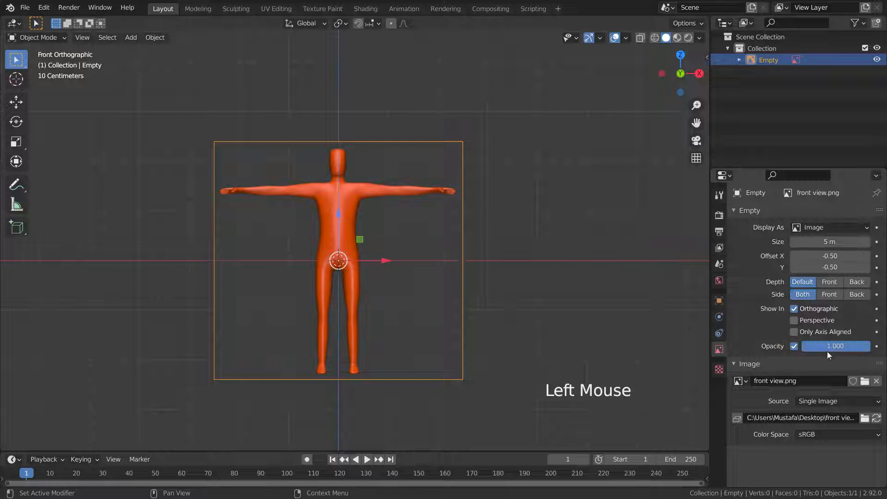
drag(836, 346, 786, 345)
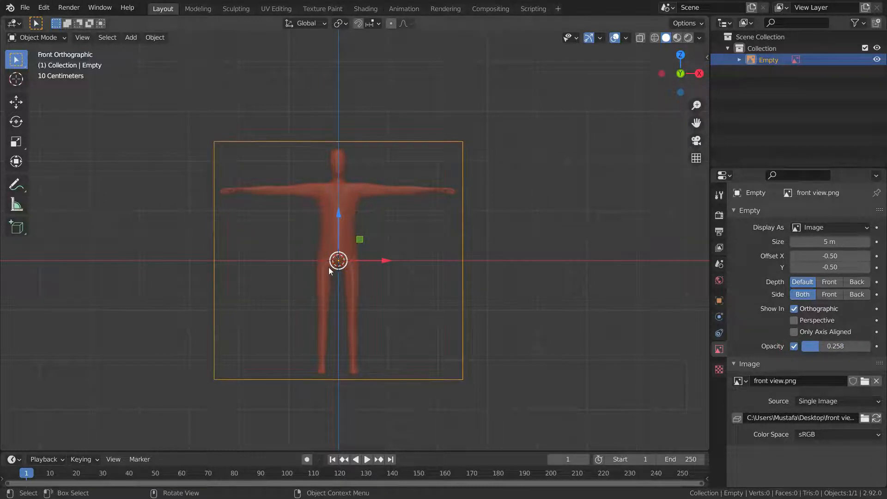
Step: Move the front reference image slightly along X to centre the figure on the vertical axis
scroll(331, 281, up, 3)
scroll(334, 267, up, 6)
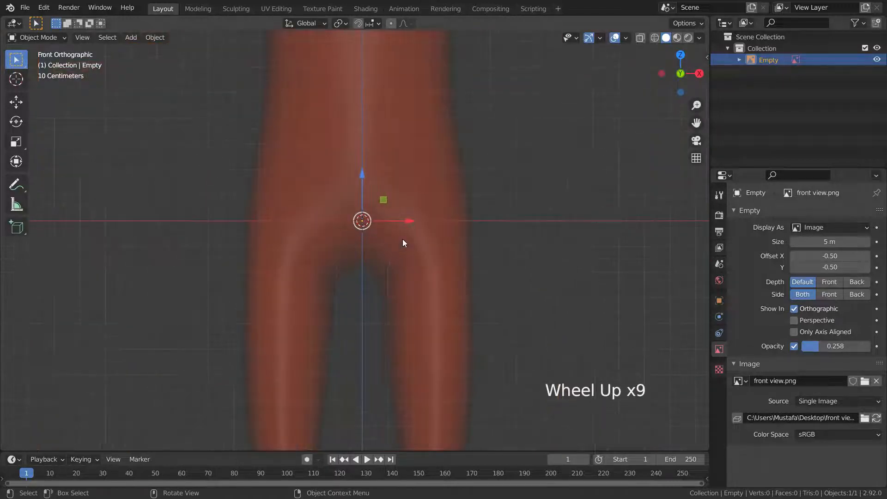
drag(403, 221, 410, 220)
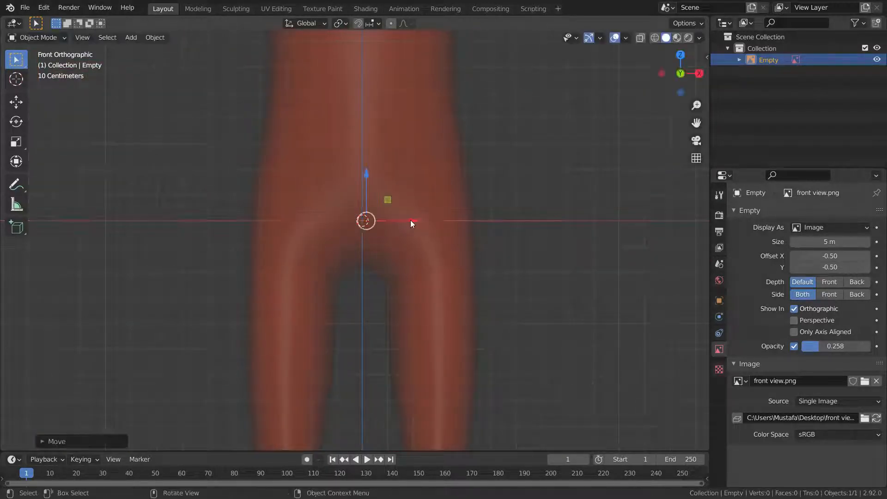
scroll(308, 246, down, 3)
scroll(308, 250, down, 6)
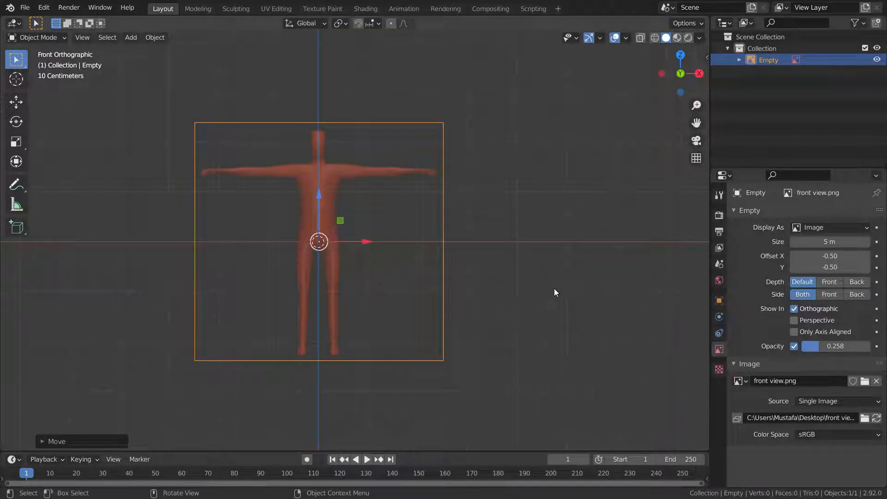
Step: Show the selectability toggles in the outliner, make the front reference image unselectable, and try selecting it in the viewport
click(858, 23)
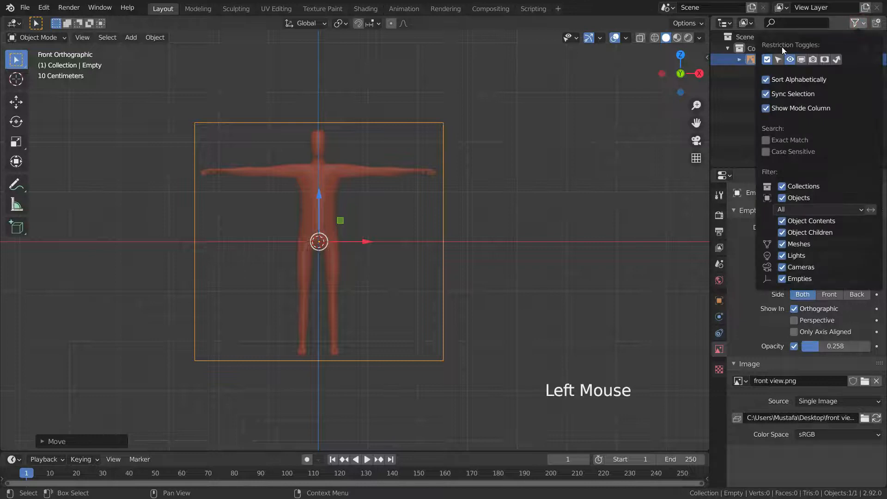
click(779, 59)
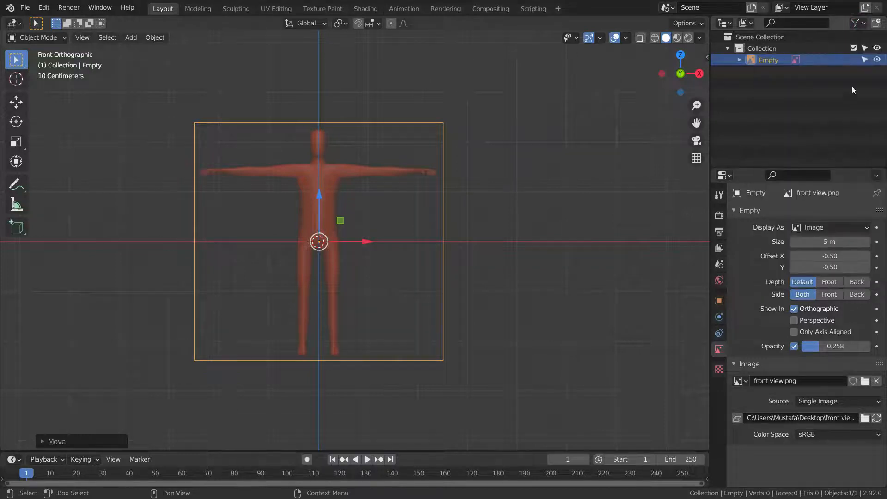
click(864, 60)
double_click(417, 203)
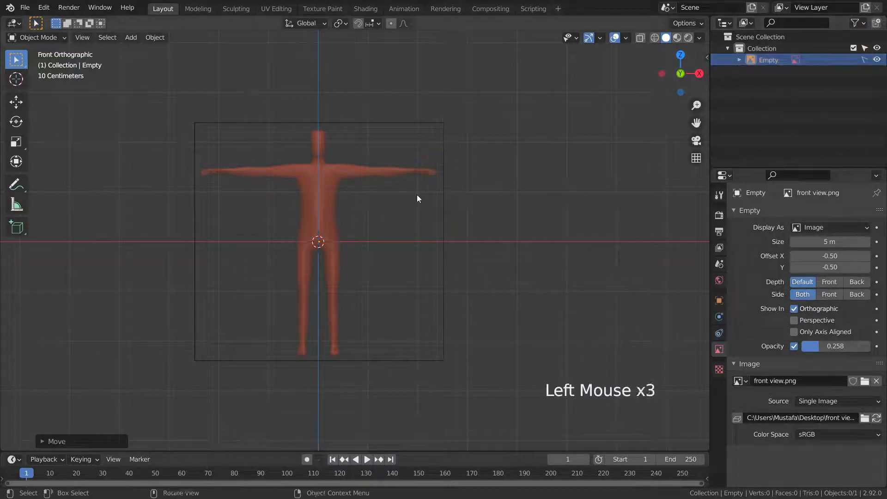
click(206, 70)
drag(160, 238, 354, 236)
drag(152, 82, 450, 397)
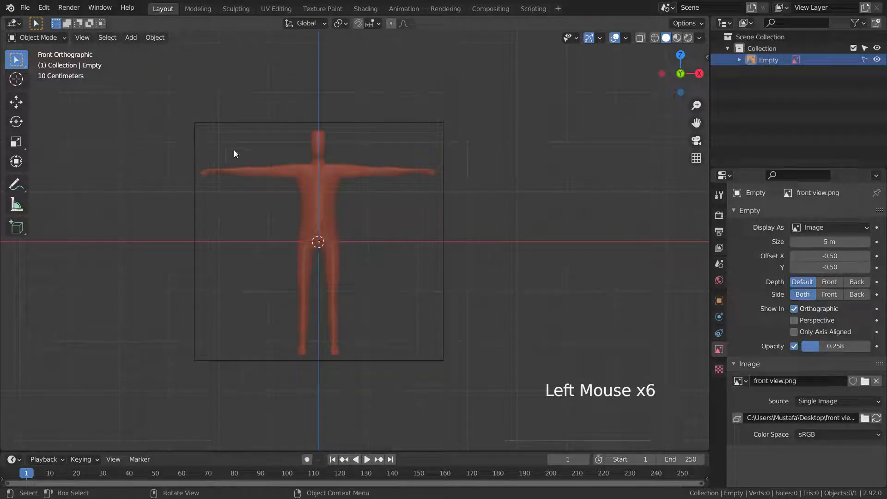
drag(226, 141, 488, 367)
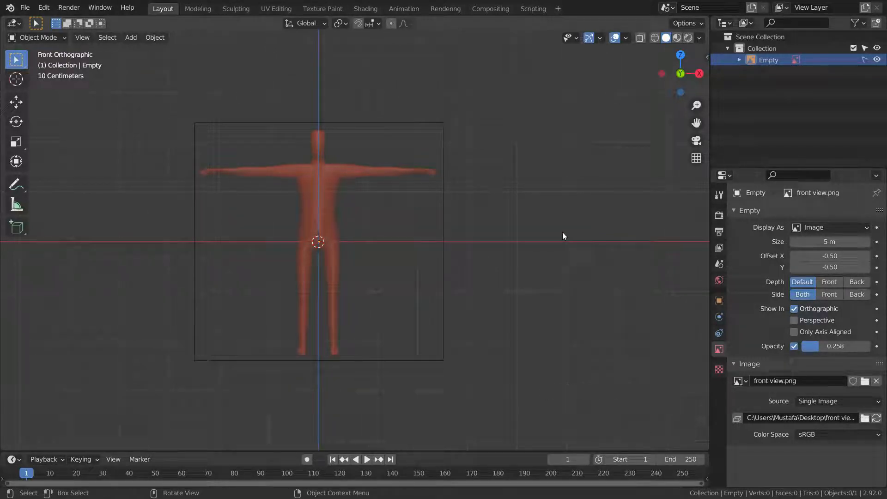
Step: In the right orthographic view, add side view.png from the Desktop as a reference image
key(KP_3)
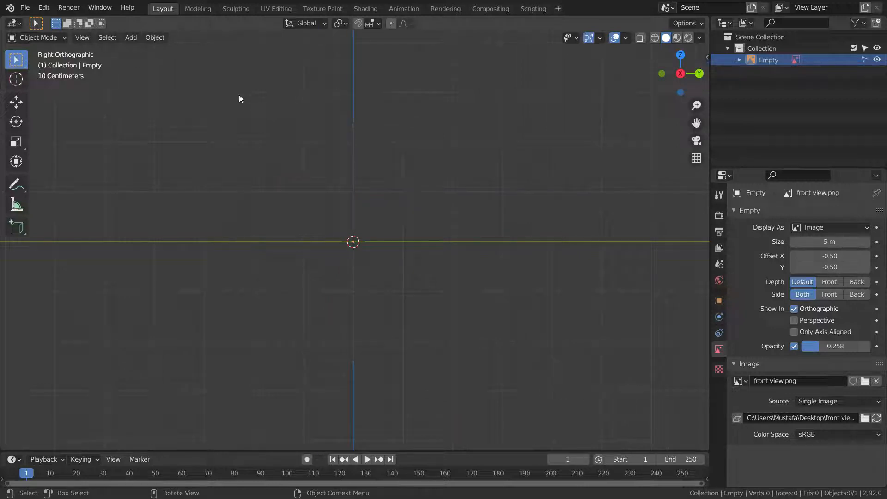
key(shift+a)
mouse_move(207, 189)
click(304, 151)
scroll(442, 264, down, 5)
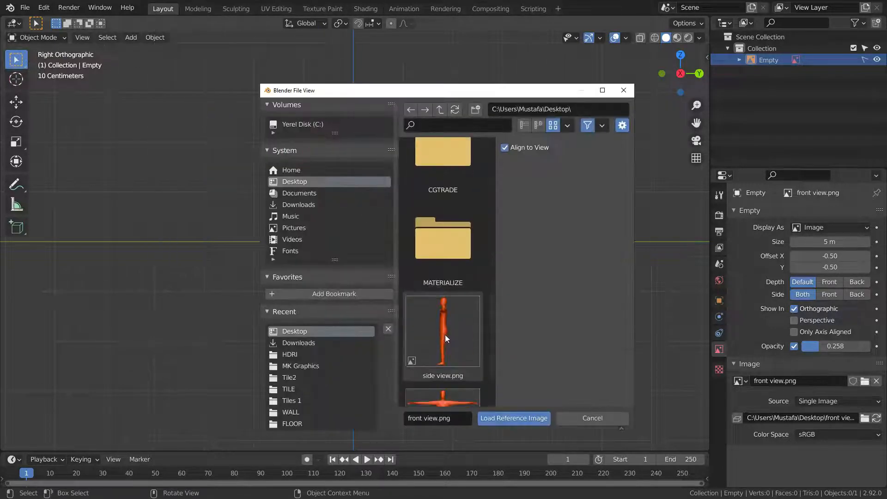
click(444, 317)
click(513, 418)
Step: Set the side reference image's opacity to about 0.245 and make the image unselectable
click(793, 346)
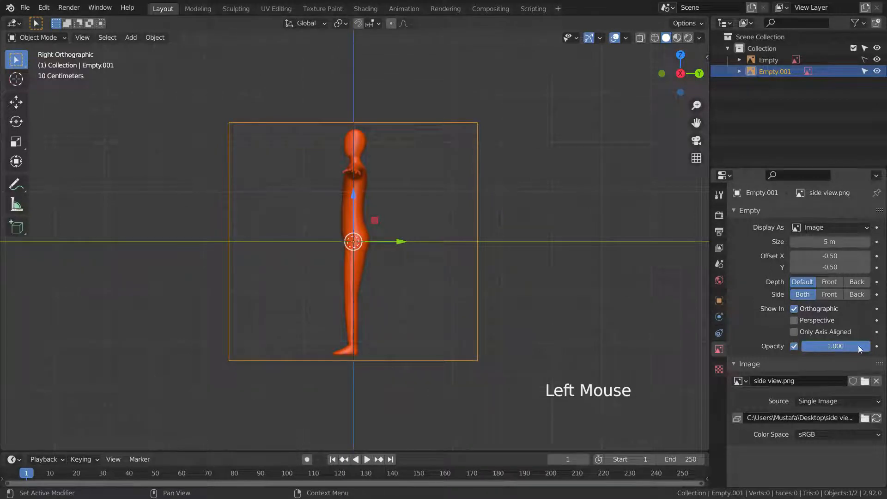
drag(835, 346, 786, 346)
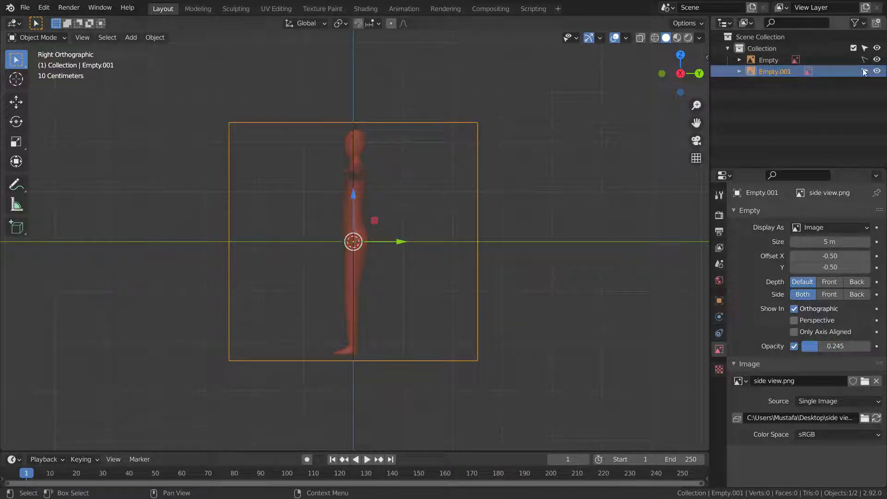
click(469, 105)
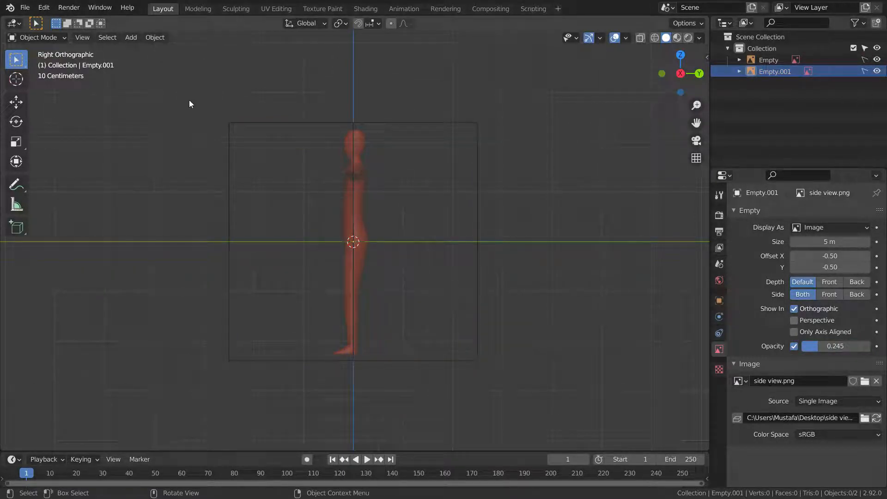
Step: Return to the front orthographic view and add a mesh cube at the origin
key(KP_1)
scroll(278, 201, down, 2)
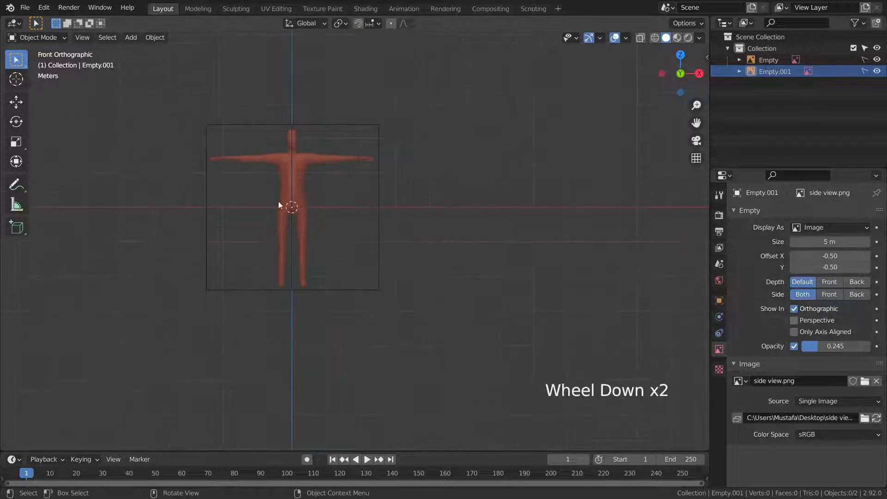
scroll(225, 178, up, 5)
scroll(213, 173, down, 1)
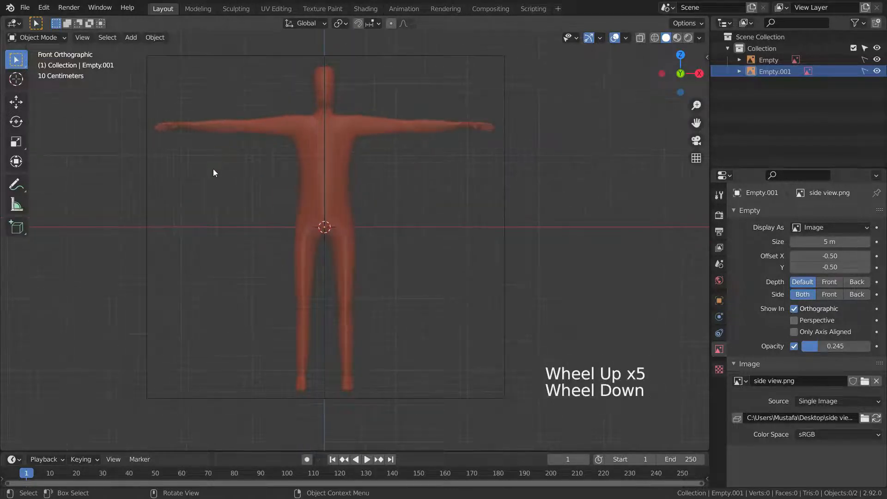
shift+middle_drag(214, 172, 266, 184)
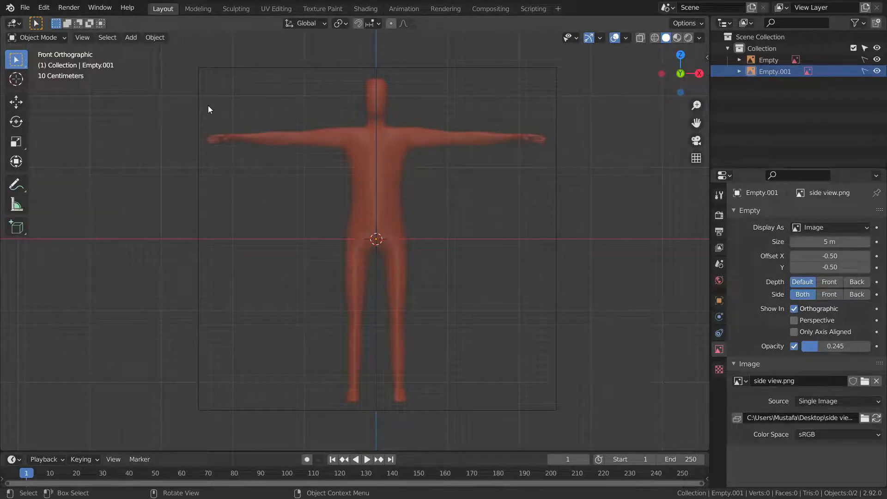
key(shift+a)
mouse_move(149, 31)
click(260, 42)
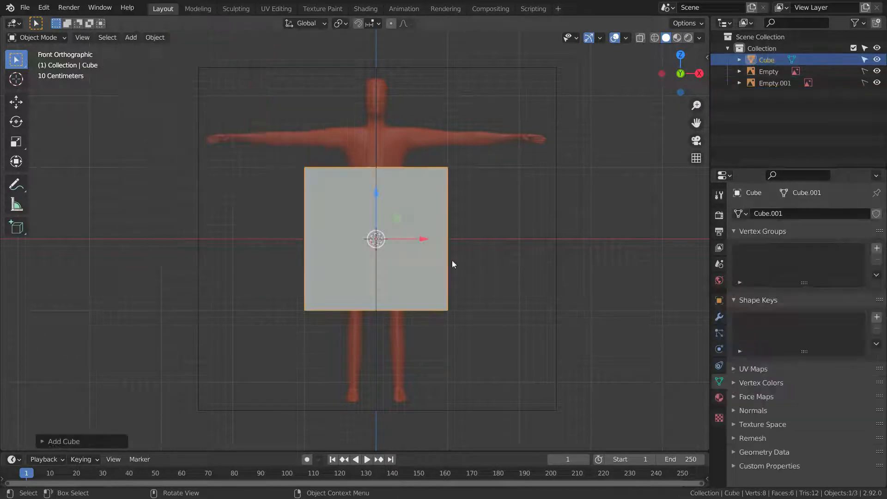
Step: In Edit Mode, merge all of the cube's vertices at center into a single vertex
key(Tab)
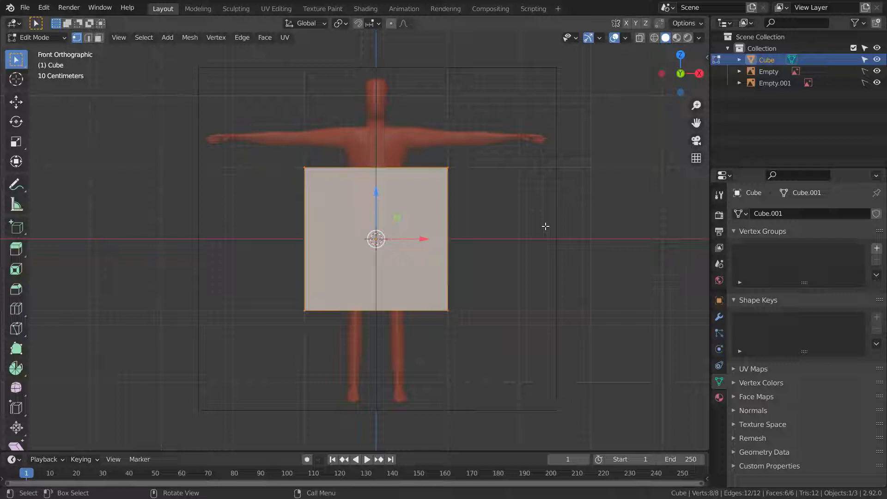
key(m)
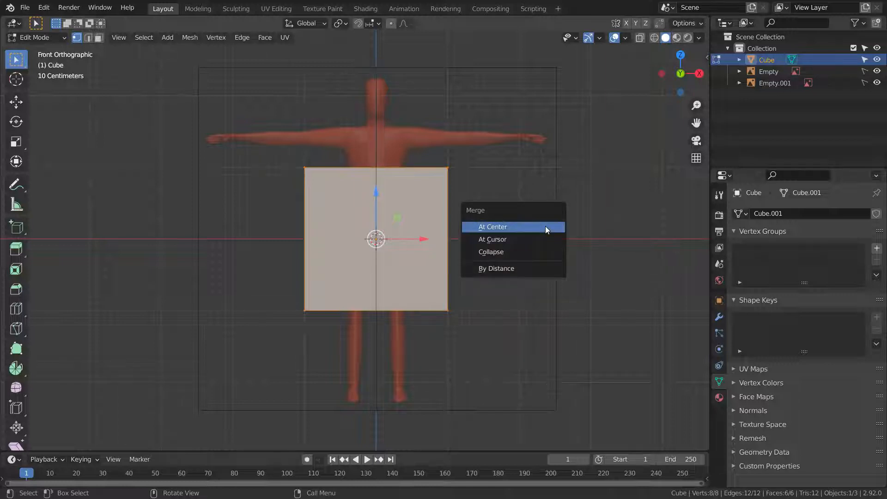
click(545, 226)
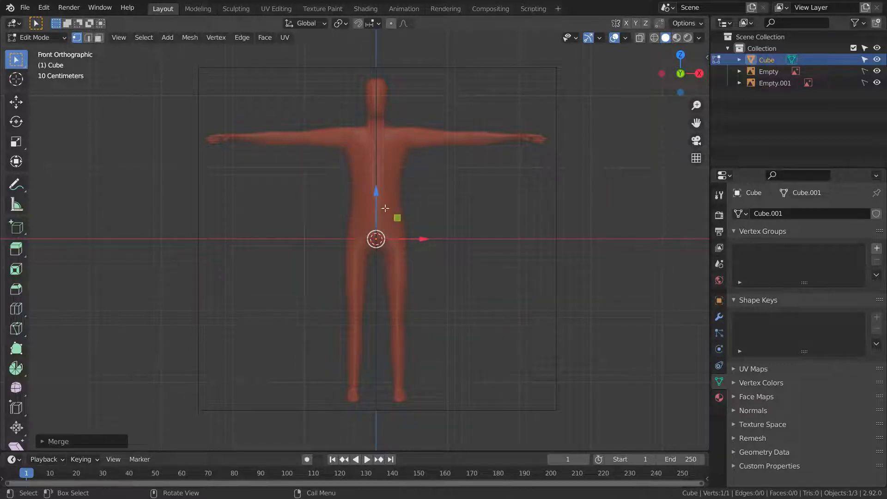
Step: Add a Mirror modifier on the X axis and a Skin modifier to the single-vertex mesh
scroll(399, 247, up, 1)
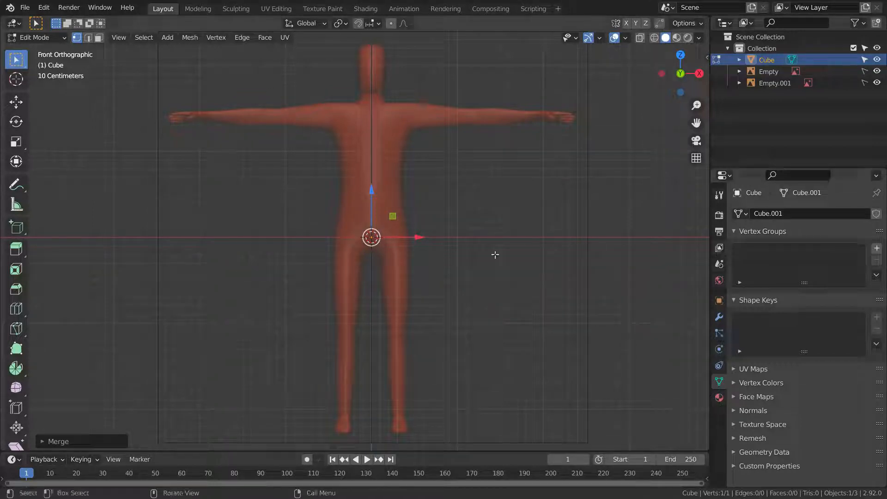
click(714, 318)
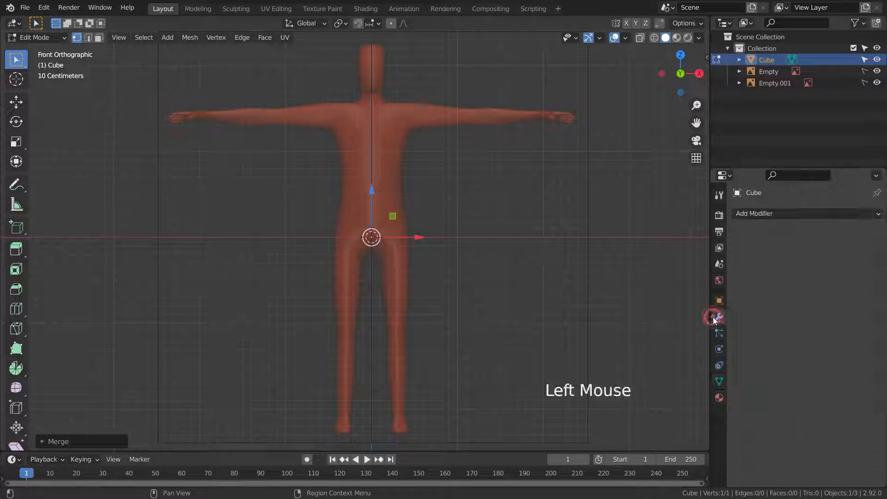
click(752, 214)
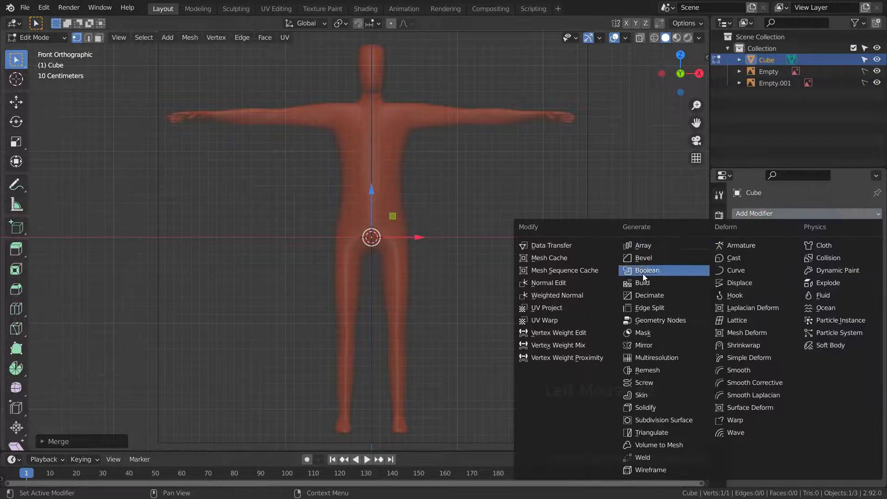
click(645, 346)
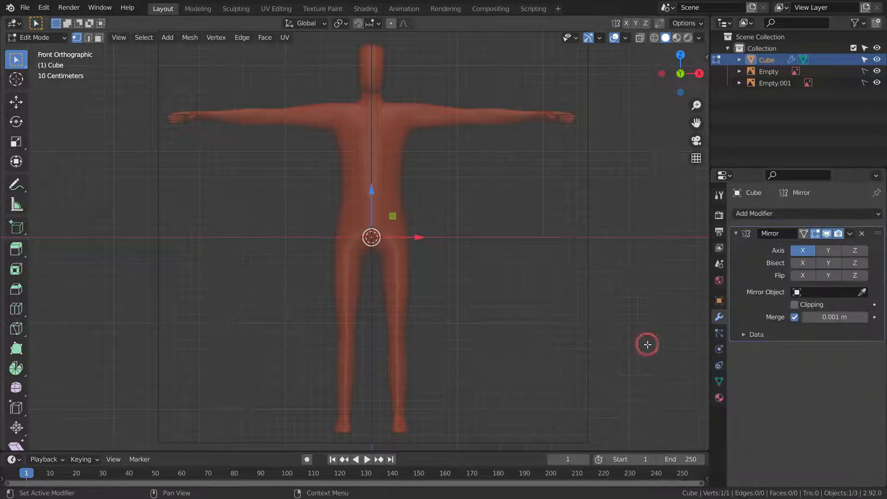
click(764, 213)
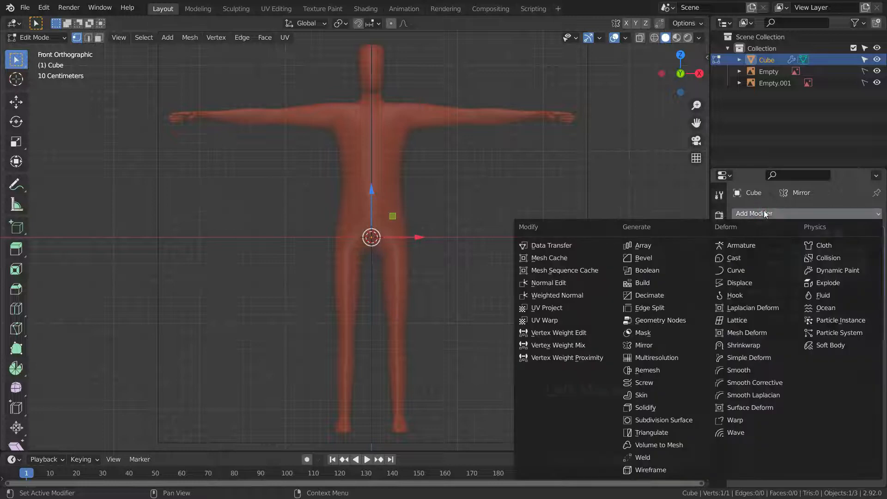
click(657, 393)
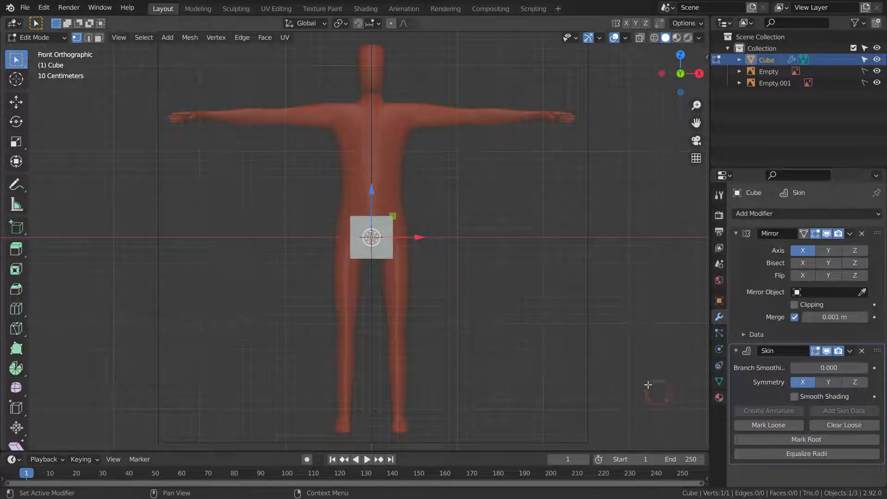
Step: Add a Subdivision Surface modifier with viewport level 2 and enable smooth shading in the Skin modifier
middle_drag(429, 276, 332, 320)
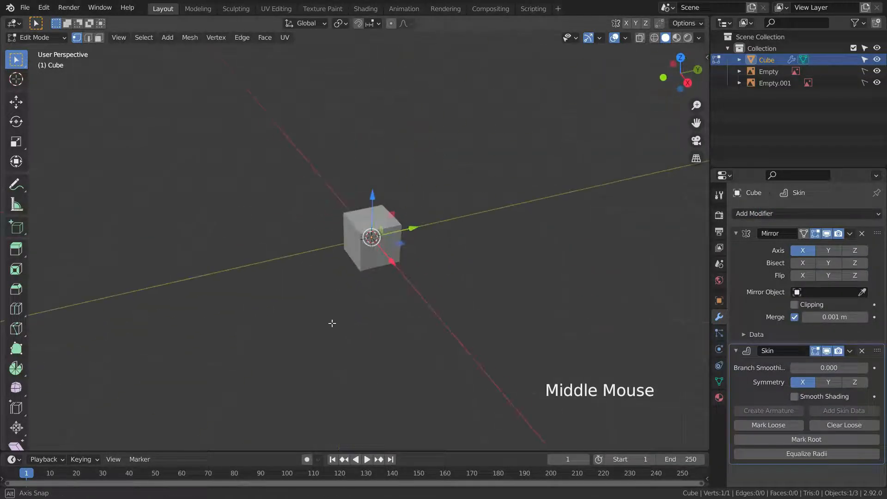
scroll(349, 268, up, 2)
middle_drag(349, 269, 418, 273)
key(KP_1)
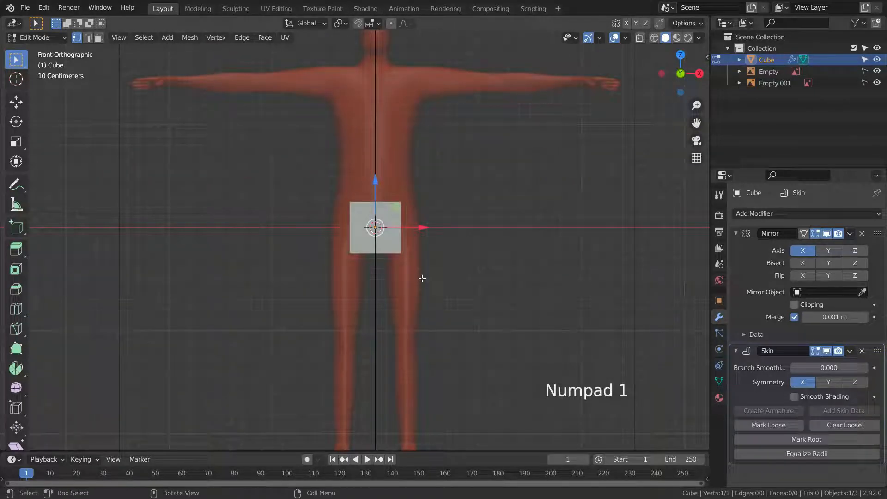
click(767, 214)
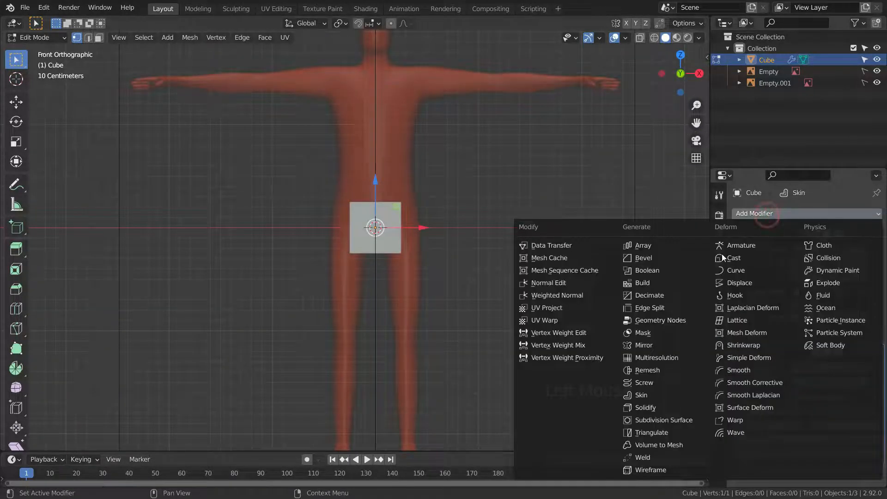
click(675, 418)
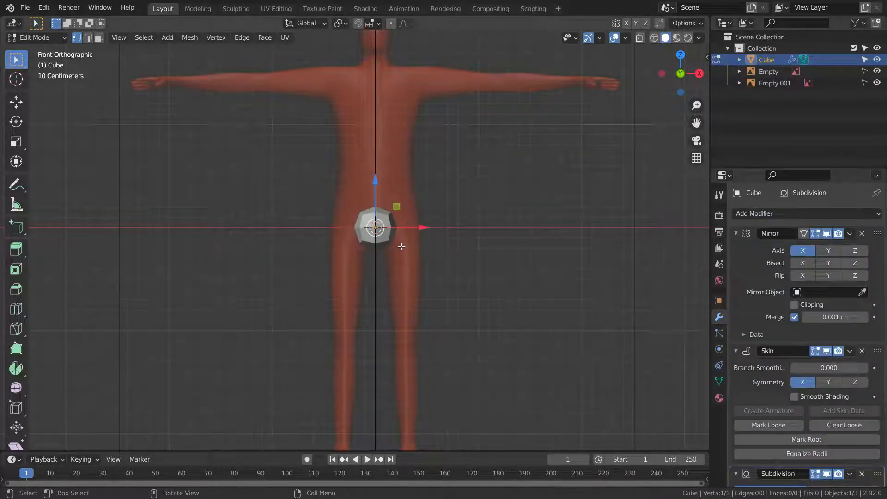
scroll(401, 246, up, 2)
scroll(384, 247, down, 2)
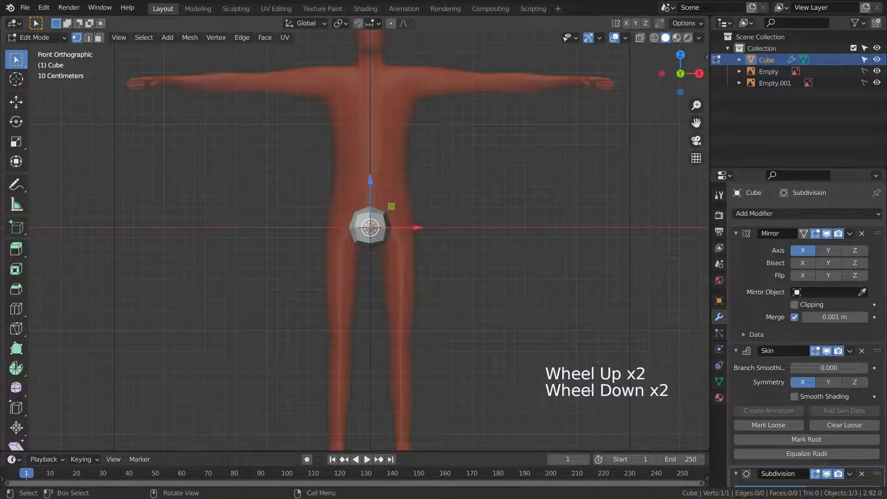
scroll(786, 439, down, 4)
click(863, 438)
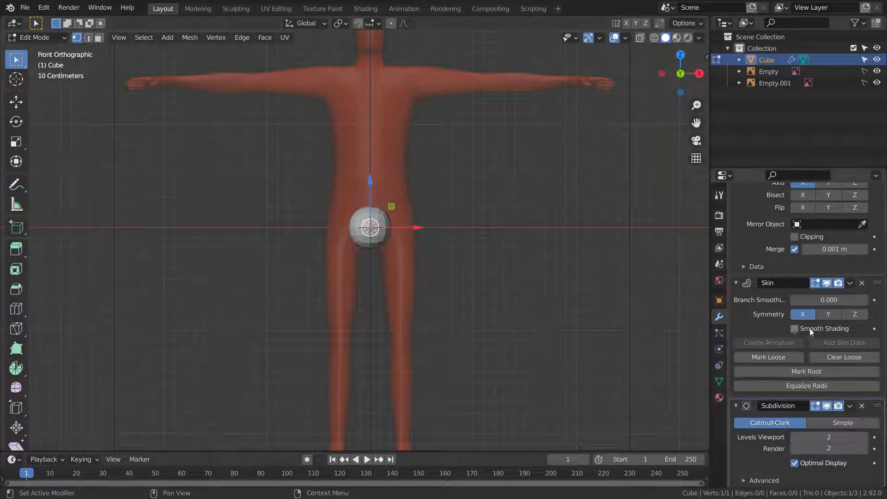
click(795, 328)
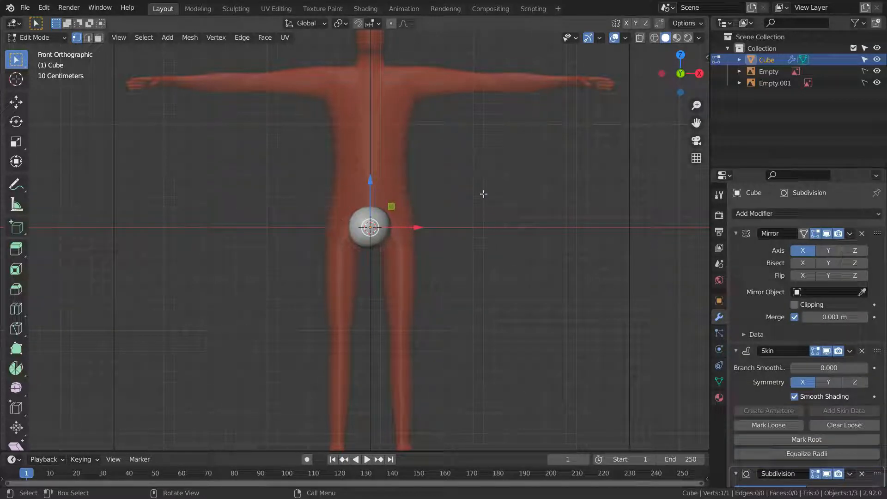
Step: Shrink the skin radius of the origin vertex to roughly half its size
key(ctrl+a)
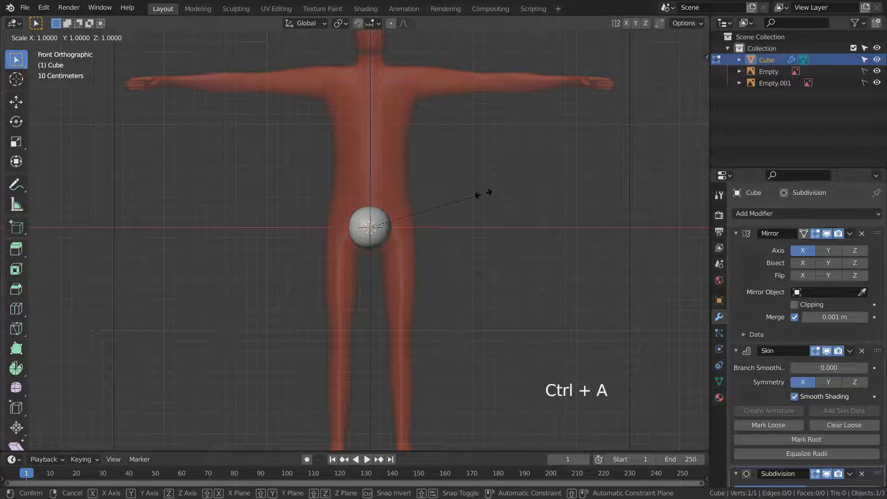
click(431, 223)
scroll(402, 269, up, 2)
scroll(402, 269, down, 1)
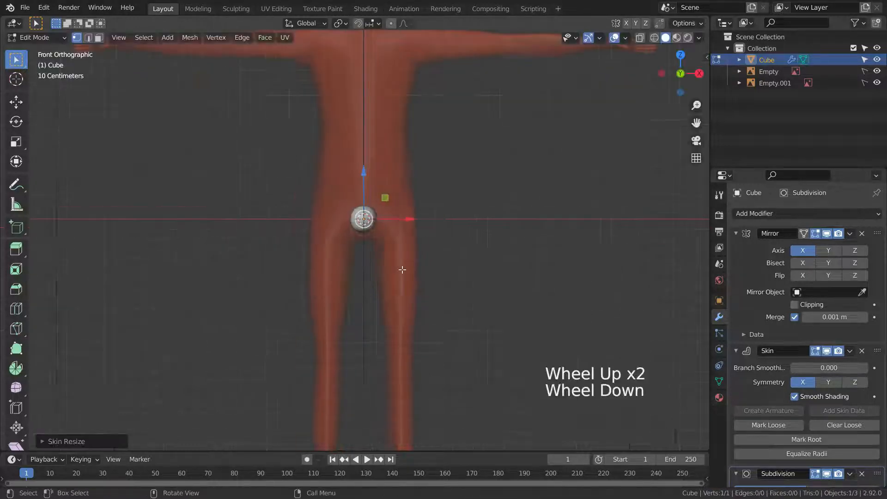
Step: Extrude the origin vertex about 0.31 m in X and -0.18 m in Z to the reference's hip joint
scroll(402, 269, up, 2)
key(e)
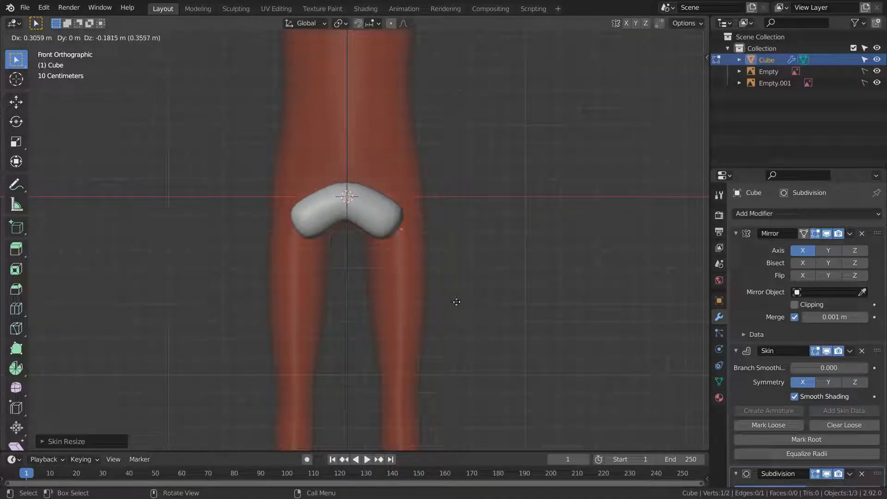
click(456, 301)
Step: Extrude the leg from the hip about 0.76 m down to the knee, and from there to the ankle
scroll(455, 300, down, 3)
key(e)
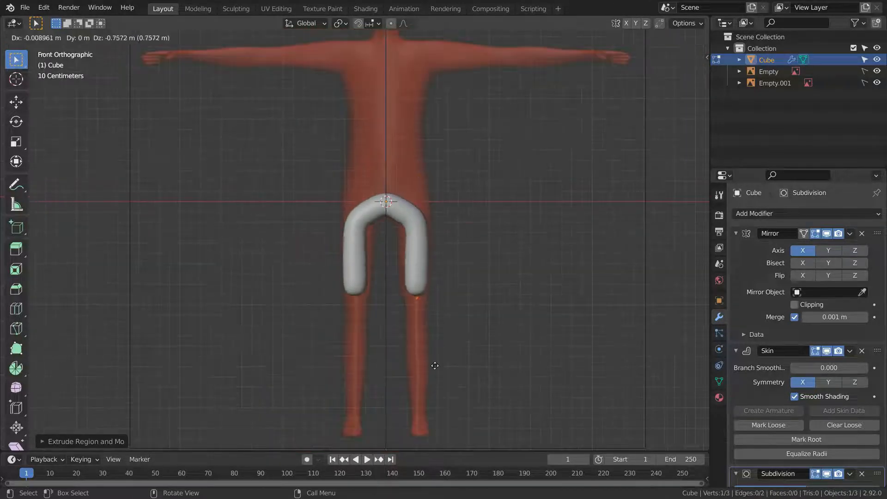
click(435, 368)
scroll(440, 330, up, 3)
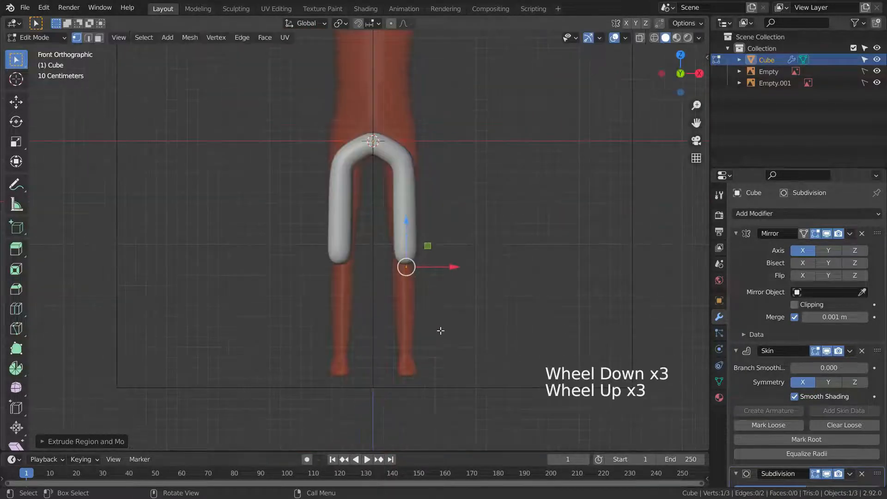
key(e)
click(443, 428)
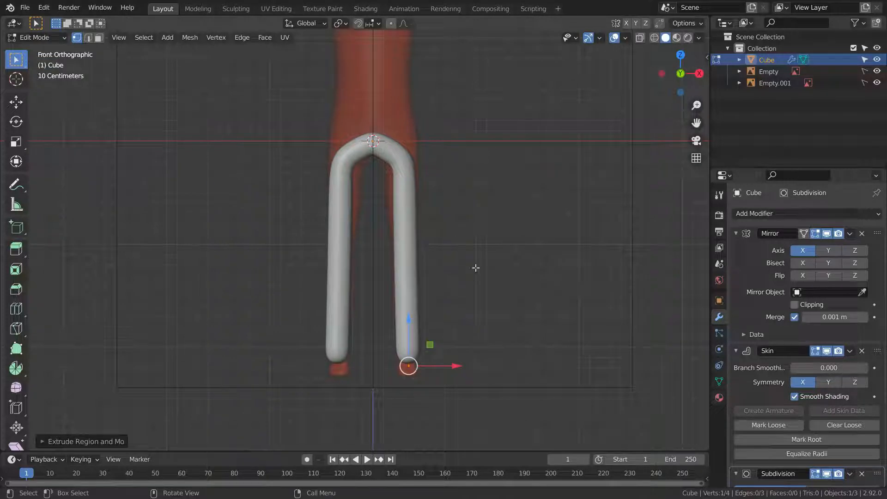
Step: Turn on X-ray and extrude the origin vertex about 1.46 m up along Z to the upper chest
key(alt+z)
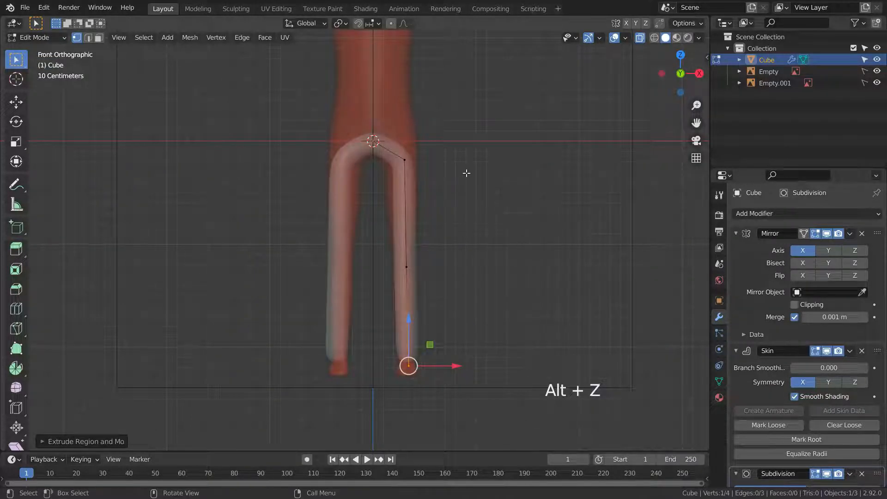
scroll(439, 159, up, 2)
scroll(458, 231, down, 2)
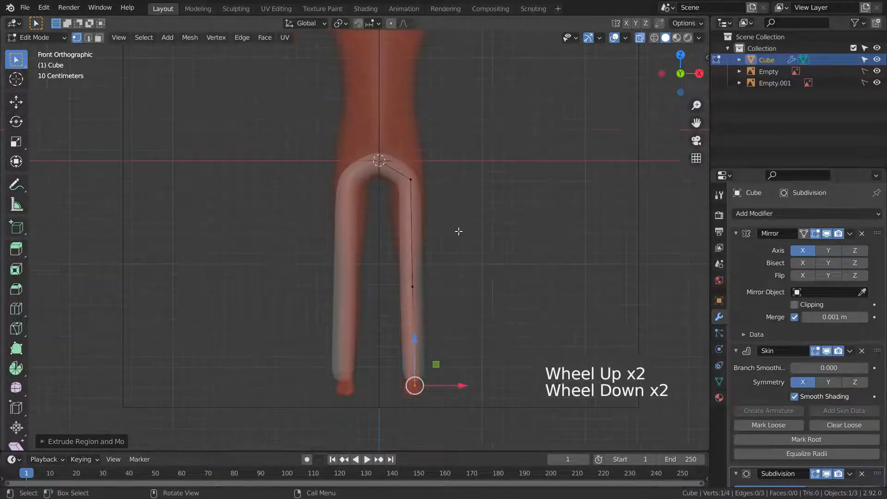
drag(354, 125, 402, 178)
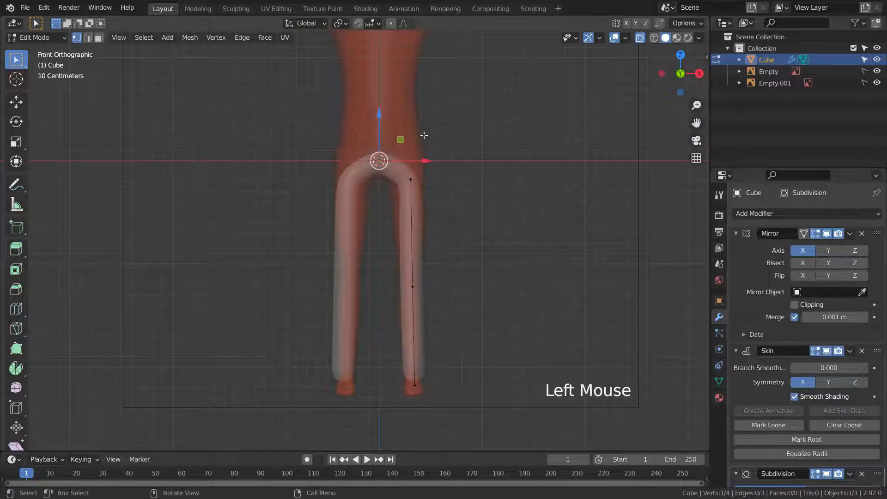
scroll(376, 182, down, 3)
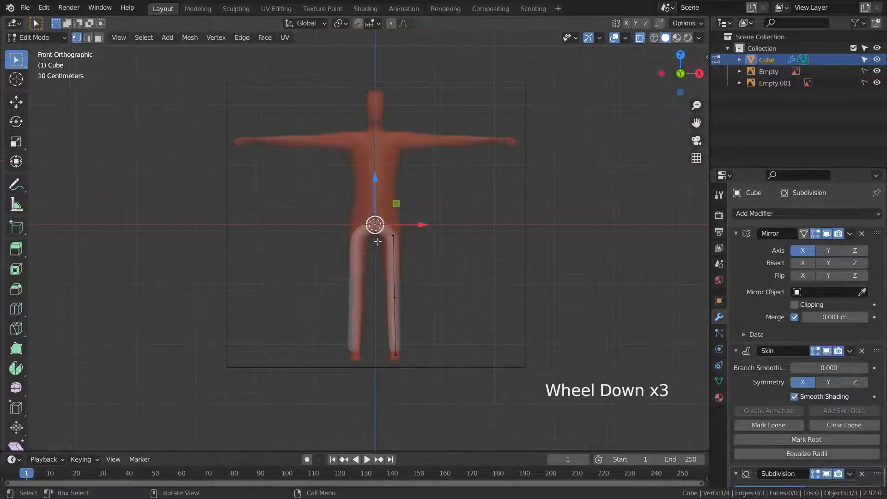
scroll(377, 241, up, 3)
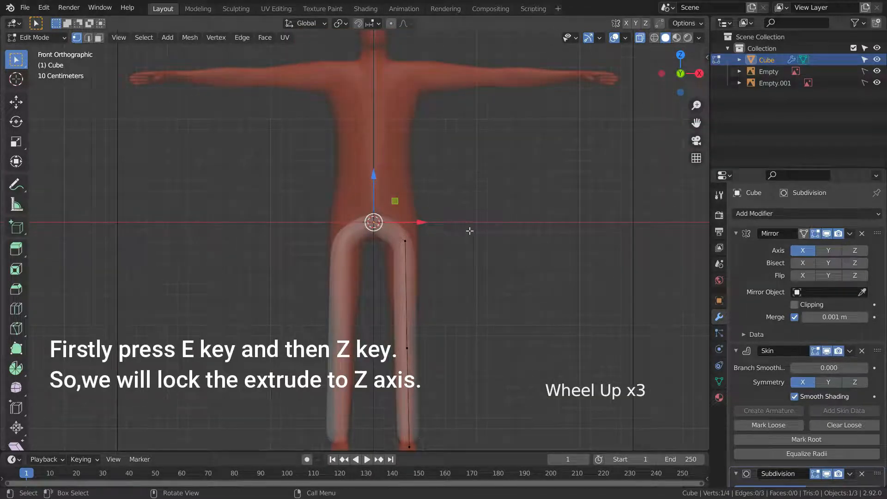
key(e)
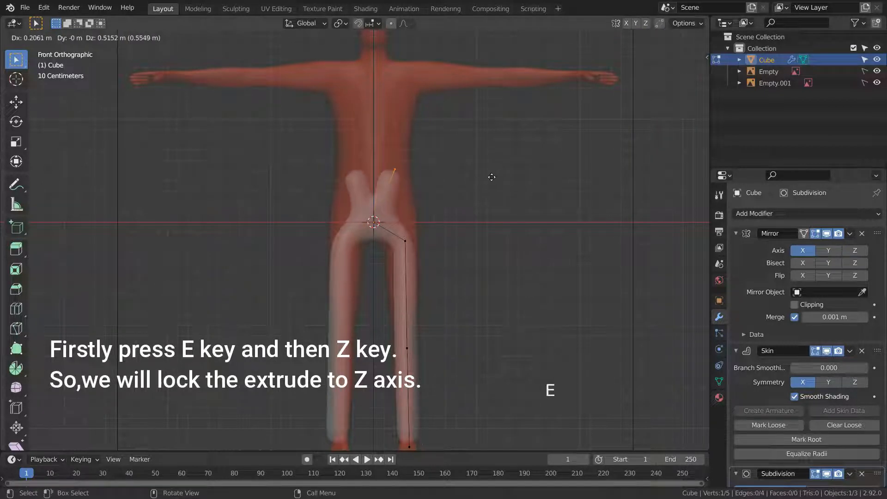
key(z)
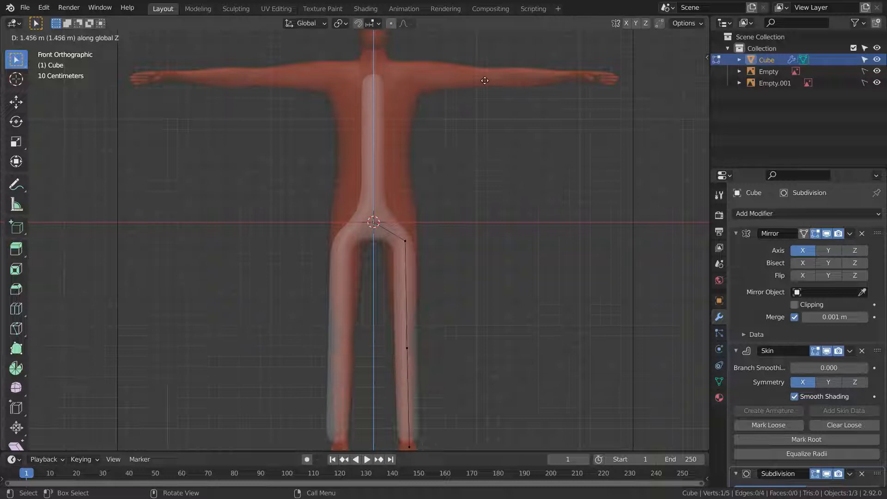
click(484, 81)
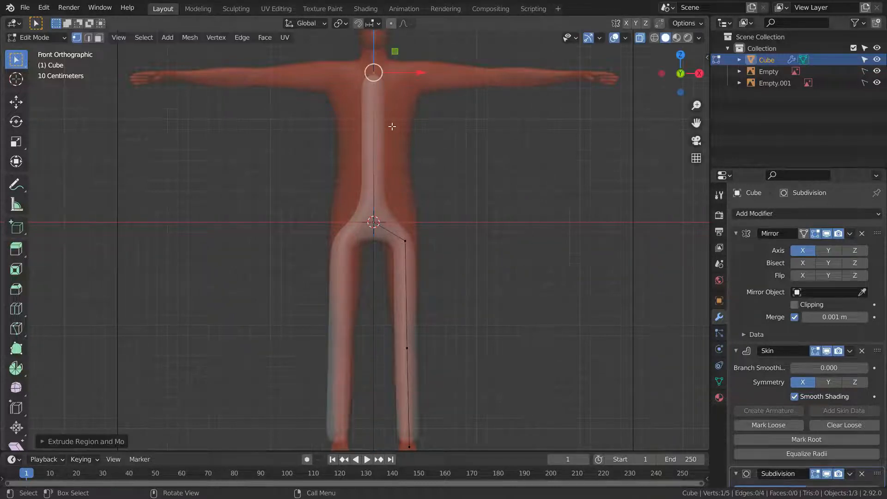
Step: Select the pelvis vertex at the origin and mark it as the skin root
click(475, 220)
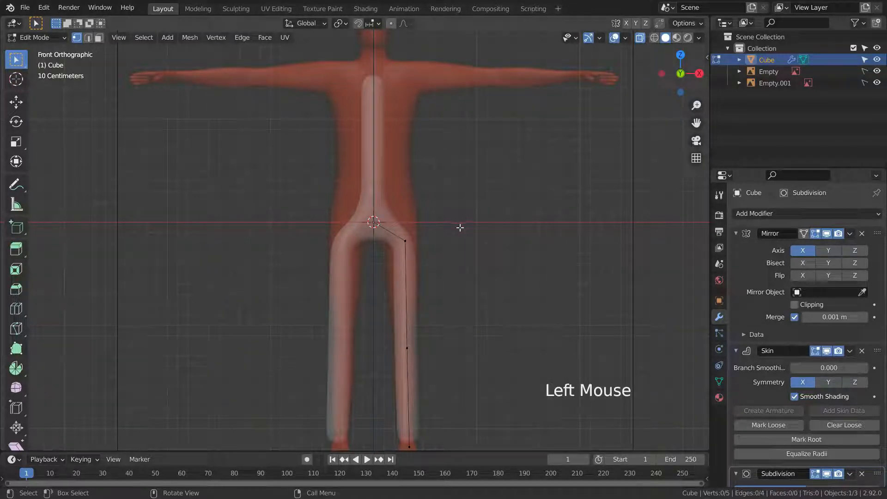
drag(333, 188, 392, 233)
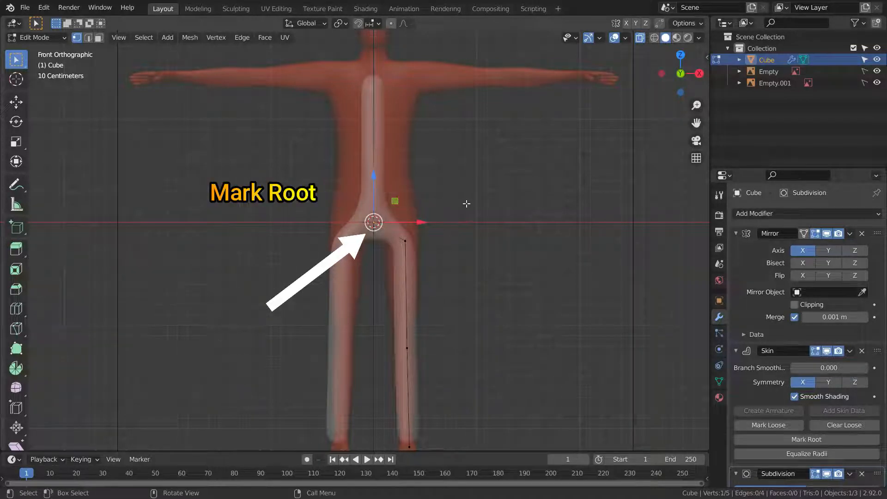
scroll(769, 319, down, 4)
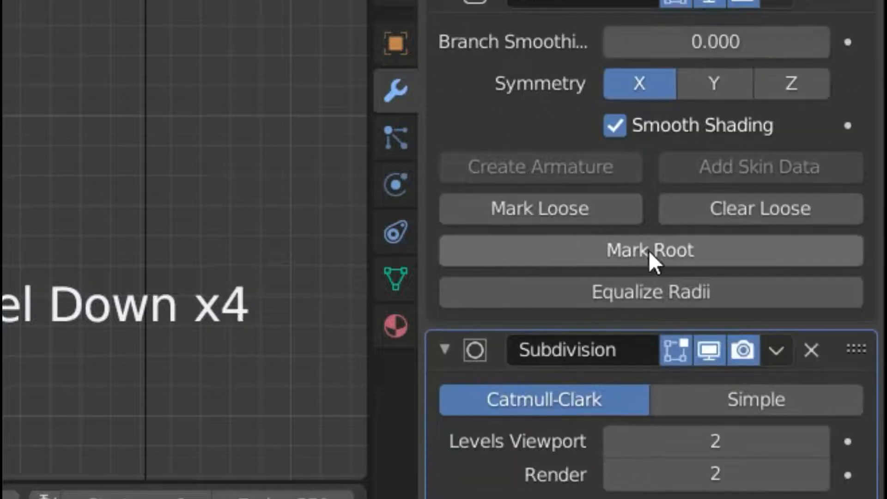
click(639, 251)
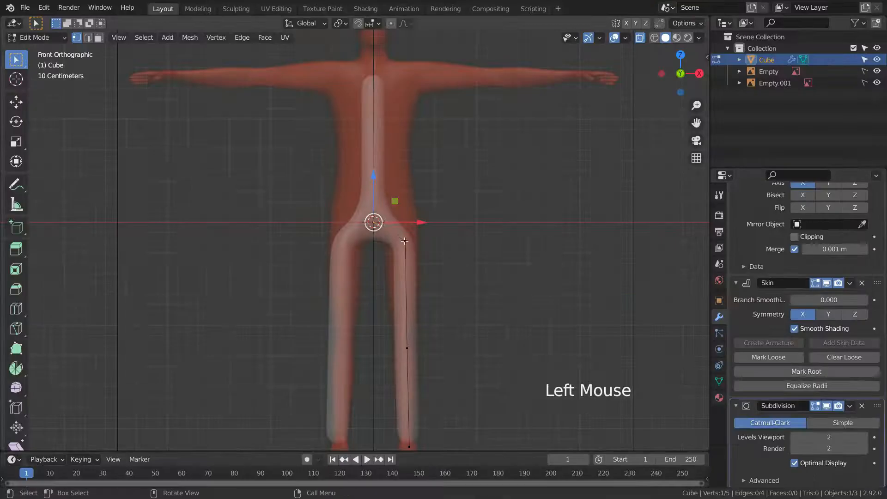
Step: Extrude the top vertex of the spine sideways to the reference's shoulder joint
scroll(360, 215, up, 4)
scroll(360, 215, down, 6)
scroll(363, 203, up, 2)
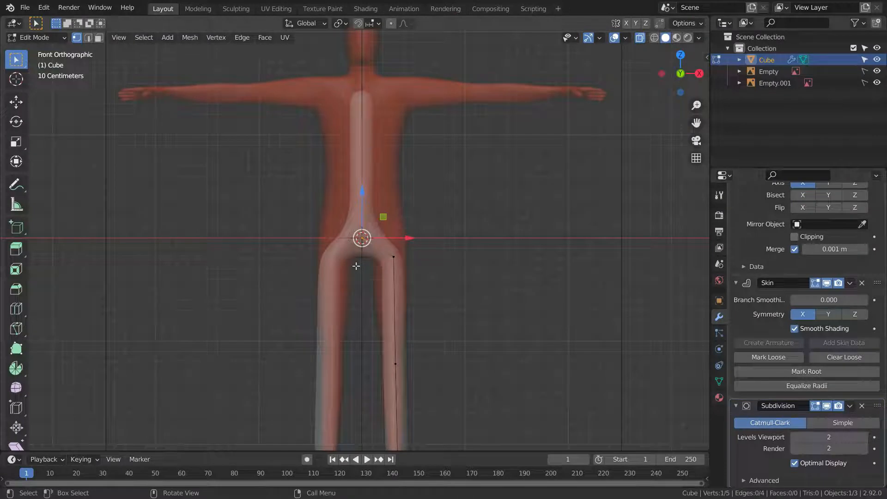
scroll(356, 266, down, 1)
click(352, 112)
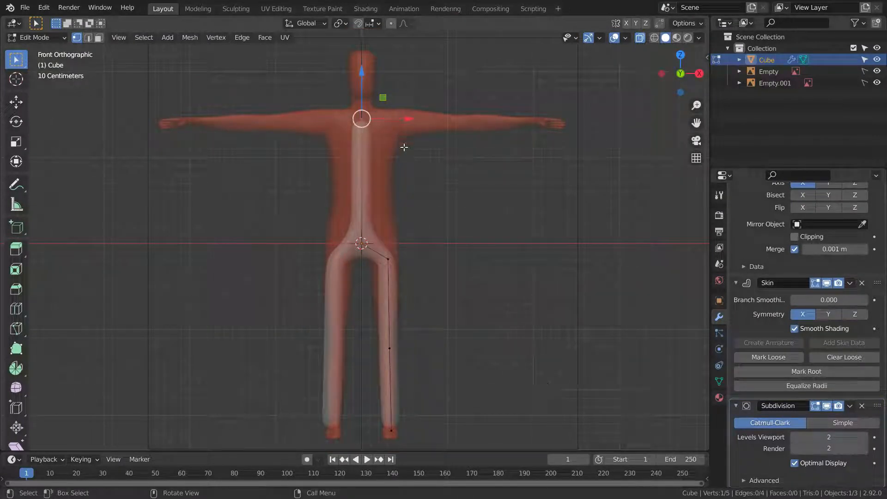
key(e)
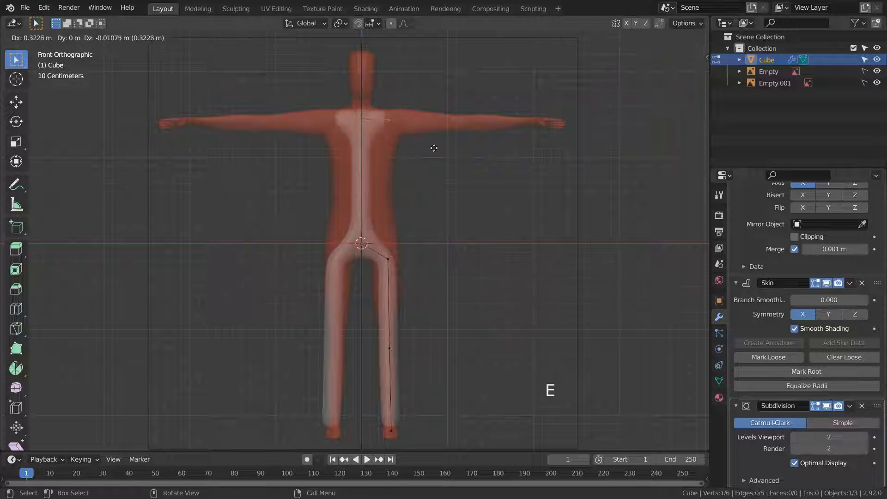
click(443, 150)
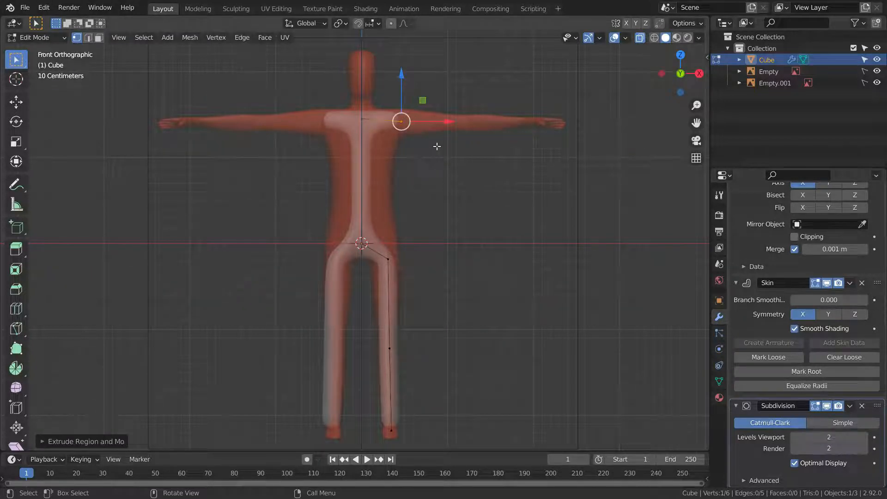
Step: Extrude the arm from the shoulder vertex out to the elbow, and from there about 0.59 m to the wrist
key(e)
click(501, 148)
key(e)
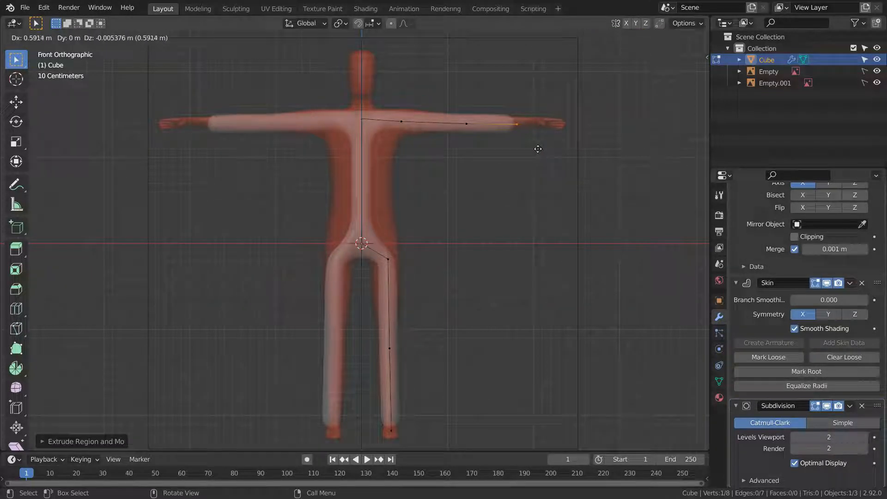
click(538, 149)
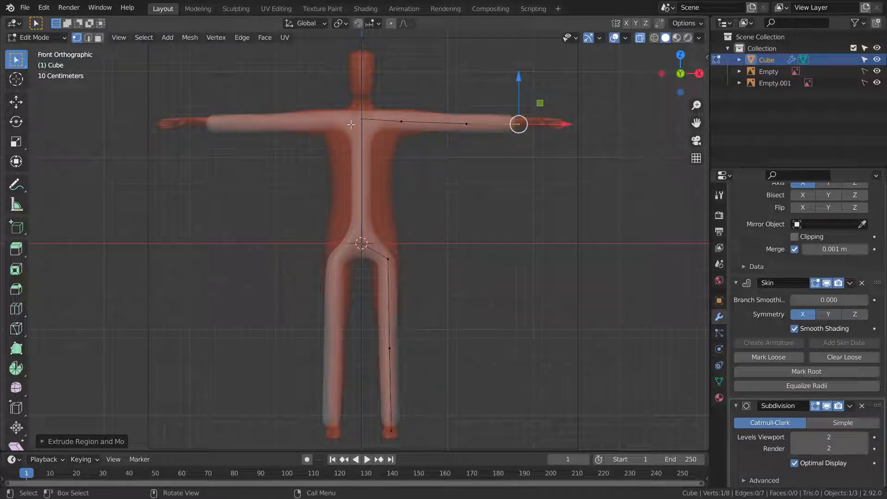
Step: Extrude the upper-chest vertex up to the neck, and from there to the top of the reference's head
drag(347, 100, 383, 147)
scroll(383, 146, up, 3)
shift+middle_drag(411, 113, 403, 178)
key(e)
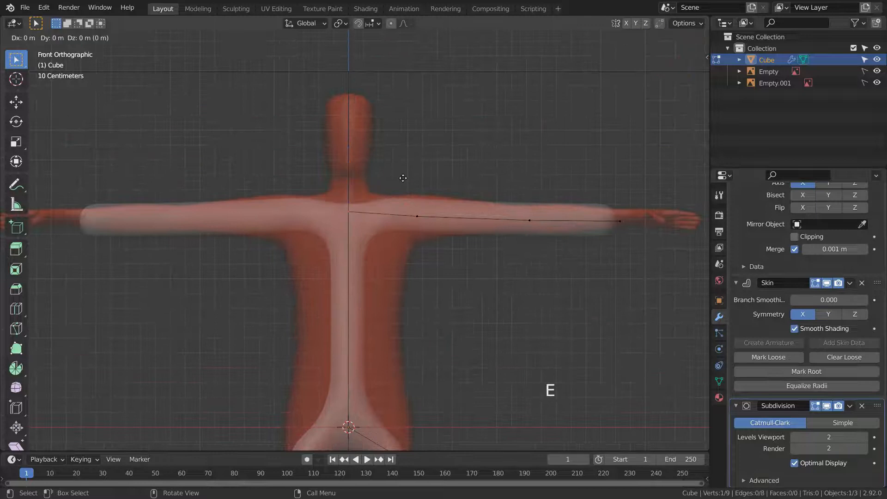
click(405, 135)
key(e)
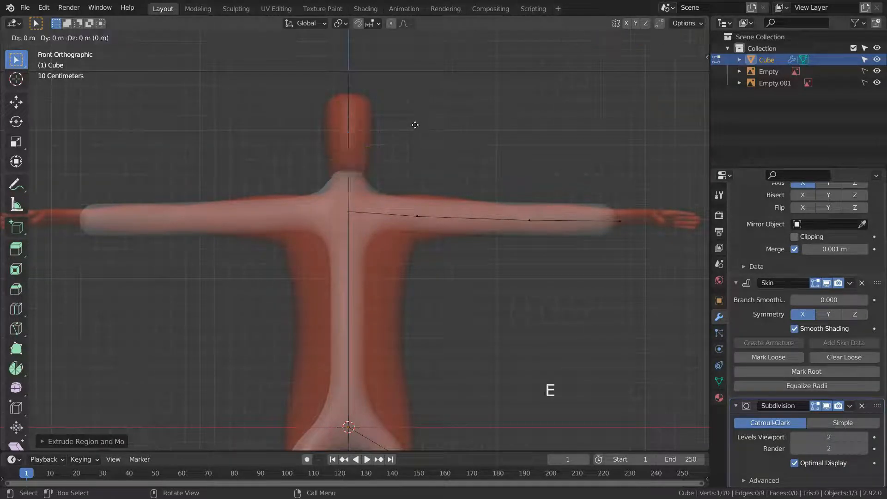
click(494, 68)
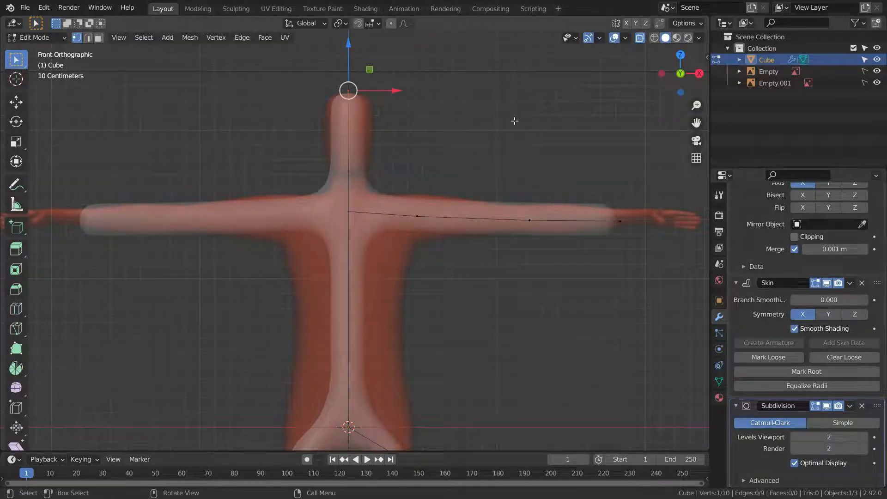
Step: In the right side view, extrude the ankle vertex forward into the foot and from there to the tip of the toes
scroll(473, 222, down, 7)
scroll(474, 222, up, 3)
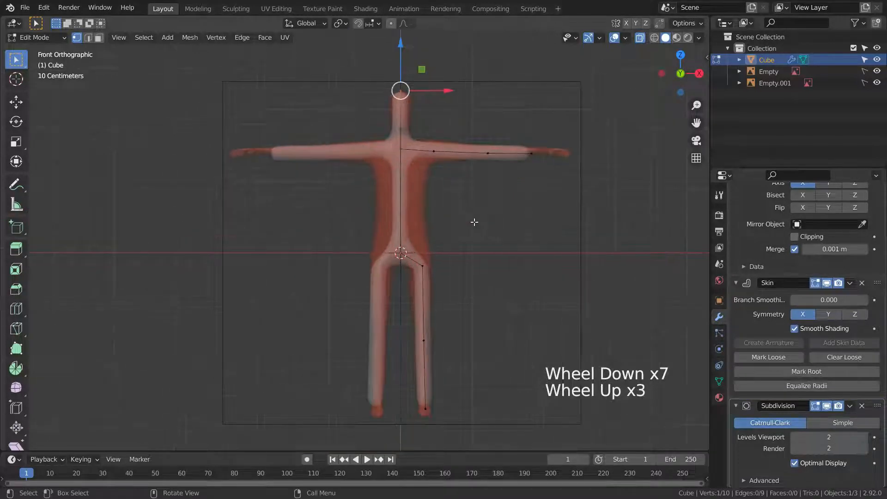
key(KP_3)
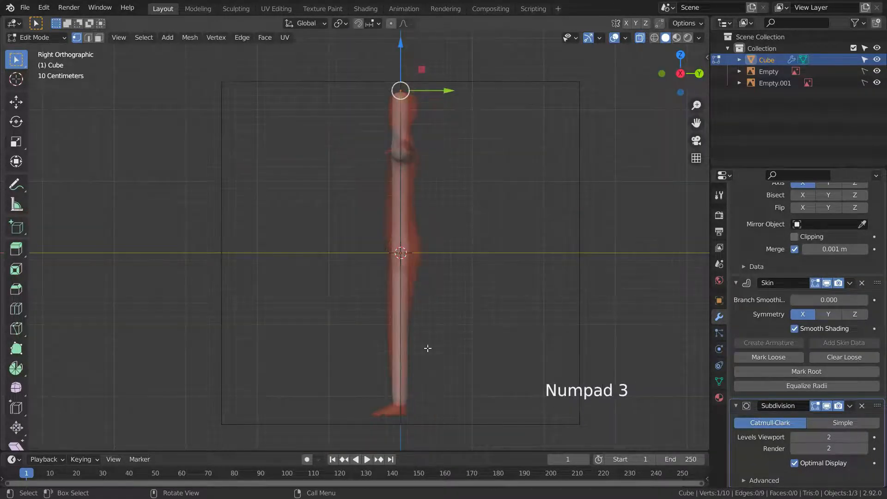
scroll(394, 396, down, 3)
scroll(394, 396, up, 9)
click(398, 339)
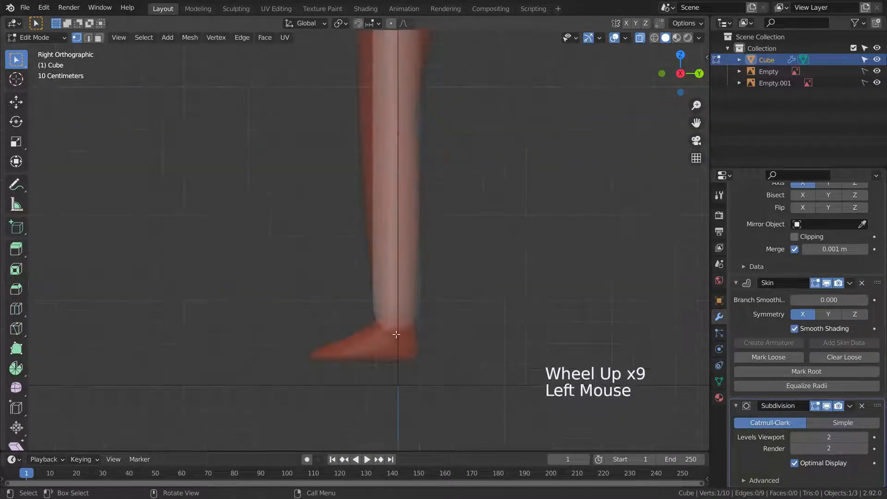
key(e)
click(508, 368)
key(e)
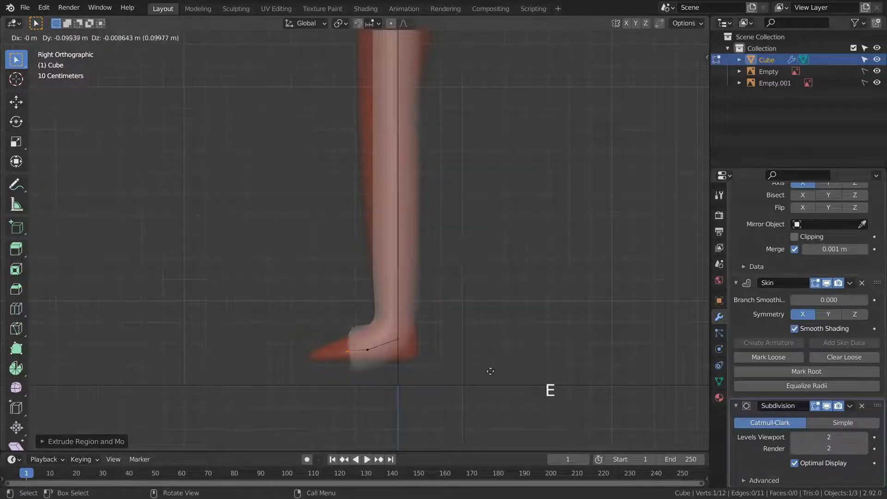
click(454, 373)
click(480, 294)
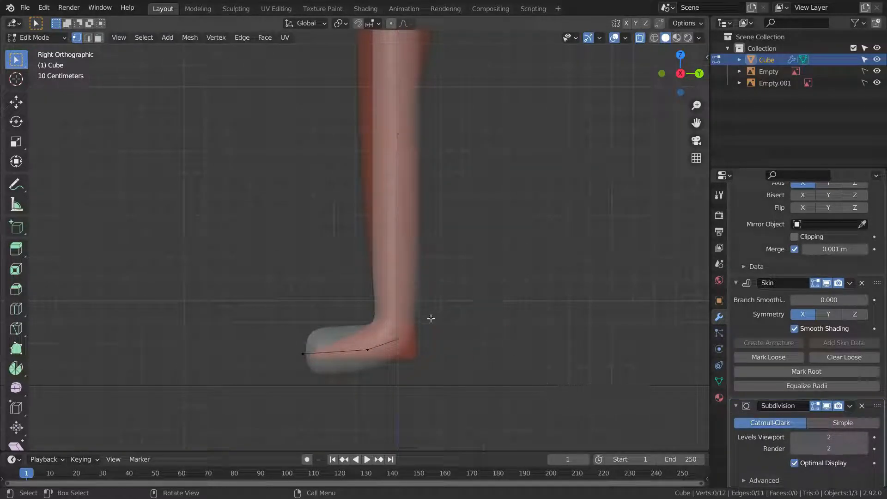
Step: Select the two foot vertices and scale their skin radius along X to about 0.43
drag(276, 326, 383, 387)
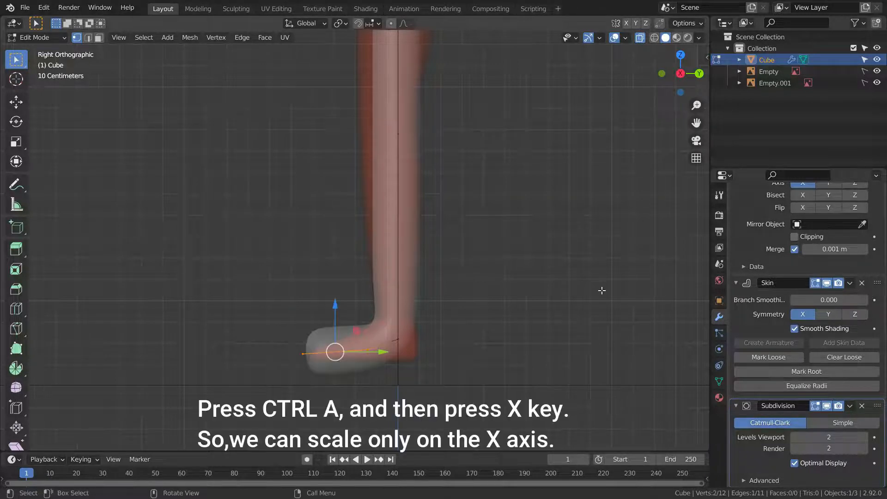
key(ctrl+a)
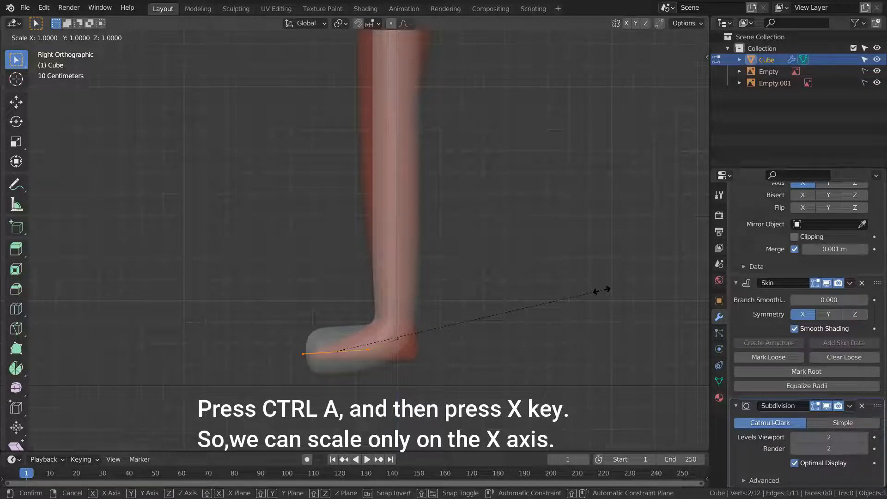
key(x)
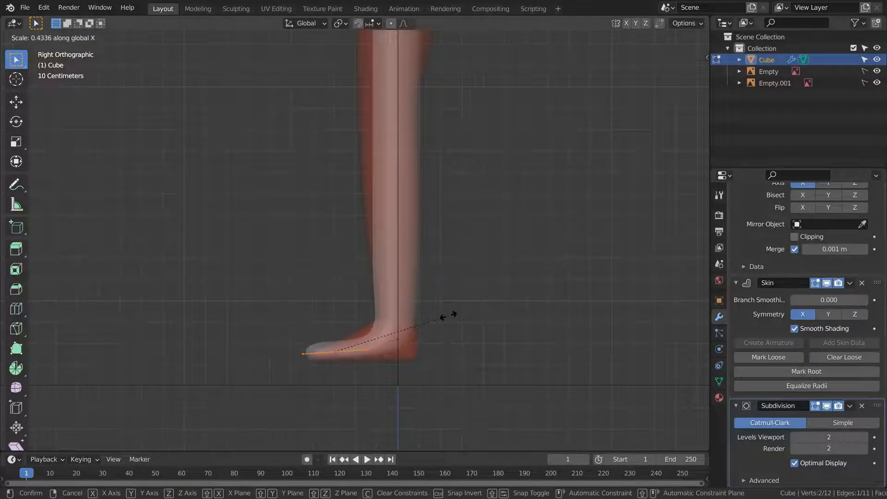
click(446, 317)
Step: Select the ankle vertex and reduce its skin radius along the Y axis only
middle_drag(445, 317, 333, 346)
scroll(333, 347, up, 2)
click(347, 310)
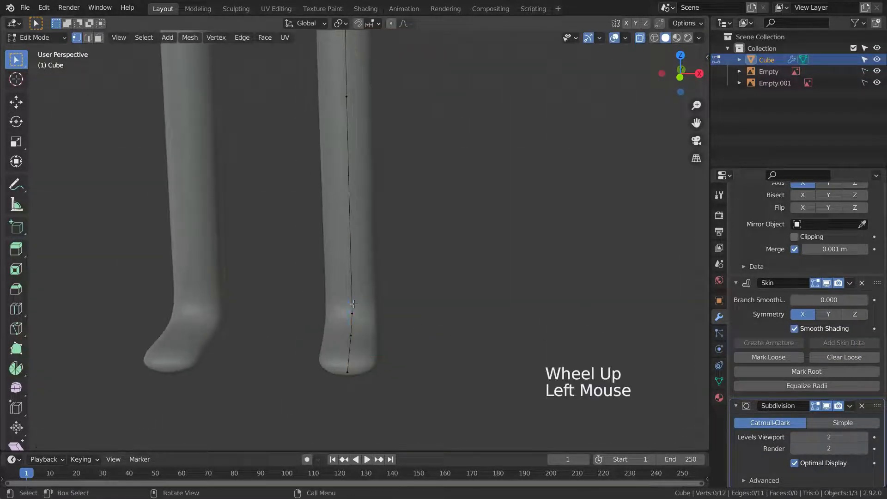
click(345, 311)
drag(372, 327, 372, 327)
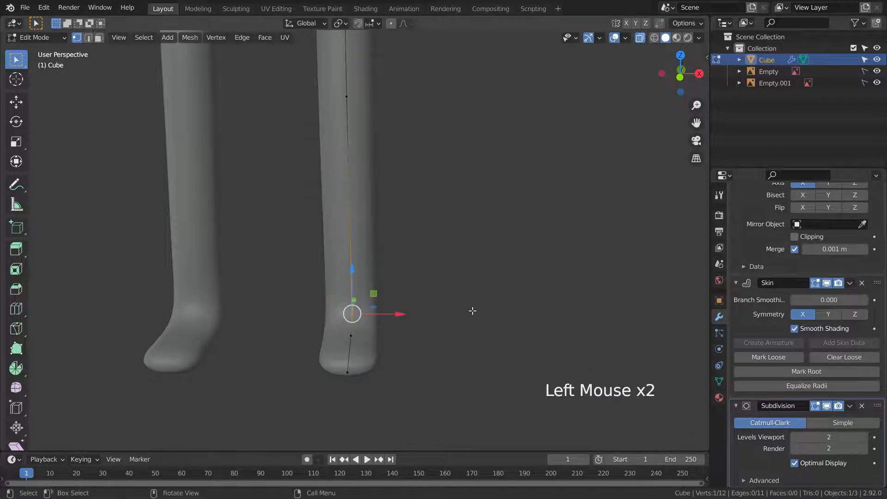
middle_drag(472, 310, 485, 285)
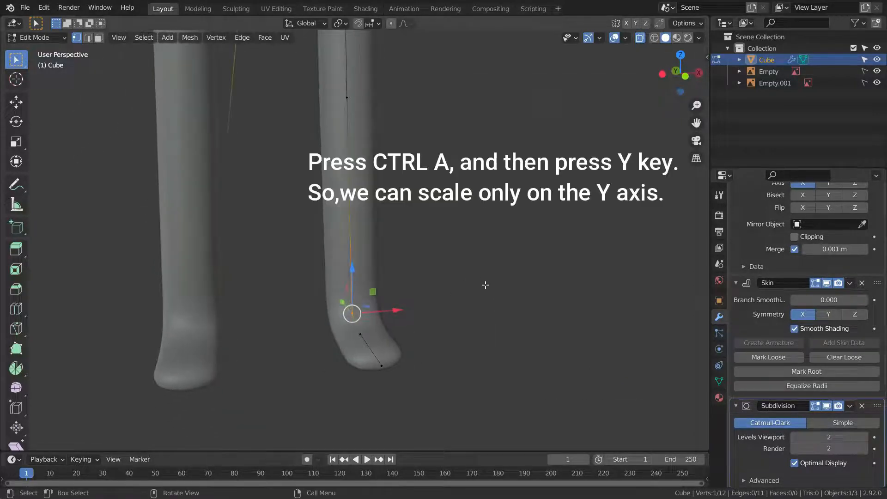
key(ctrl+a)
key(y)
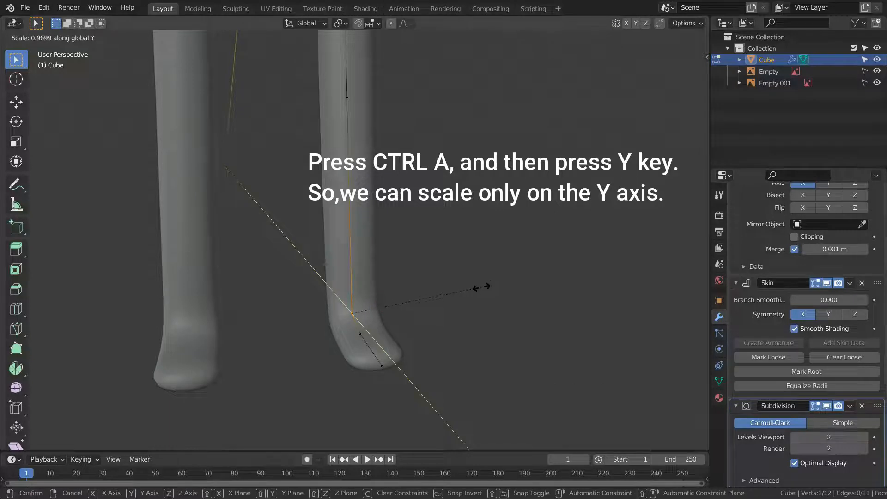
click(459, 297)
Step: In the front view, subdivide the spine edge between the upper-chest vertex and the pelvis vertex
middle_drag(459, 297, 346, 300)
scroll(410, 221, down, 7)
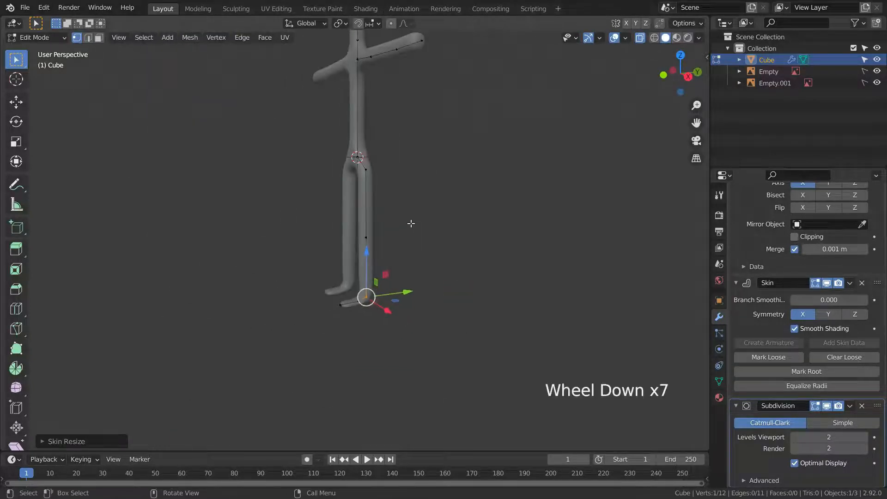
key(KP_1)
scroll(409, 242, down, 4)
scroll(356, 182, up, 6)
scroll(396, 109, up, 1)
drag(395, 109, 414, 125)
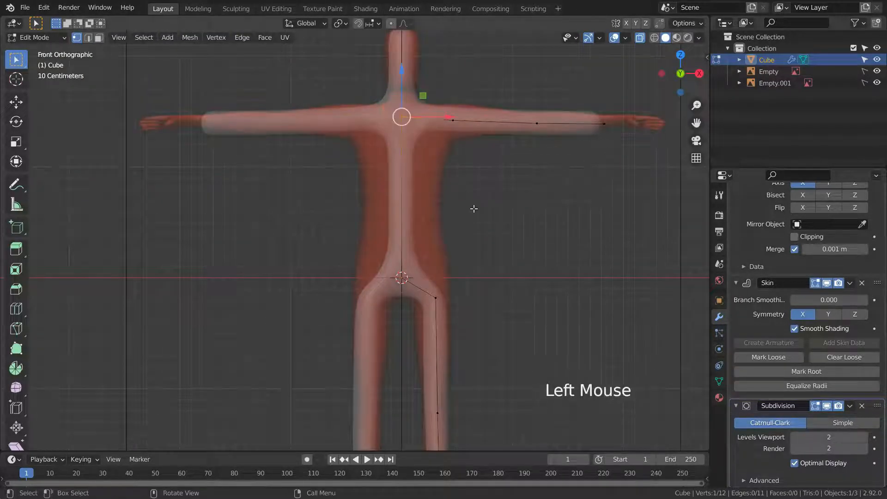
shift+click(401, 277)
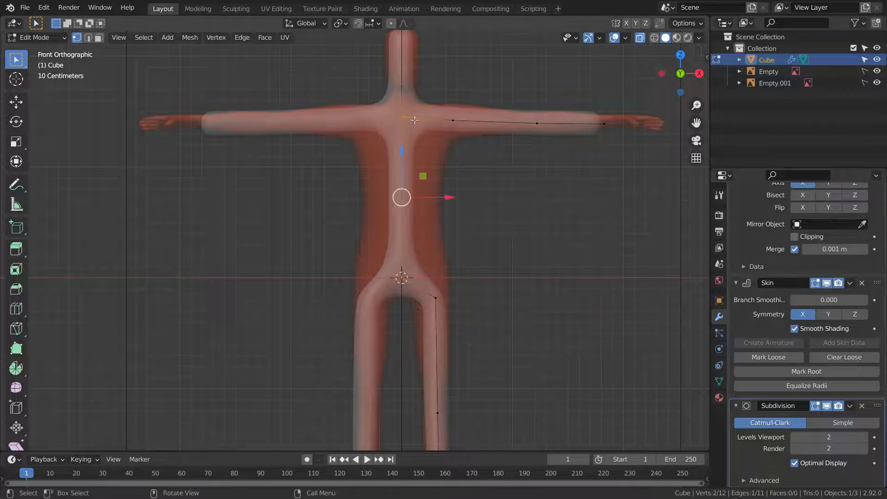
right_click(503, 185)
click(489, 206)
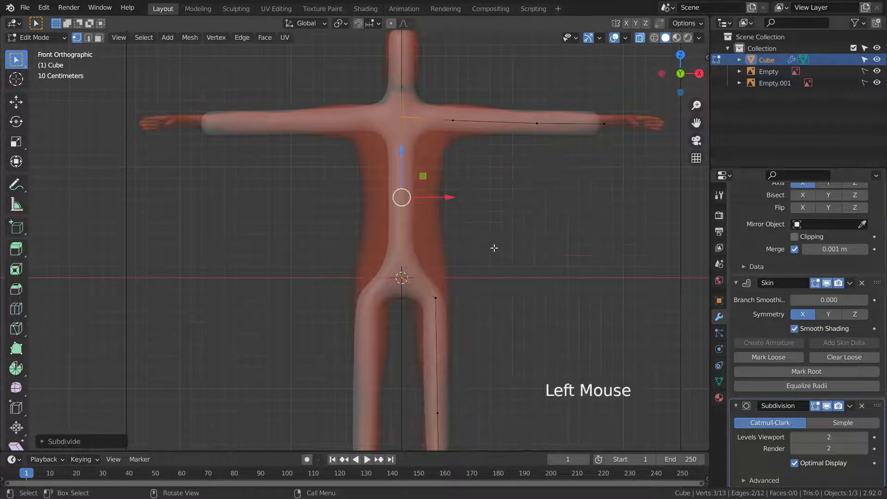
Step: Select the upper-chest, mid-spine and pelvis vertices and scale their skin radius by about 2.77 to fill the reference torso
click(390, 185)
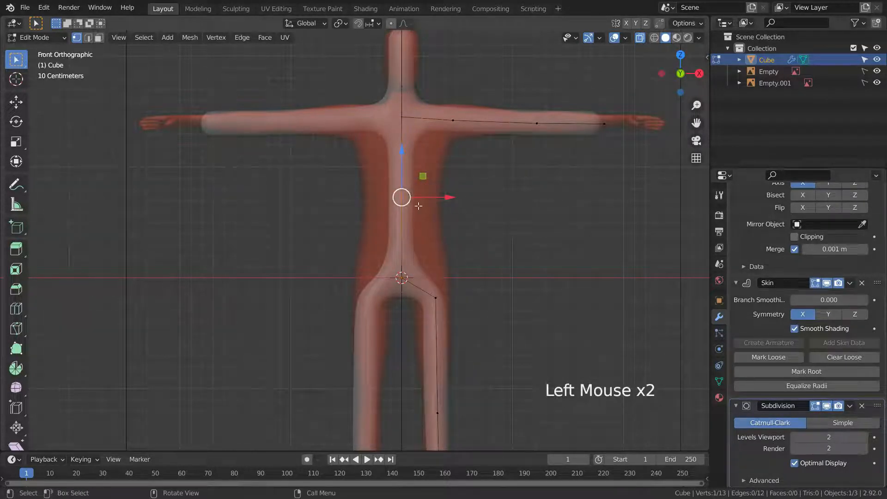
click(489, 206)
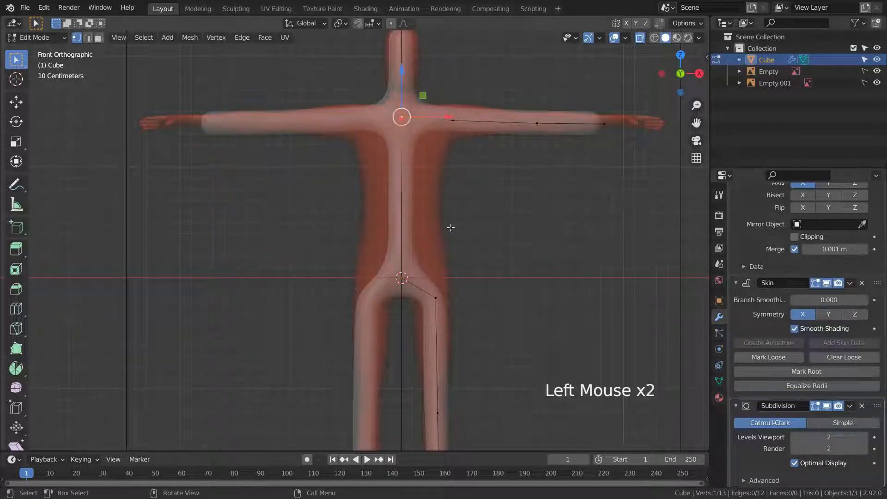
shift+click(401, 195)
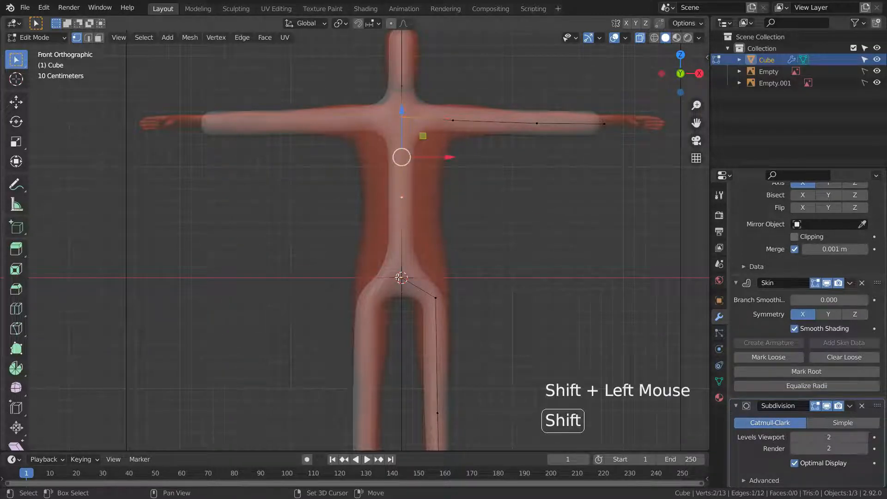
key(ctrl+a)
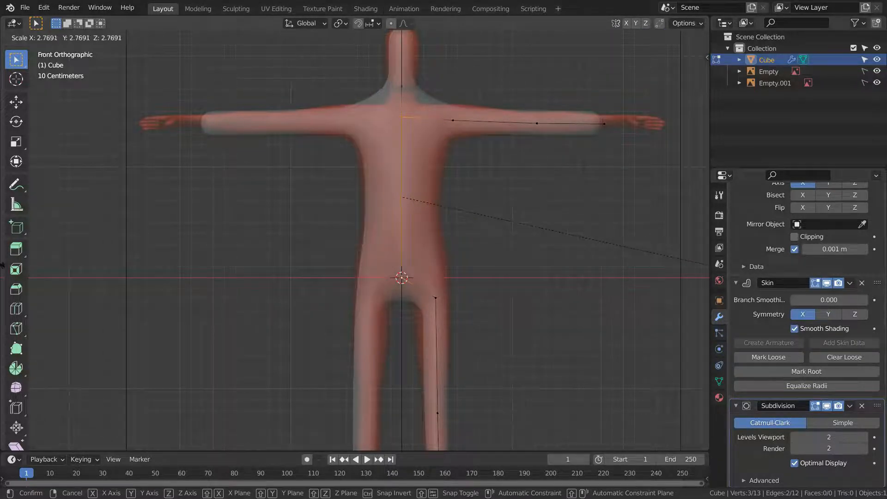
key(Return)
Step: In the right side view, flatten the mid-spine vertex's skin along Y to match the reference's torso depth
scroll(449, 205, down, 3)
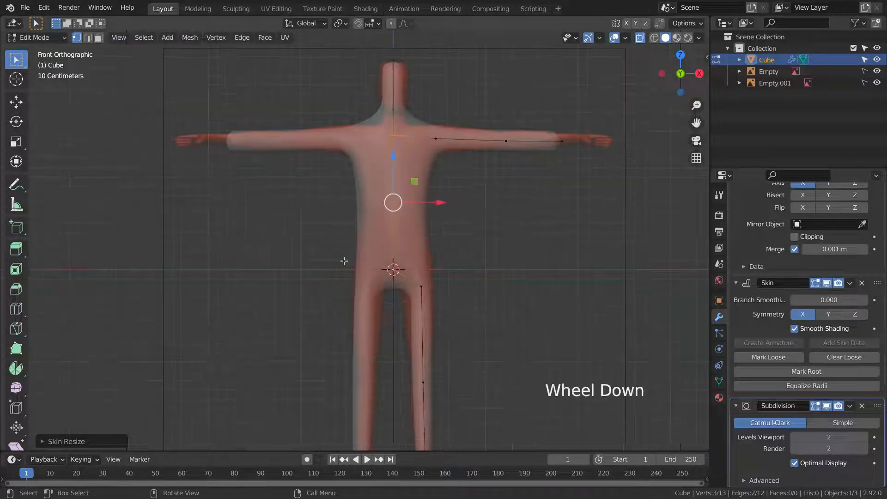
scroll(464, 212, up, 1)
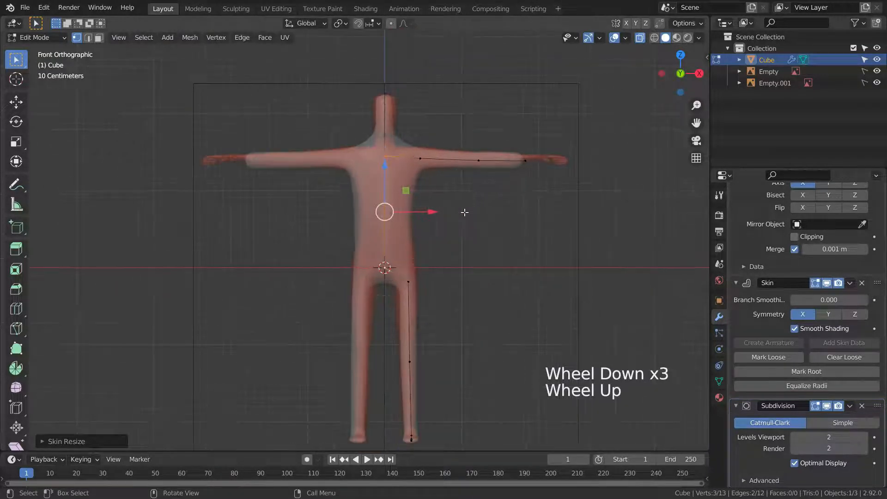
scroll(465, 213, up, 1)
click(476, 221)
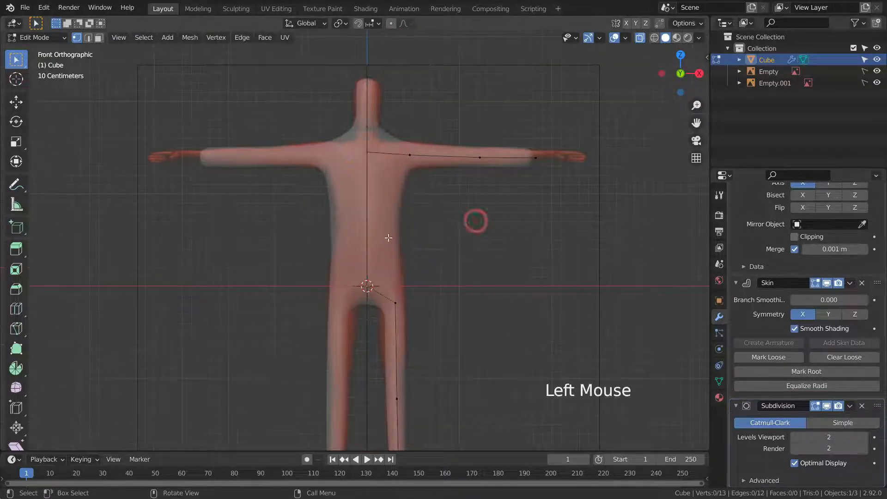
key(KP_3)
scroll(438, 234, up, 3)
key(ctrl+a)
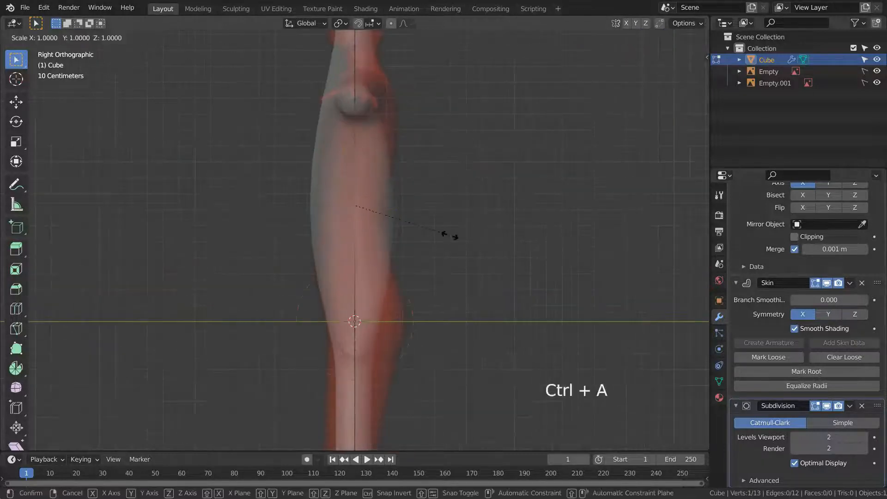
key(y)
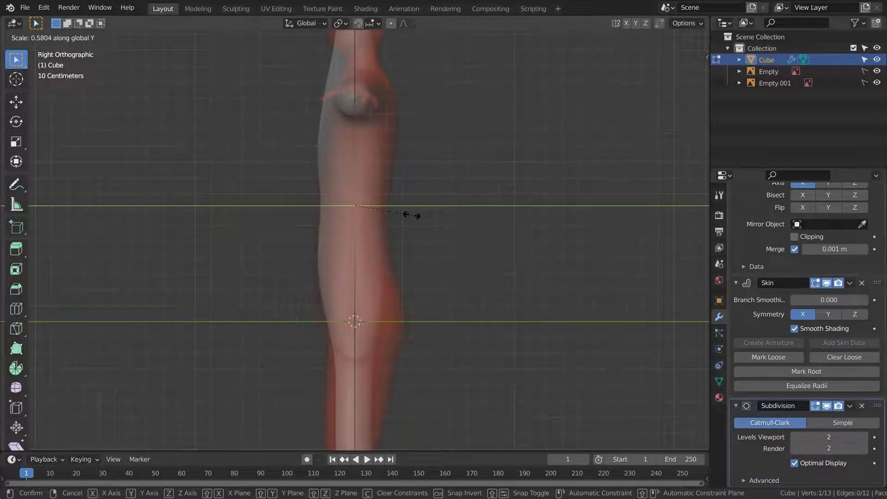
click(384, 242)
Step: In the front view, select the hip vertex and scale its skin radius by about 1.7 to match the reference's upper thigh
middle_drag(383, 241, 483, 271)
scroll(471, 277, down, 4)
scroll(471, 277, up, 3)
key(KP_1)
scroll(468, 224, down, 1)
scroll(467, 224, down, 3)
scroll(467, 224, up, 4)
click(411, 217)
click(417, 224)
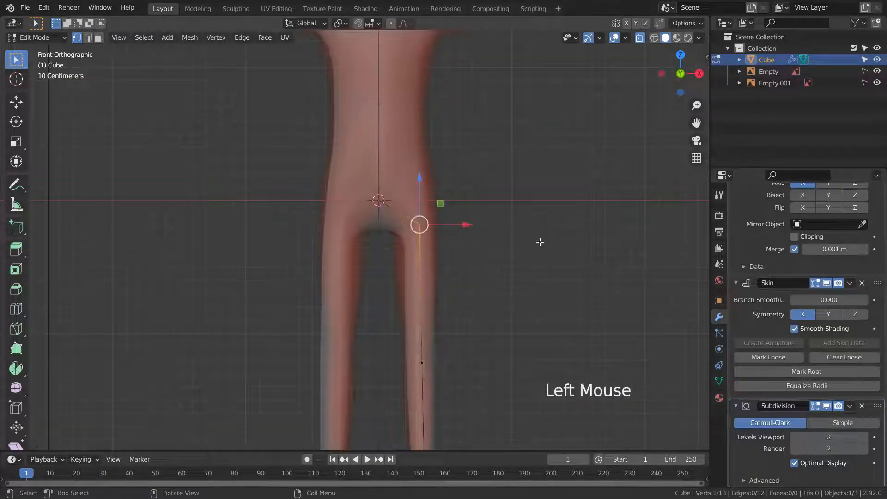
key(ctrl+a)
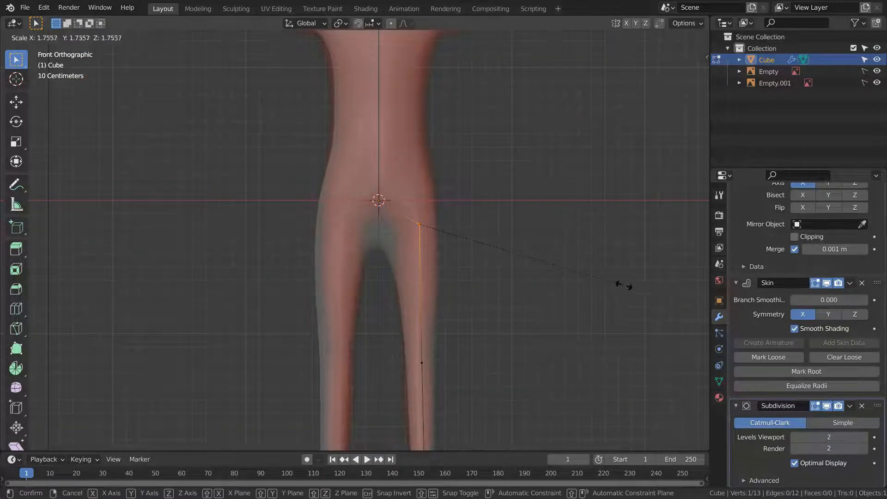
click(619, 285)
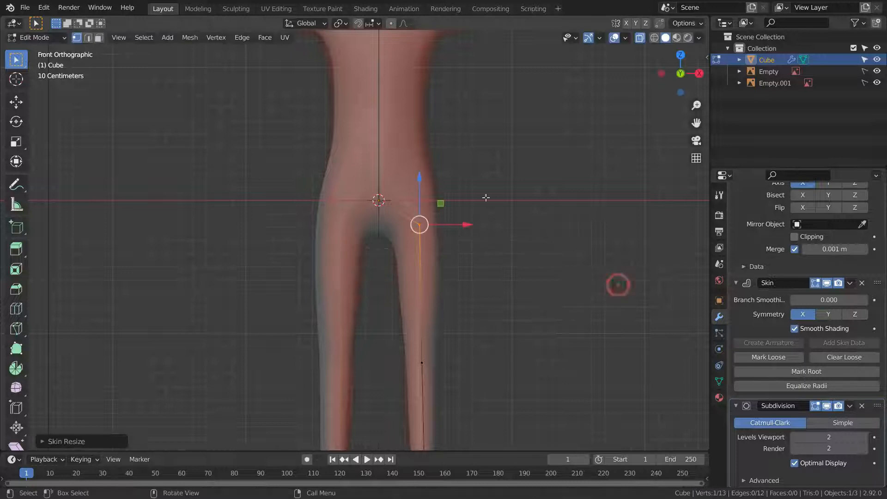
Step: Select the wrist vertex in the front view and shrink its skin radius to match the reference wrist
scroll(511, 204, down, 4)
scroll(511, 203, up, 2)
scroll(546, 117, up, 5)
click(569, 142)
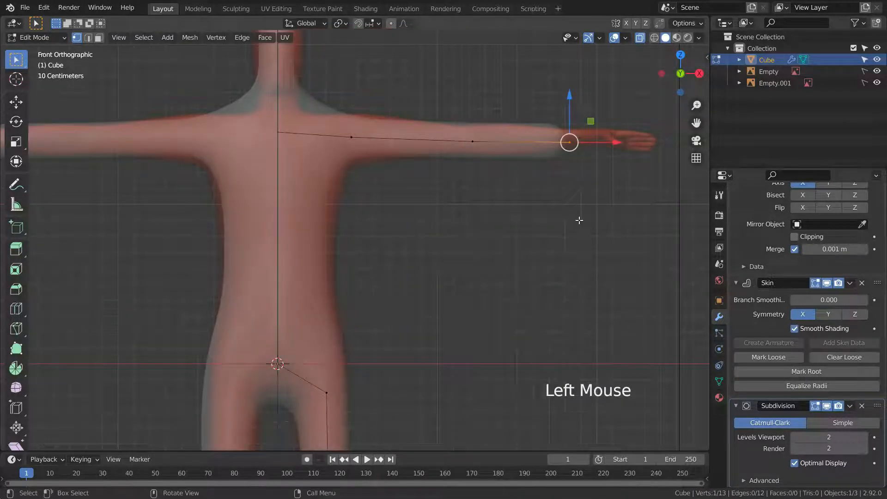
key(ctrl+a)
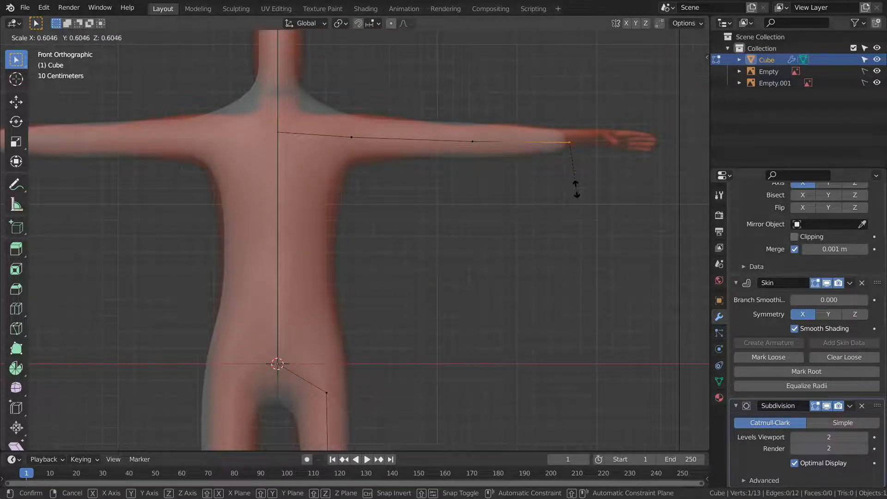
click(552, 202)
Step: Shrink the elbow vertex's skin radius, also scaling it by about 0.9 along X and about 0.84 along Y
click(472, 142)
key(ctrl+a)
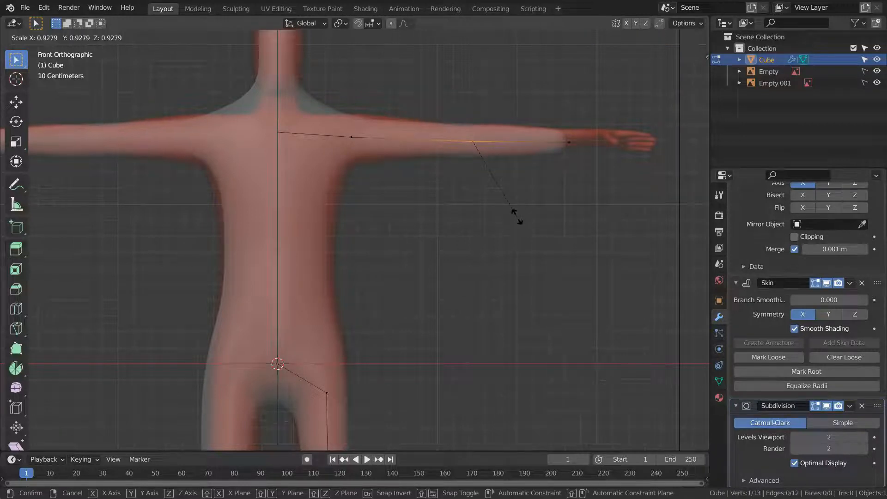
click(511, 207)
key(ctrl+a)
key(y)
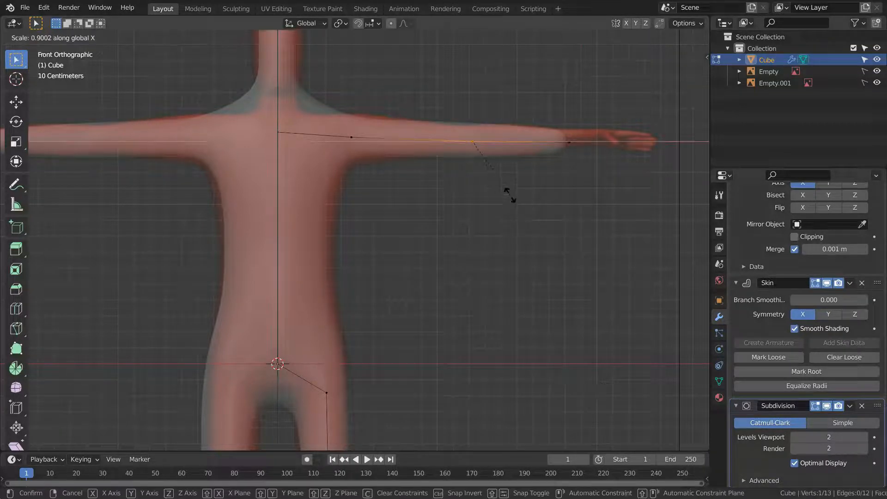
click(514, 196)
key(ctrl+a)
key(y)
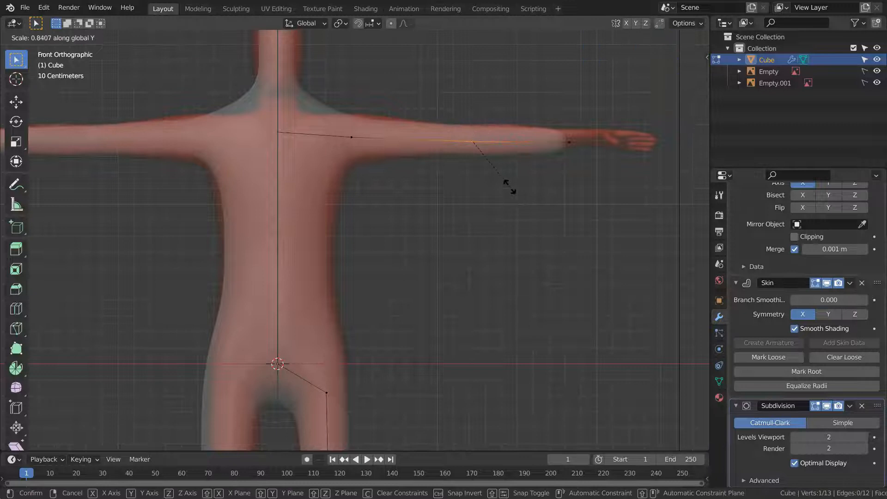
click(510, 187)
Step: Subdivide the edge between the head-base vertex and the upper-chest vertex to add a neck vertex
scroll(471, 217, down, 3)
click(435, 247)
scroll(436, 249, up, 1)
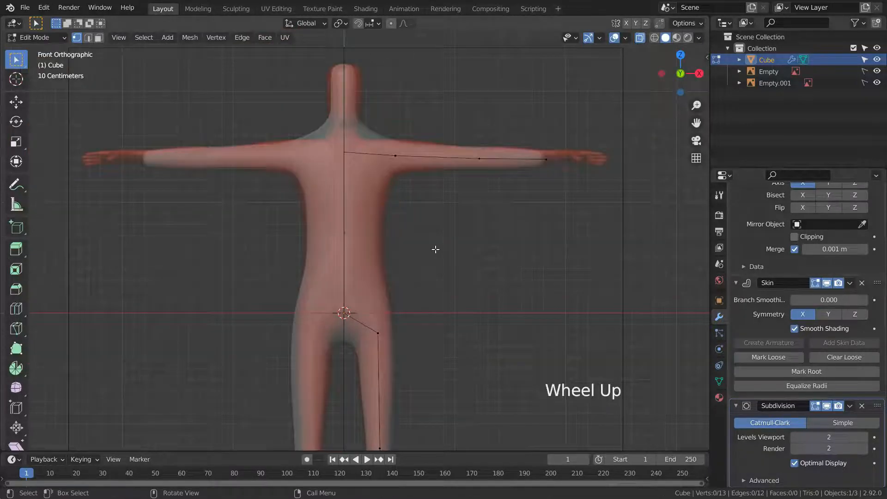
scroll(359, 150, up, 4)
drag(346, 122, 397, 226)
right_click(464, 98)
click(464, 98)
click(418, 134)
Step: Select the new vertex at the base of the neck and shrink its skin radius to match the reference neck
click(385, 163)
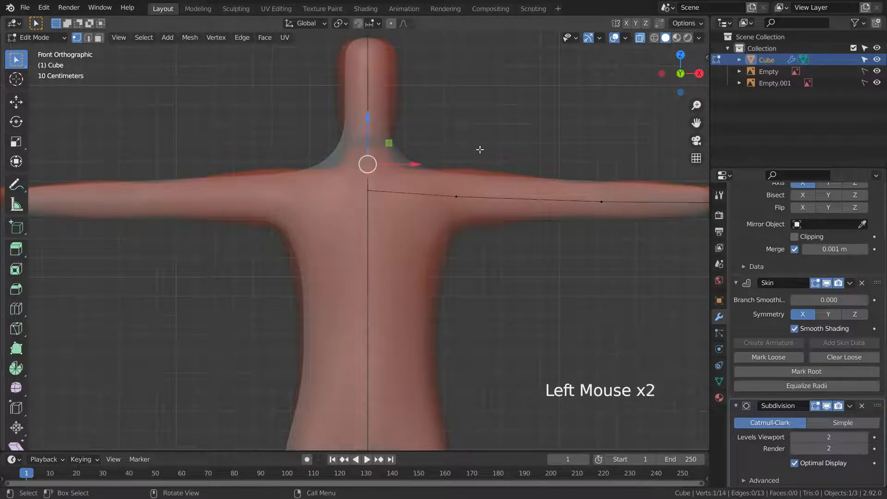
click(383, 159)
key(ctrl+a)
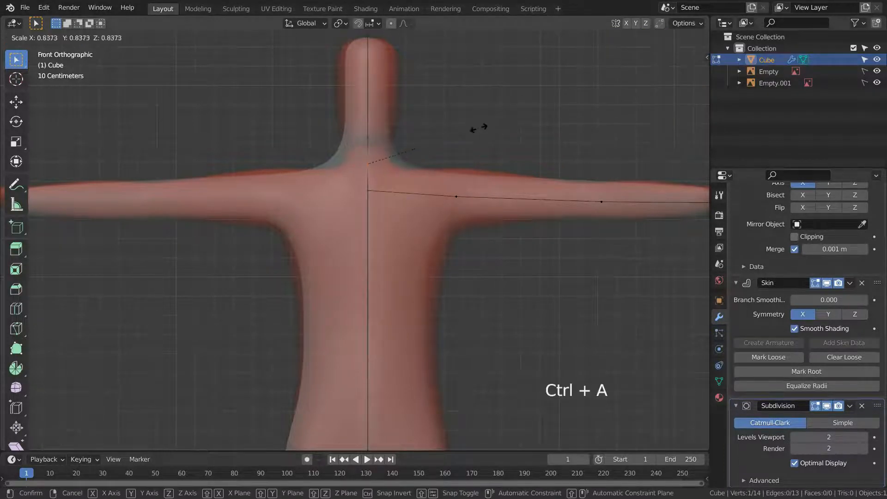
click(430, 137)
Step: Select the top and base vertices of the head and widen their skin along X to fill the reference head
scroll(454, 132, down, 3)
scroll(454, 132, up, 2)
drag(360, 50, 418, 143)
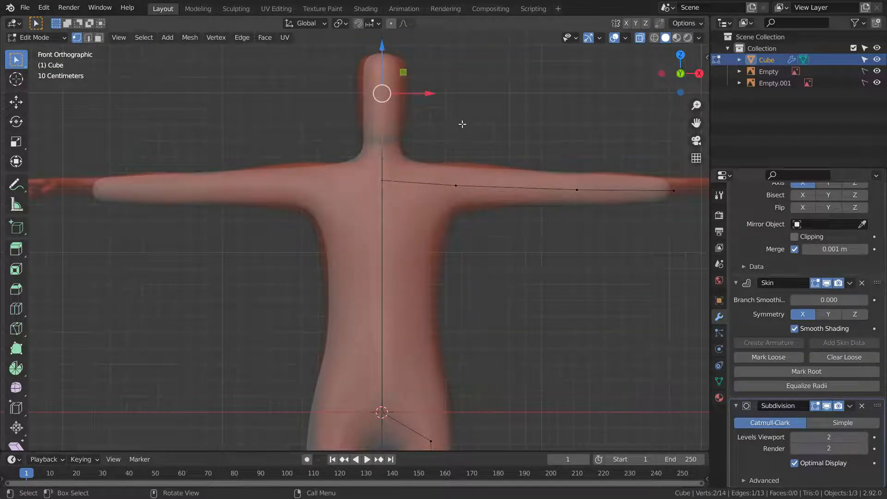
key(ctrl+a)
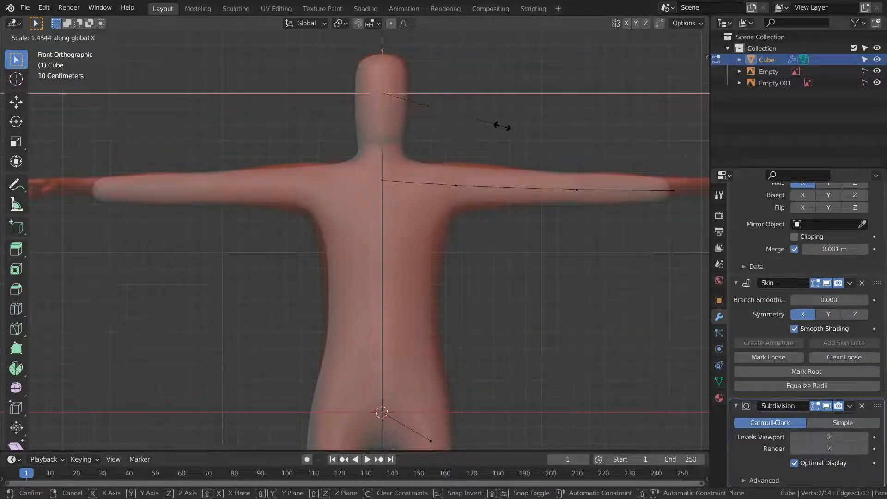
click(485, 139)
Step: Narrow the skin of the head-base vertex along X to match the reference jaw
click(382, 137)
key(ctrl+a)
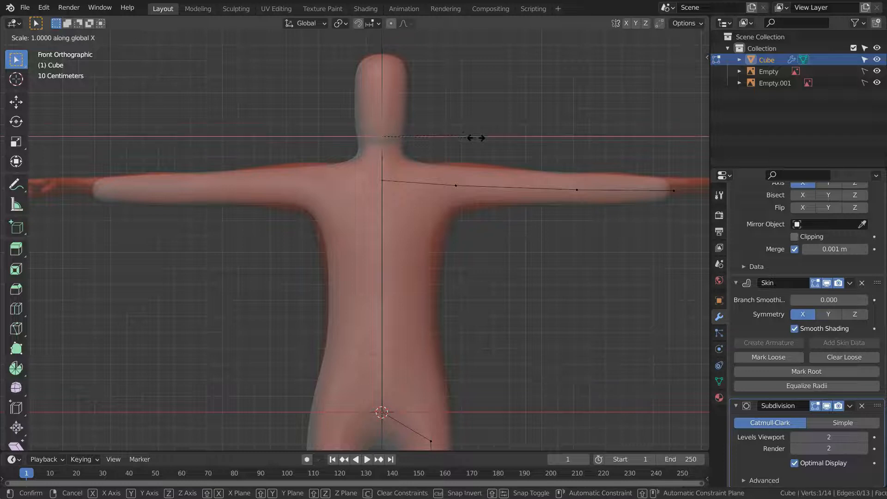
click(460, 130)
scroll(475, 103, down, 3)
scroll(475, 103, up, 2)
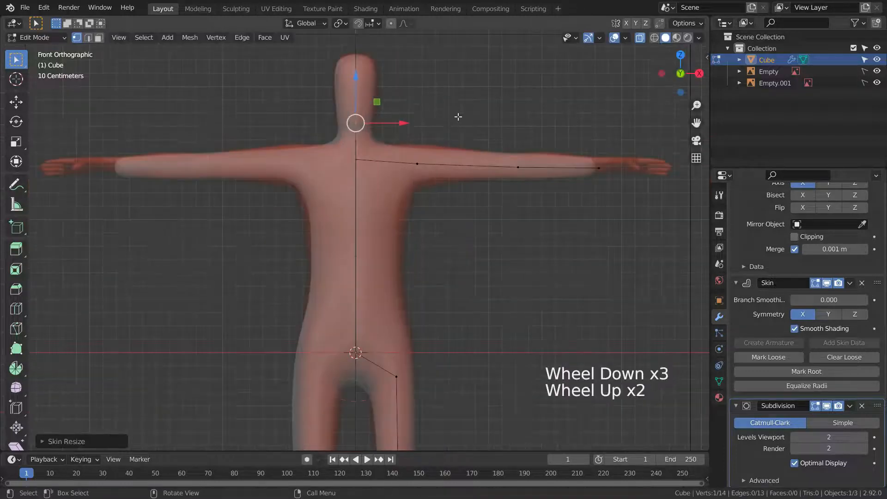
Step: In the right side view, subdivide the edge between the head's top and base vertices
key(KP_3)
scroll(421, 109, up, 1)
scroll(420, 110, up, 1)
click(418, 107)
drag(341, 72, 404, 167)
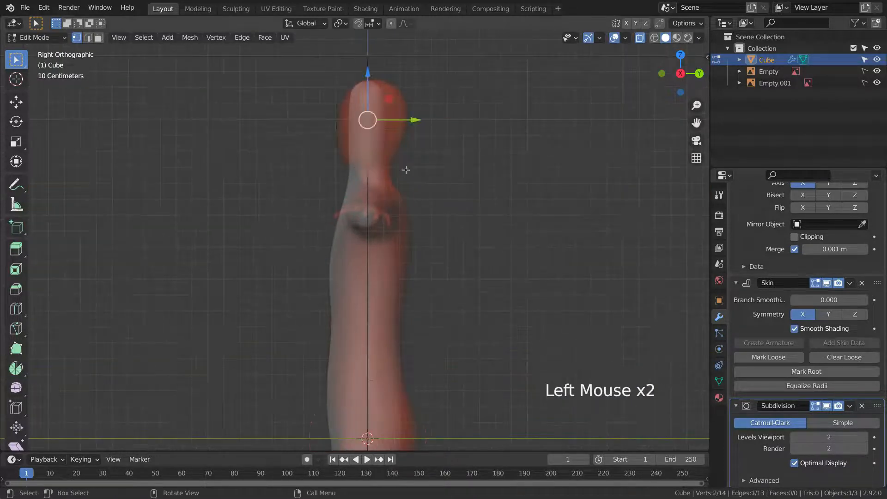
right_click(465, 114)
click(465, 112)
click(479, 150)
Step: Enlarge the skin radius of the new mid-head vertex to match the depth of the reference head
click(365, 120)
key(ctrl+a)
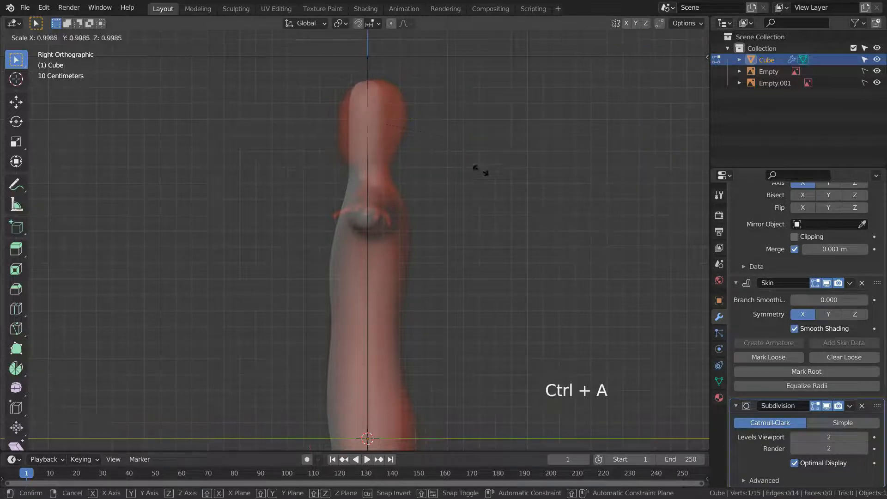
click(649, 161)
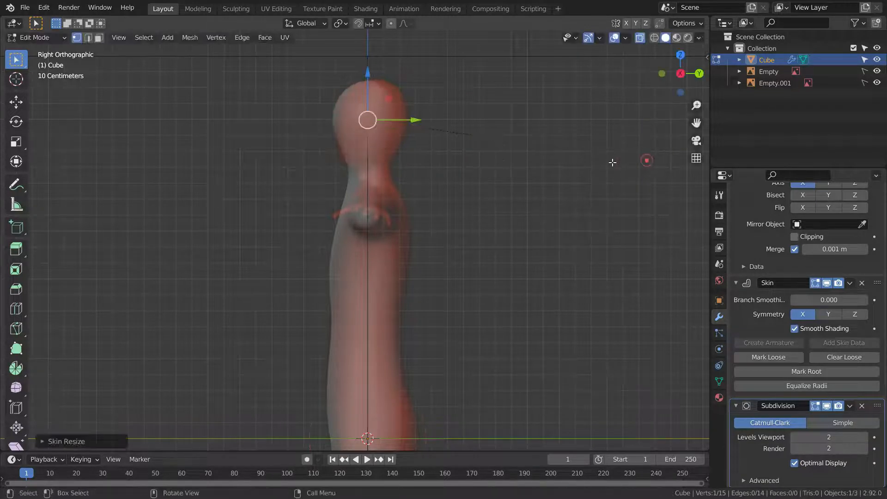
Step: Shift the head's base, middle and top vertices slightly backward along Y to follow the side reference
click(451, 148)
drag(416, 164, 422, 163)
click(445, 193)
drag(360, 70, 384, 129)
drag(412, 99, 417, 99)
click(436, 138)
Step: In the front view, narrow the skin of the middle and base head vertices to fit the reference head width
scroll(447, 195, down, 1)
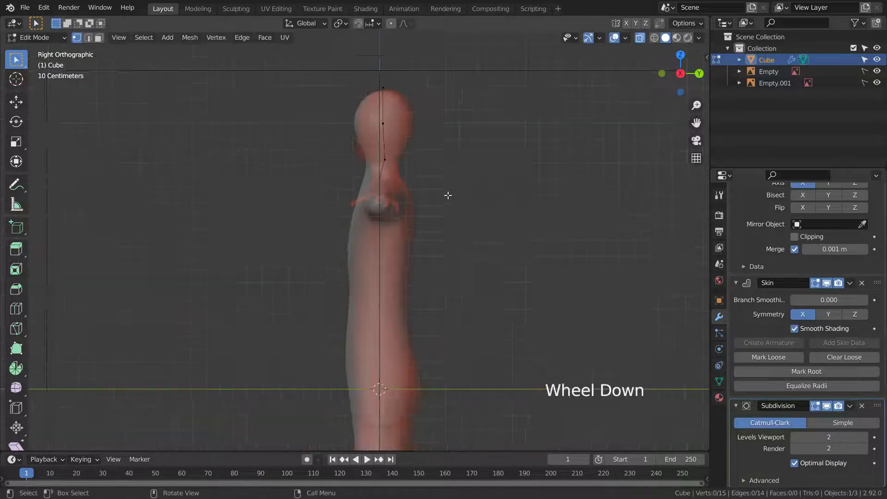
middle_drag(323, 152, 398, 164)
scroll(398, 164, down, 5)
scroll(407, 170, up, 3)
middle_drag(455, 194, 501, 217)
key(KP_3)
key(KP_1)
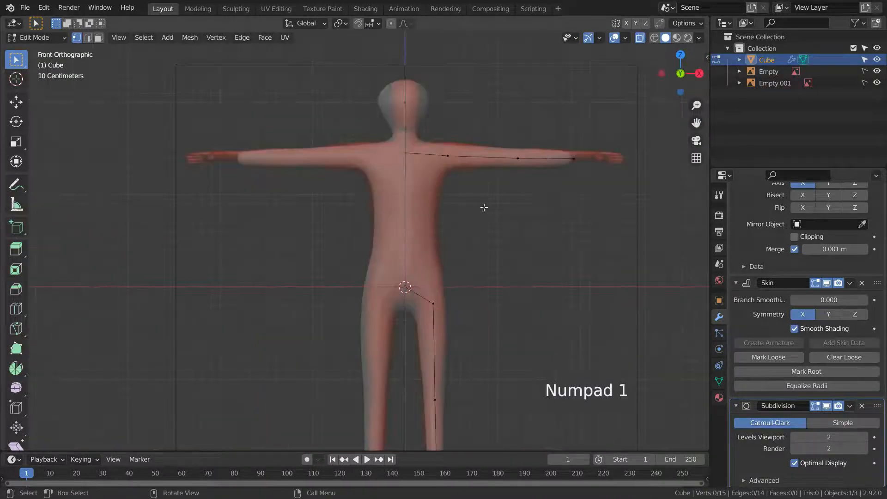
scroll(483, 206, down, 2)
scroll(483, 206, up, 3)
click(502, 136)
key(ctrl+a)
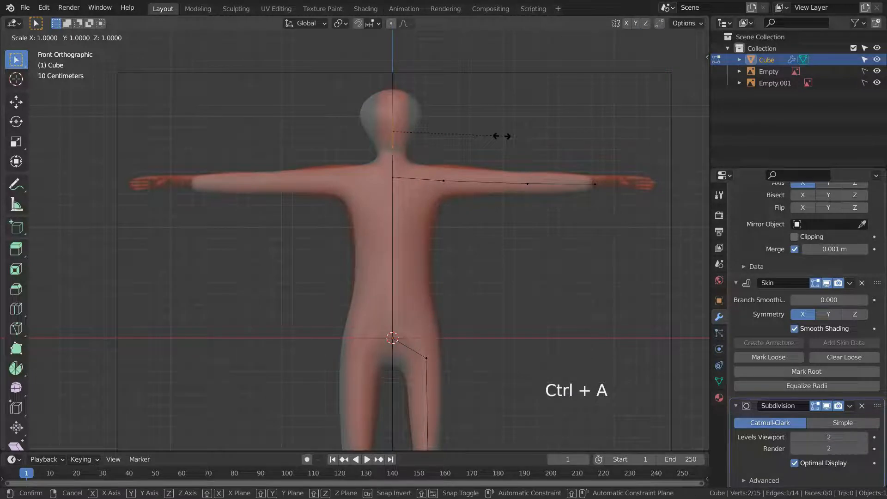
click(468, 125)
key(KP_3)
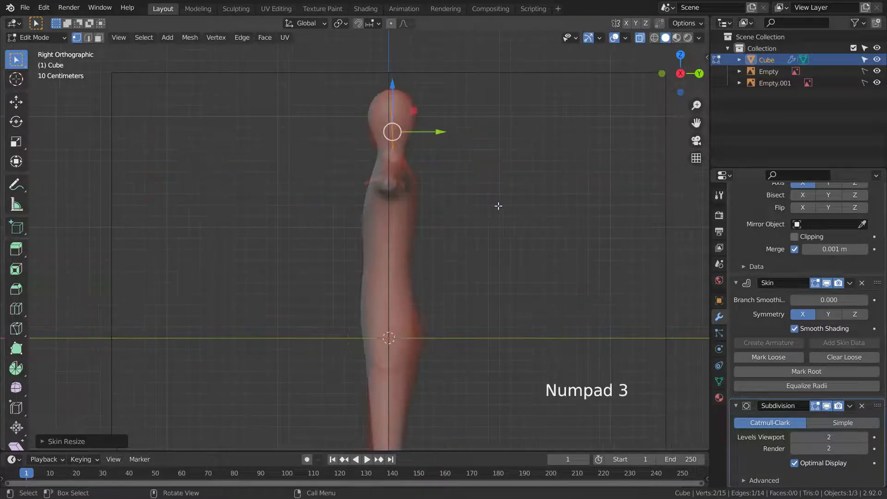
key(KP_1)
Step: Select the shoulder vertex and scale its skin radius up by about 1.2 to fill the reference shoulder
click(461, 240)
scroll(352, 198, down, 2)
scroll(352, 197, down, 2)
scroll(326, 211, up, 4)
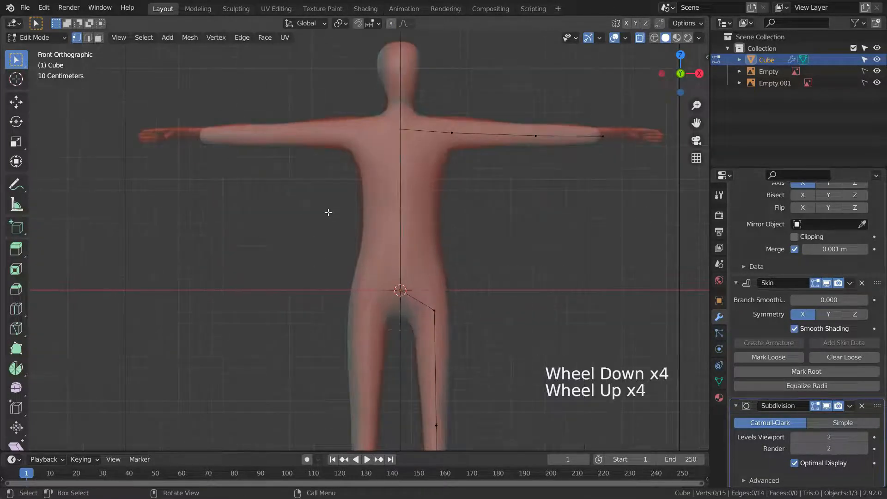
click(451, 133)
key(ctrl+a)
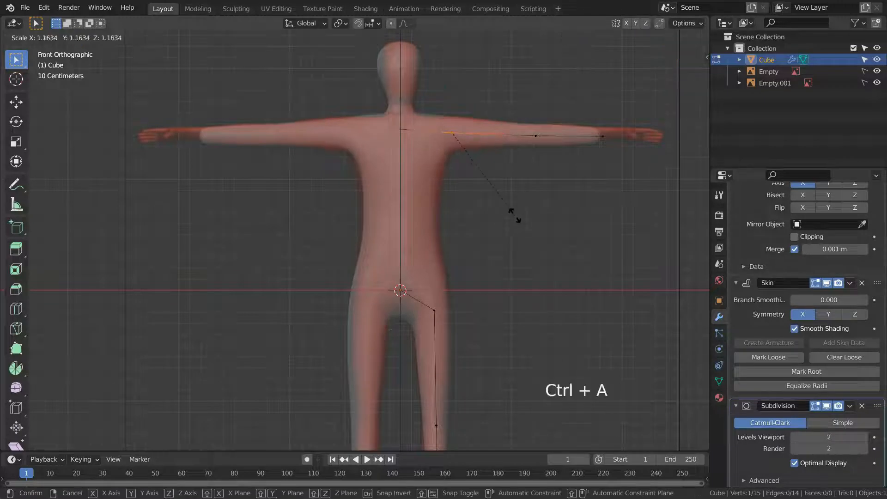
click(516, 217)
Step: Select the knee vertex and move it slightly forward along Y in the right side view to follow the reference leg
scroll(462, 230, down, 3)
scroll(448, 250, up, 1)
scroll(448, 251, down, 1)
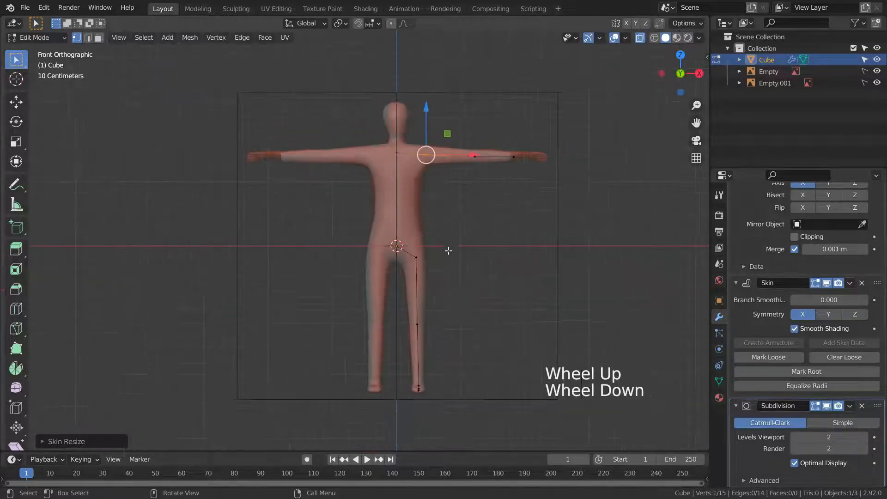
scroll(450, 323, up, 4)
click(368, 245)
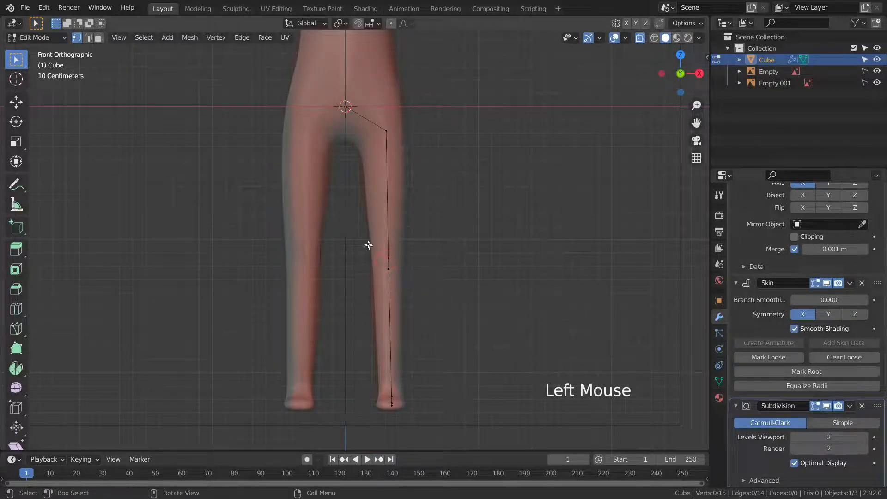
drag(437, 269, 435, 268)
key(KP_3)
drag(359, 255, 432, 273)
Step: Examine the whole figure's proportions from the side and in perspective
scroll(432, 273, down, 5)
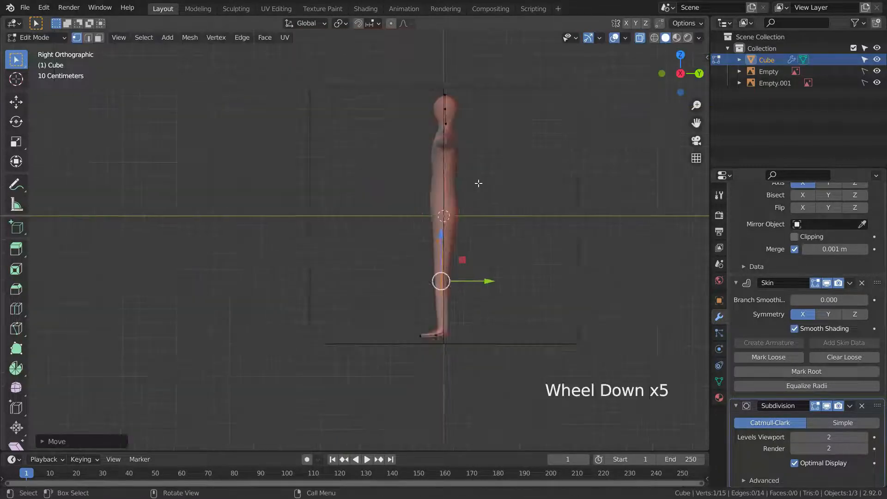
scroll(431, 273, up, 3)
middle_drag(431, 272, 615, 282)
scroll(573, 270, down, 4)
scroll(563, 265, up, 3)
middle_drag(557, 263, 532, 201)
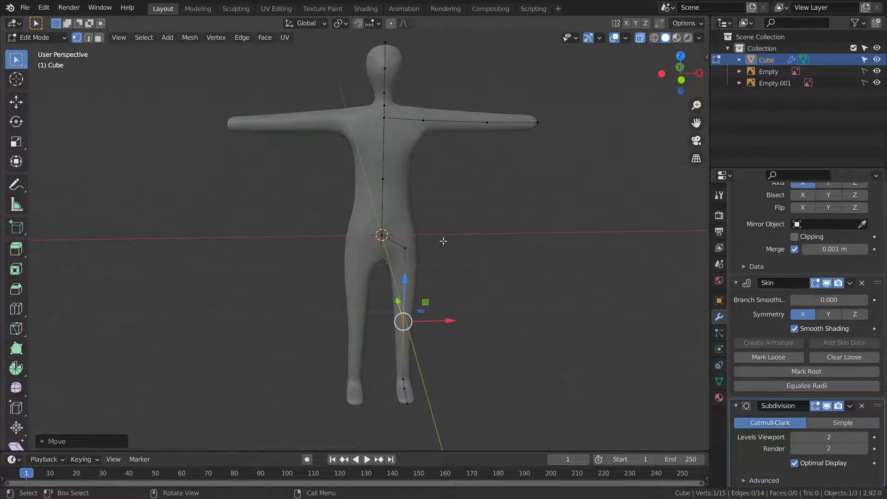
mouse_move(443, 241)
middle_down()
mouse_move(467, 256)
mouse_move(455, 245)
middle_up()
Step: In the top view, extrude the arm's end vertex a short way outward for the palm and mark the new vertex loose
key(KP_7)
scroll(444, 272, down, 4)
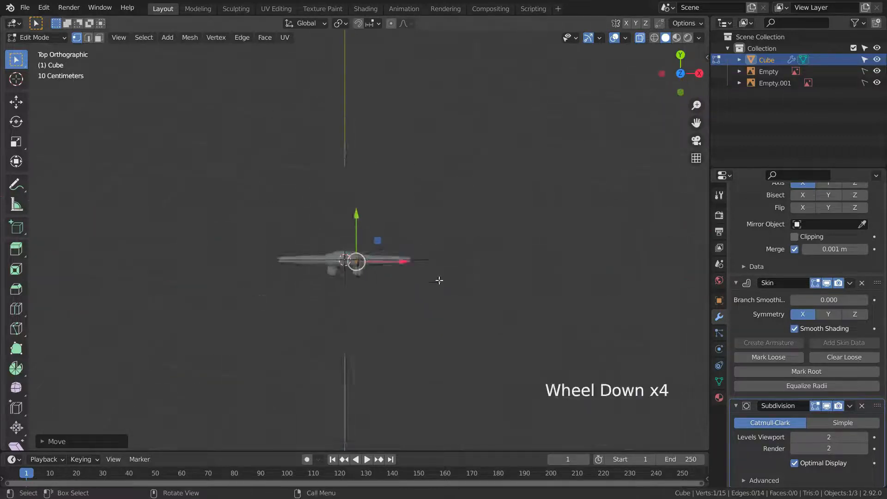
scroll(413, 267, up, 8)
scroll(412, 266, up, 4)
click(403, 231)
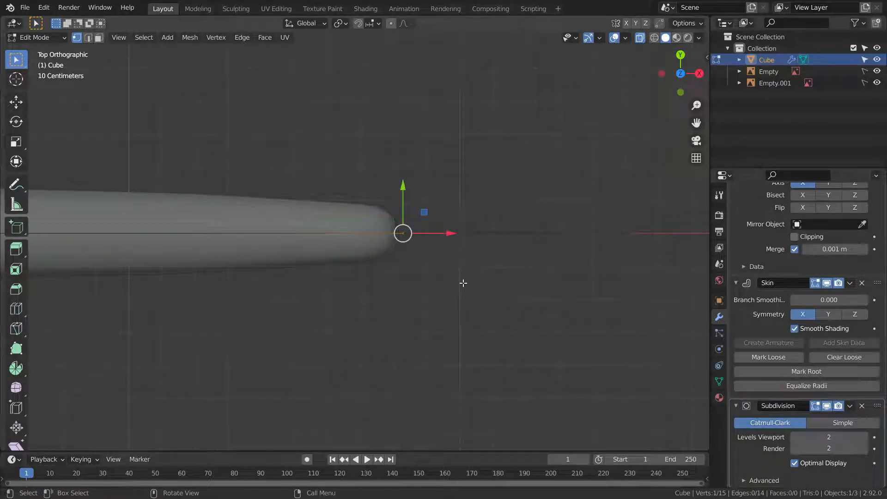
key(e)
click(489, 282)
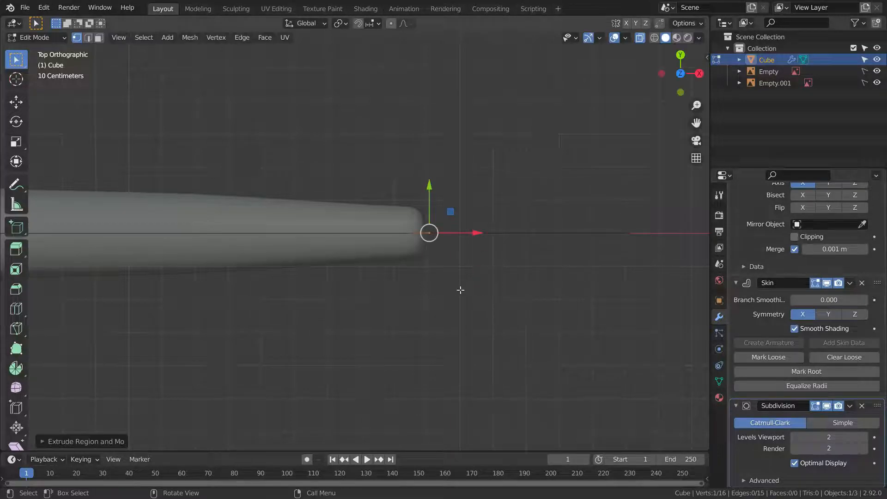
click(777, 356)
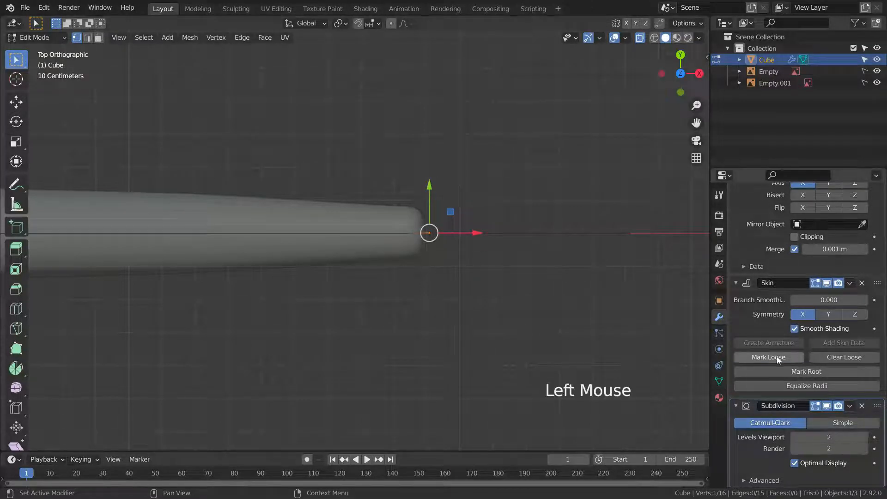
Step: Extrude the thumb and the first two fingers from the palm vertex, making the second finger about 0.12 m long
key(e)
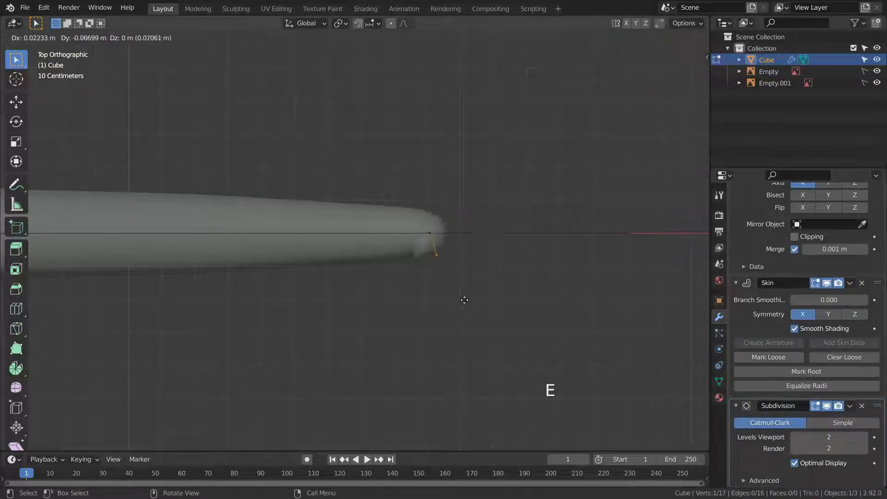
click(463, 311)
key(e)
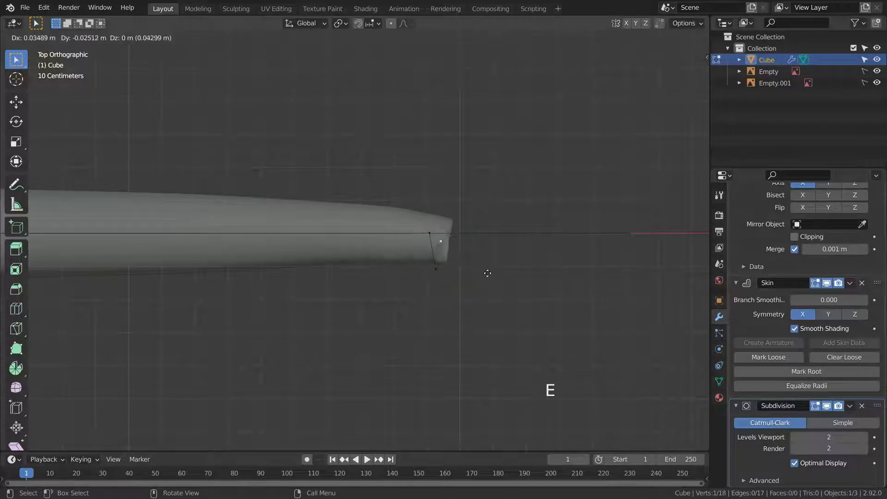
click(505, 289)
click(441, 234)
key(e)
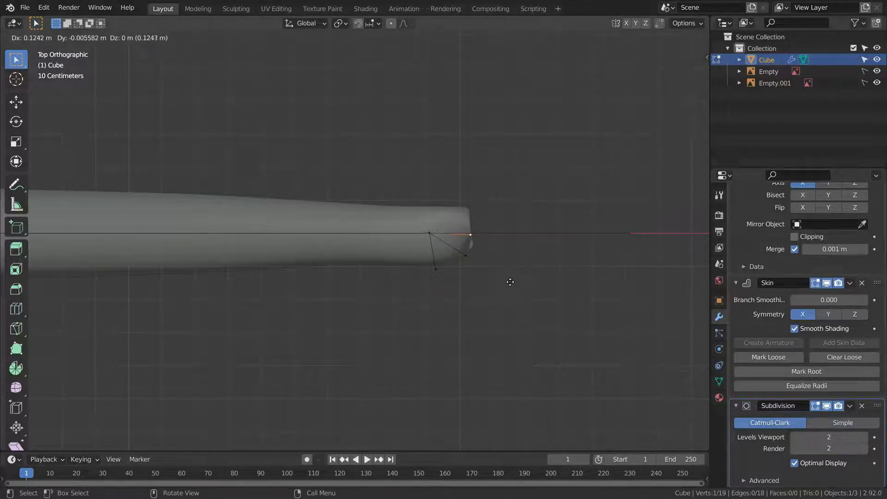
click(509, 279)
Step: Extrude the last two fingers from the palm vertex, the first of them about 0.12 m long, fanned toward positive Y
click(430, 233)
key(e)
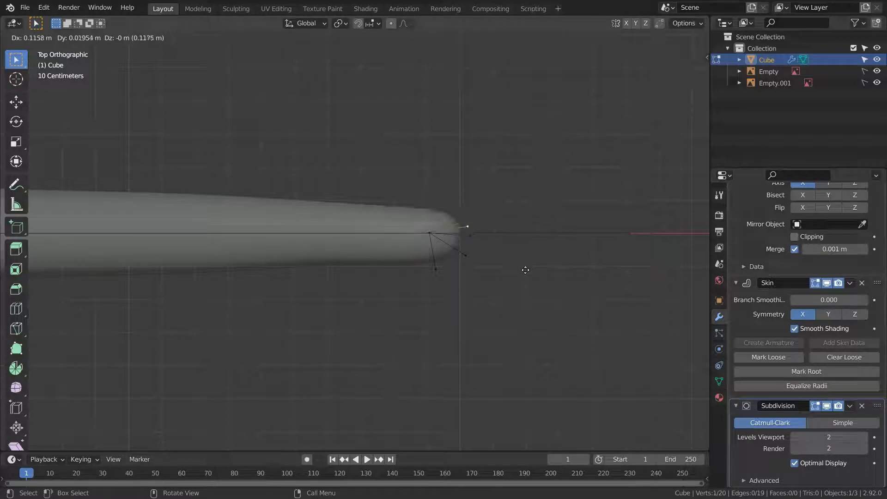
click(525, 270)
key(e)
click(526, 266)
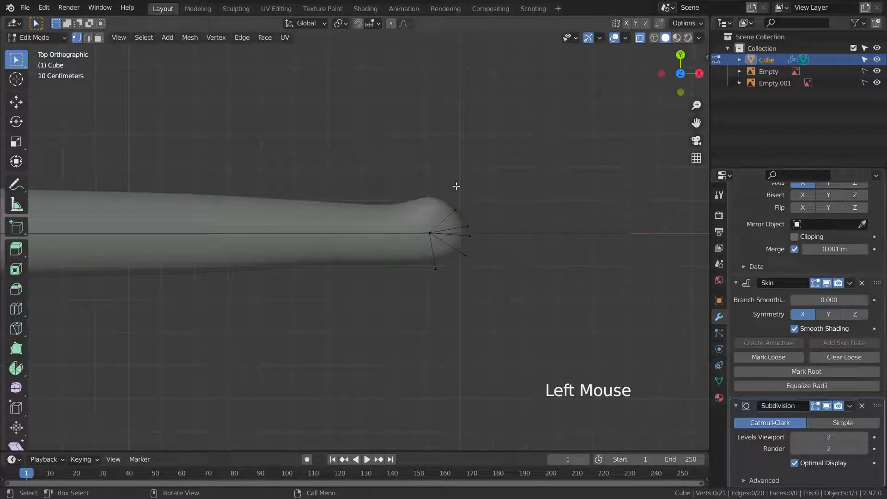
Step: Extrude the four finger vertices outward along X in successive segments, the first about 0.07 m long, to form the finger joints
drag(439, 178, 510, 265)
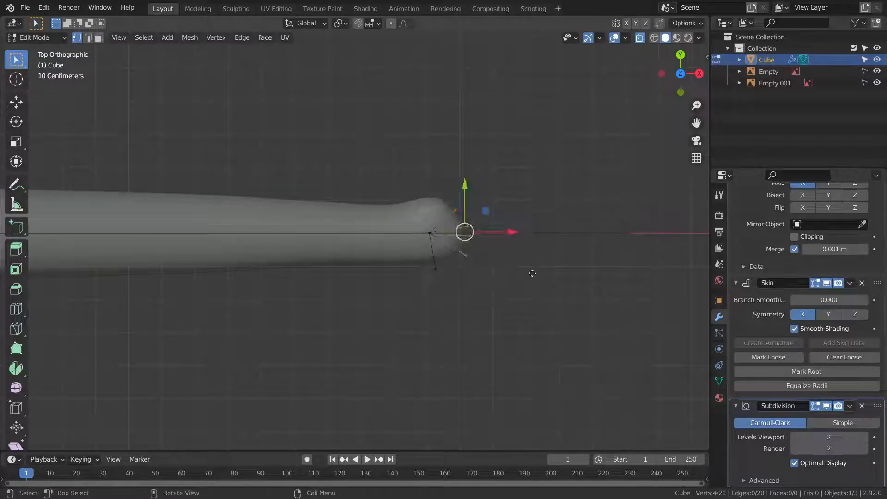
key(e)
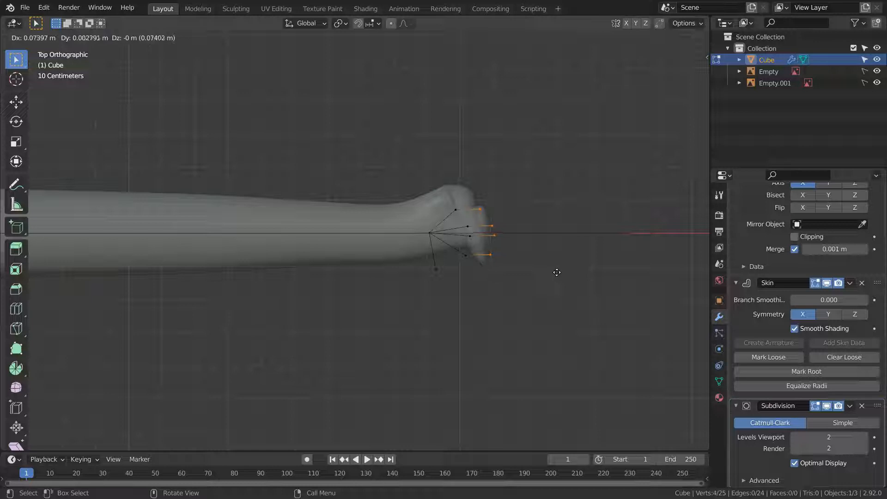
click(556, 272)
key(e)
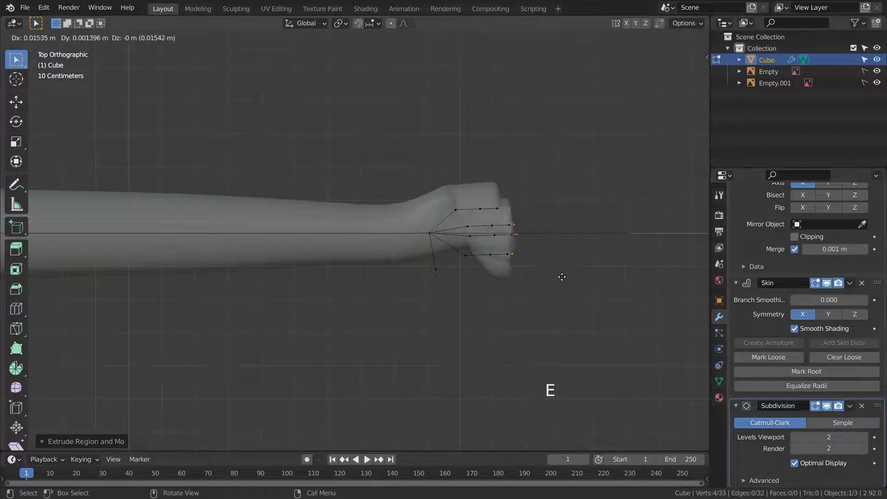
click(568, 275)
Step: Scale down the skin radii of all four fingers' vertices to about 0.29
click(448, 197)
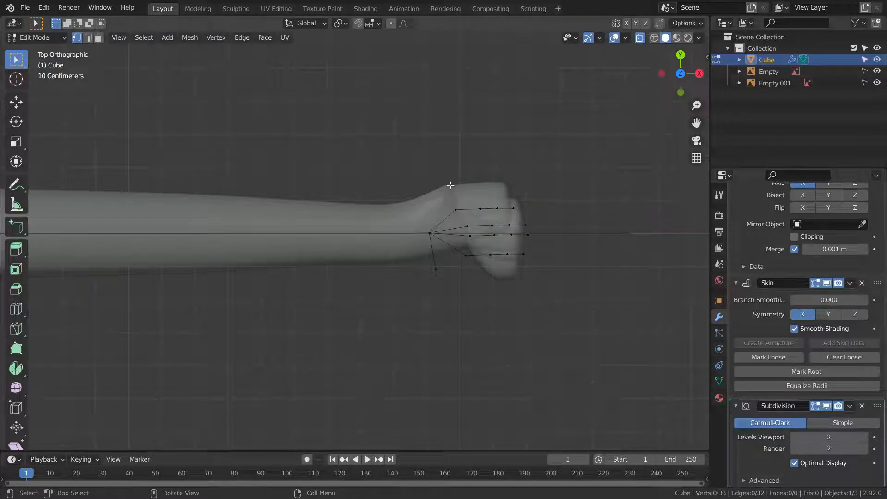
drag(450, 185, 557, 263)
key(ctrl+a)
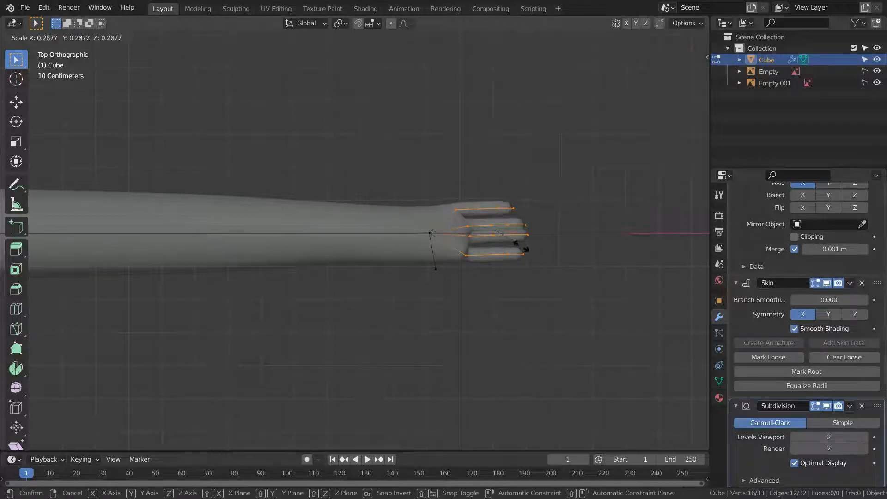
click(521, 246)
Step: Extrude the thumb's end vertex outward twice, by about 0.09 m and about 0.06 m, angled toward negative Y
click(490, 294)
key(e)
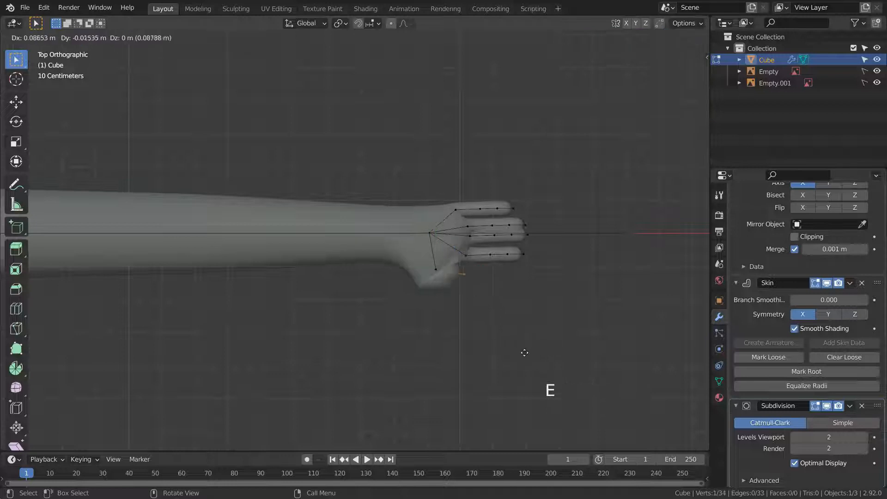
click(519, 356)
key(e)
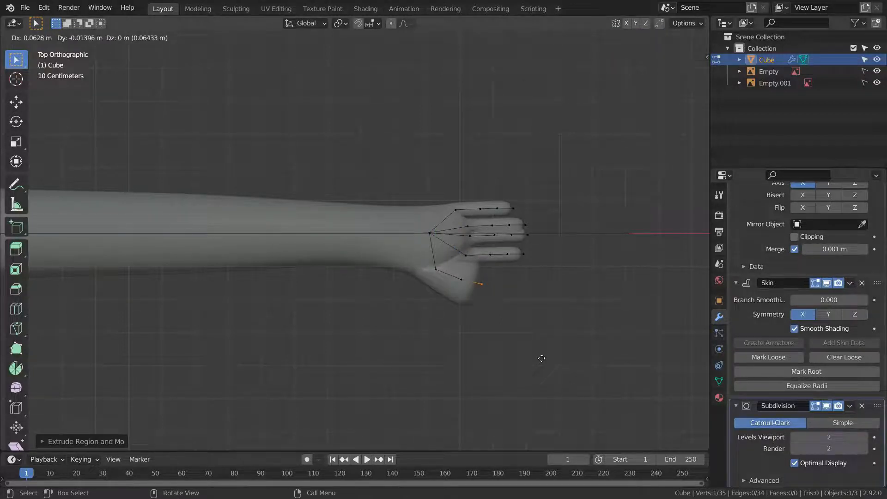
click(541, 358)
Step: Scale down the skin radii of the thumb's three vertices to about half
click(450, 276)
click(433, 264)
click(435, 268)
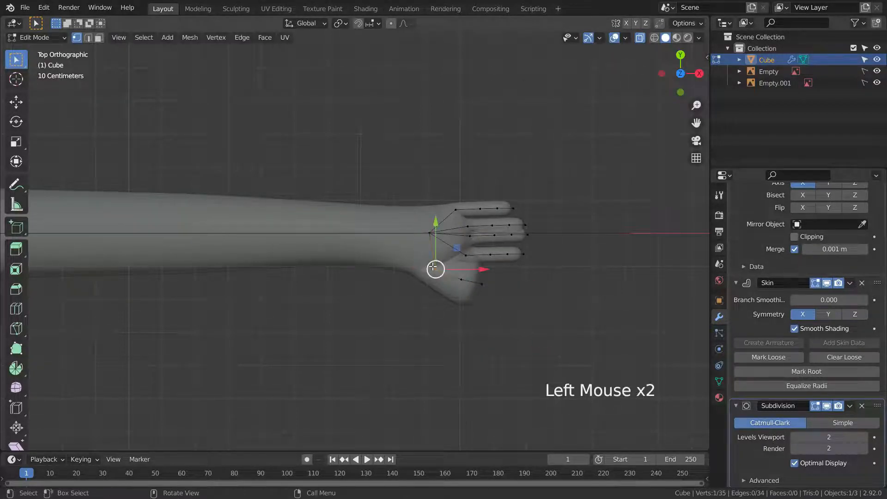
scroll(408, 251, up, 3)
shift+click(451, 268)
shift+click(487, 277)
key(ctrl+a)
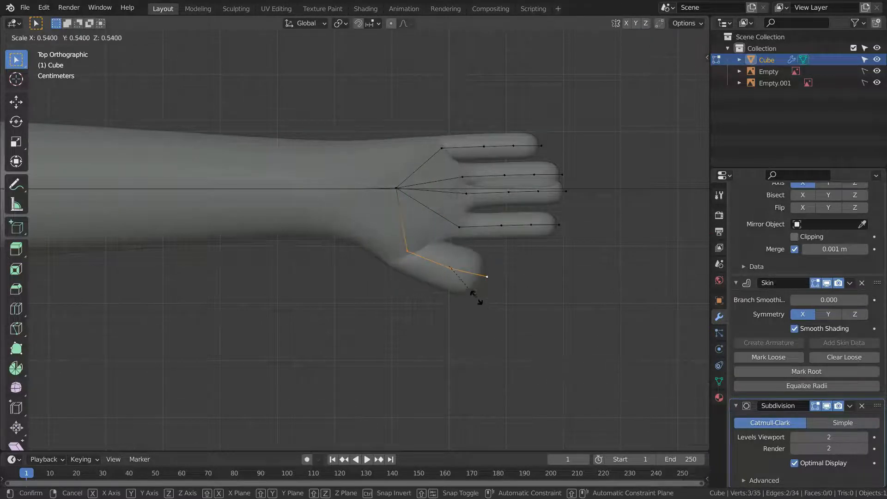
click(477, 292)
scroll(556, 256, down, 2)
scroll(500, 233, up, 2)
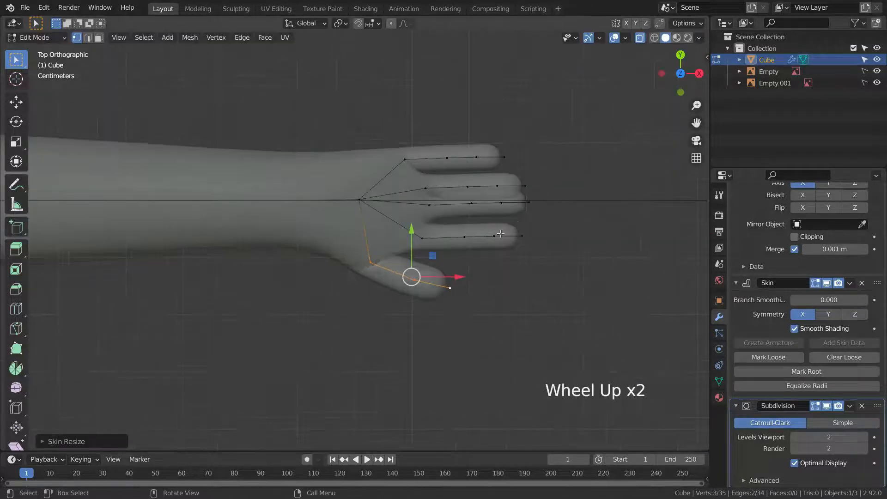
Step: Spread the fingers by moving the middle finger toward negative Y and rotating the index finger slightly away from it
drag(423, 197, 545, 220)
drag(483, 158, 483, 167)
drag(414, 226, 530, 252)
key(g)
click(491, 251)
key(r)
click(517, 300)
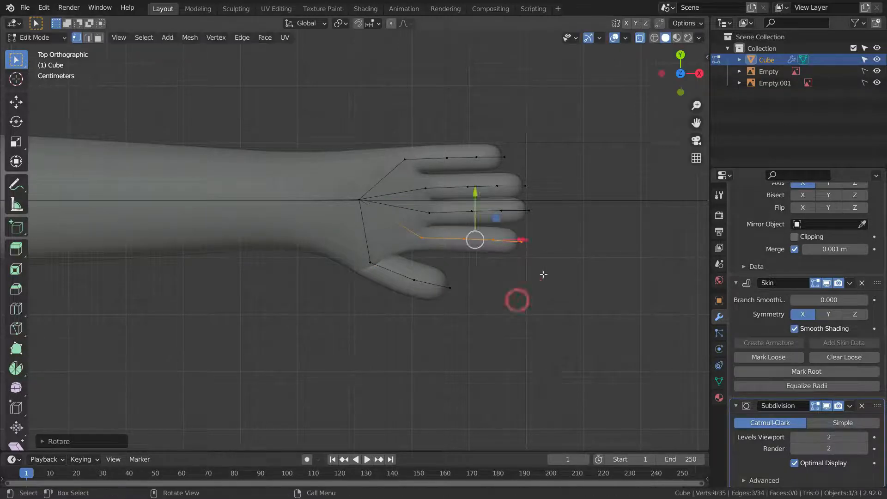
click(558, 222)
Step: Move the thumb's three vertices farther out from the palm and rotate them slightly away from the fingers
scroll(562, 199, up, 1)
drag(313, 263, 425, 322)
key(g)
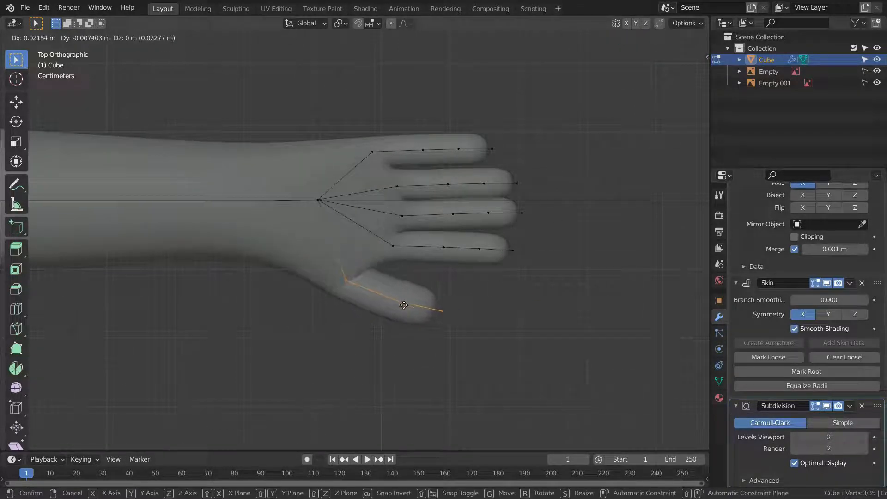
click(415, 297)
key(r)
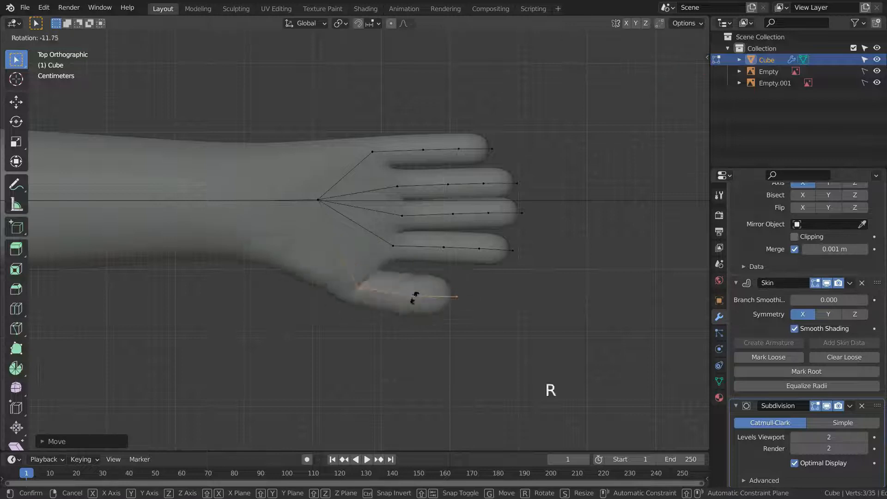
click(424, 303)
key(alt+a)
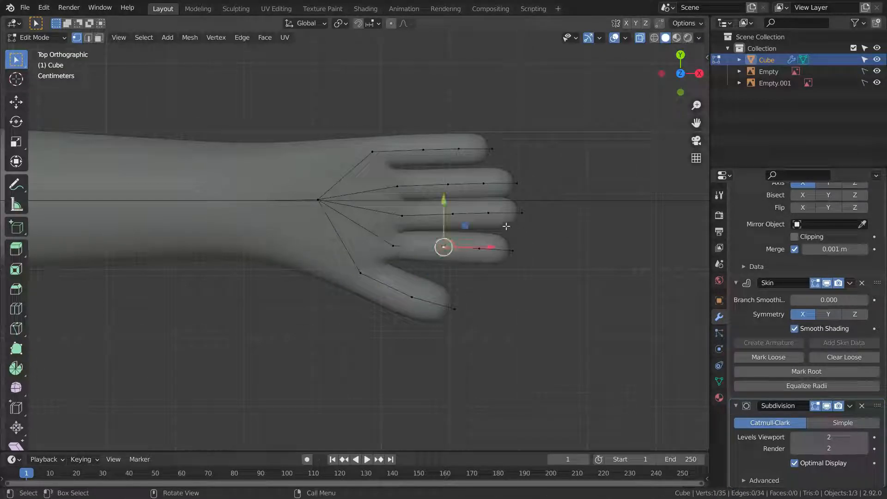
Step: Adjust the skin radius at a middle-finger joint and taper all five fingertips by shrinking their skin radii
click(453, 214)
key(ctrl+a)
click(529, 263)
click(521, 213)
shift+click(512, 250)
shift+click(516, 183)
shift+click(493, 149)
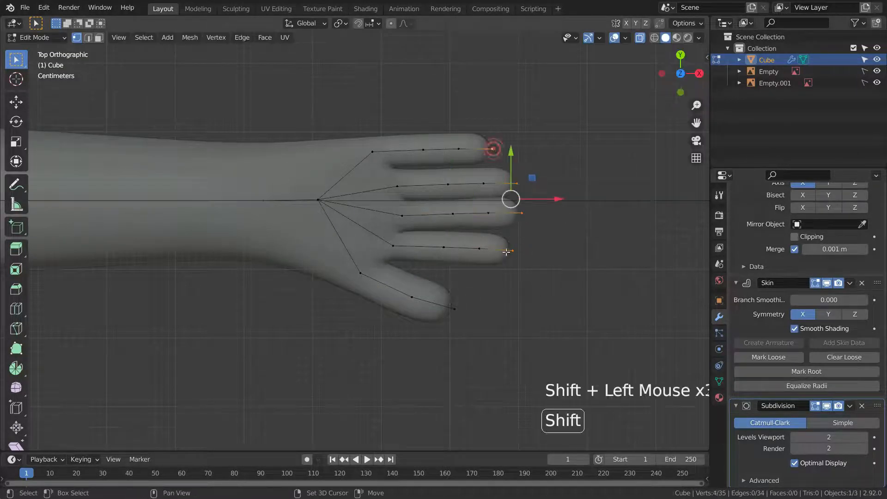
shift+click(455, 309)
key(ctrl+a)
click(535, 272)
Step: Resize the skin radii of the ring finger's base and two joint vertices
click(441, 152)
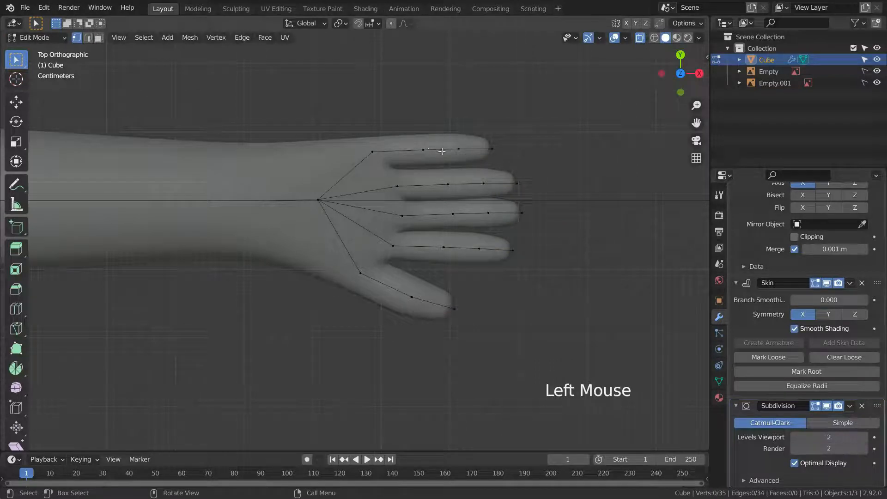
shift+click(446, 184)
shift+click(453, 214)
drag(389, 176, 506, 196)
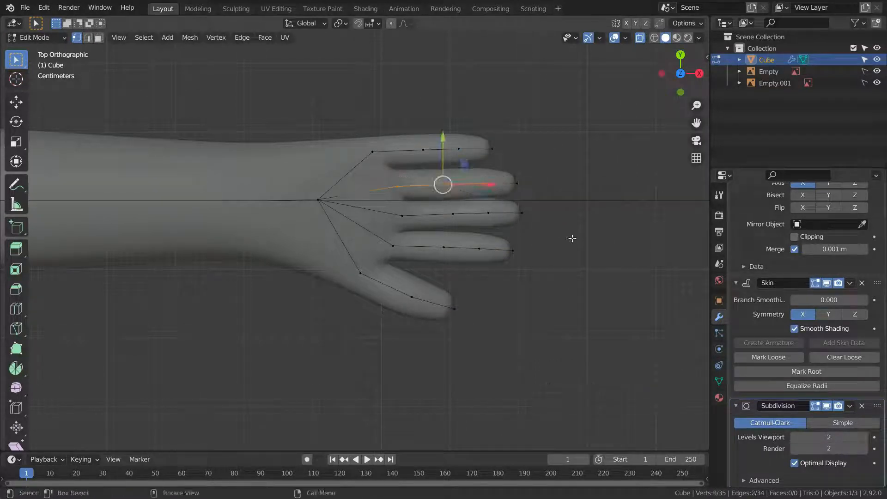
key(ctrl+a)
click(560, 224)
Step: Shorten the little finger by moving its outer three vertices toward the palm, and shrink their skin radii
key(ctrl+a)
drag(385, 135, 477, 152)
click(539, 173)
click(572, 163)
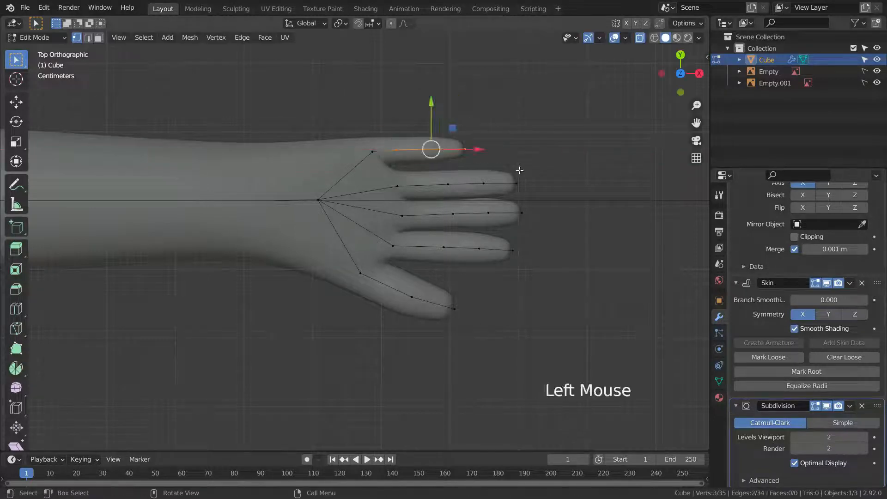
key(ctrl+a)
click(507, 167)
click(592, 212)
Step: Nudge the ring finger's outer three vertices slightly and shift its base vertex a little toward the palm
drag(421, 167, 534, 196)
key(g)
click(536, 194)
click(570, 191)
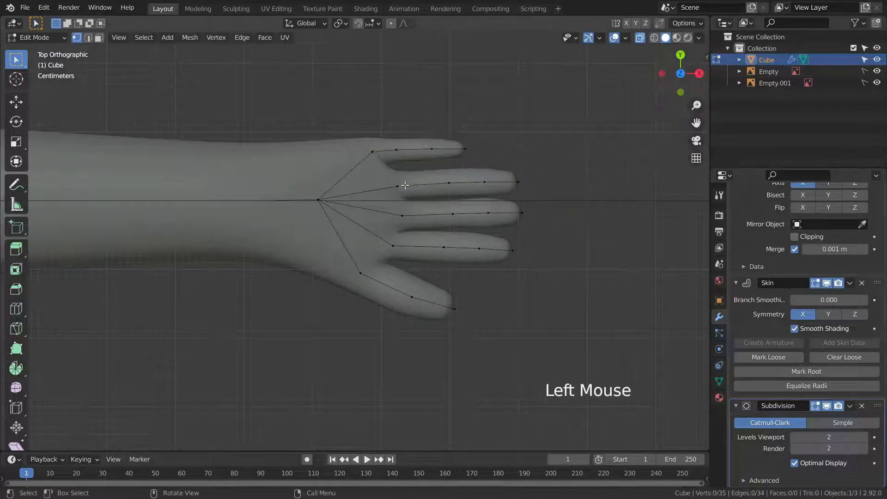
click(401, 186)
drag(401, 186, 399, 185)
Step: Move the index finger's base vertex slightly toward the palm and angle its outer three vertices toward negative Y
click(545, 247)
click(396, 248)
drag(397, 248, 393, 248)
drag(424, 230, 531, 270)
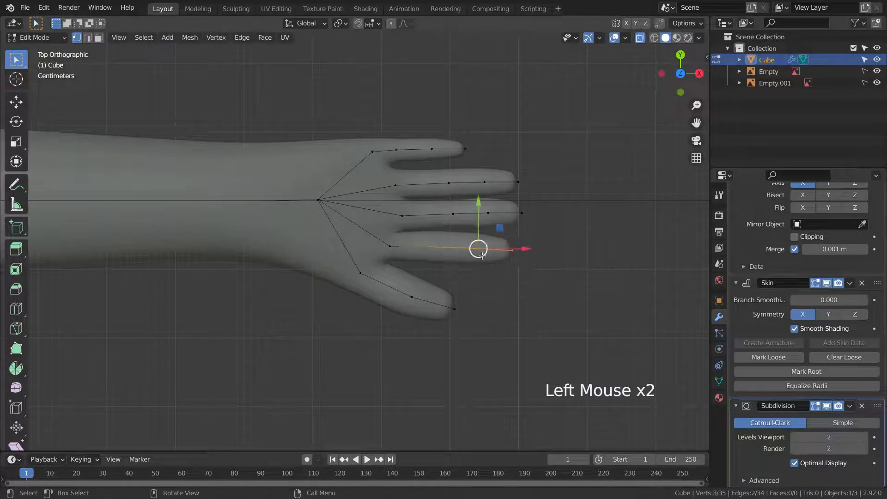
click(571, 250)
key(ctrl+a)
click(580, 280)
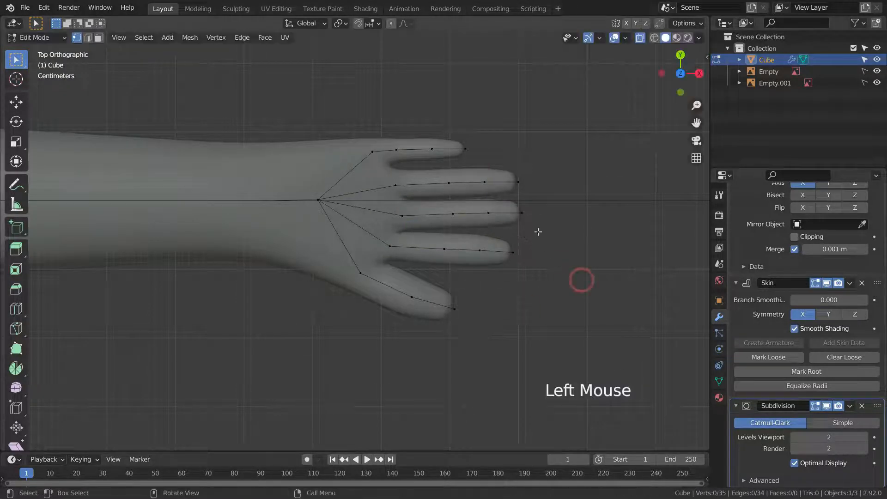
Step: Shorten the ring finger by moving its outer vertices toward the palm, and resize the skin radii along the index finger
drag(467, 172, 520, 183)
click(538, 219)
drag(427, 231, 530, 270)
key(ctrl+a)
click(503, 332)
click(502, 331)
drag(431, 238, 461, 264)
key(ctrl+a)
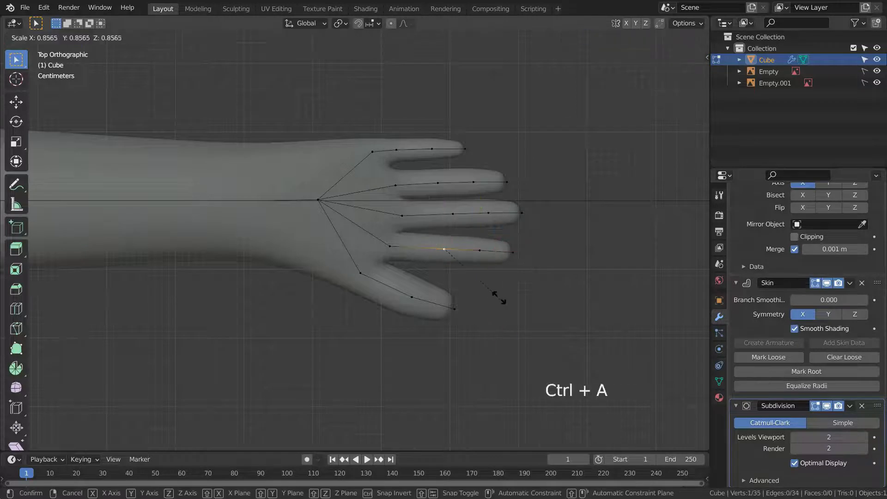
click(553, 295)
Step: Shorten the index finger slightly by moving its outer vertices along X toward the palm
click(524, 252)
drag(525, 252, 526, 252)
click(541, 286)
Step: In the top view, rotate the thumb's two outer vertices slightly and move them toward positive Y
scroll(476, 314, down, 3)
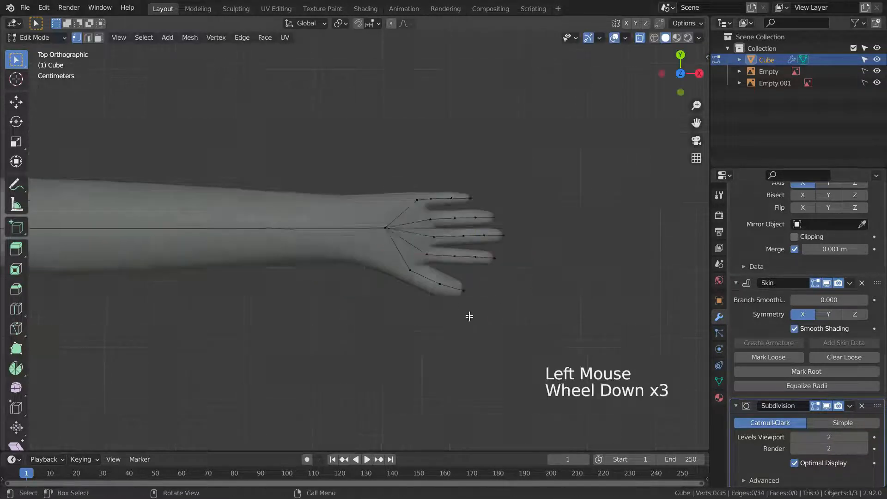
middle_drag(469, 315, 443, 297)
key(alt+z)
scroll(470, 268, down, 3)
scroll(470, 277, up, 3)
key(KP_7)
scroll(431, 222, up, 4)
drag(430, 222, 521, 291)
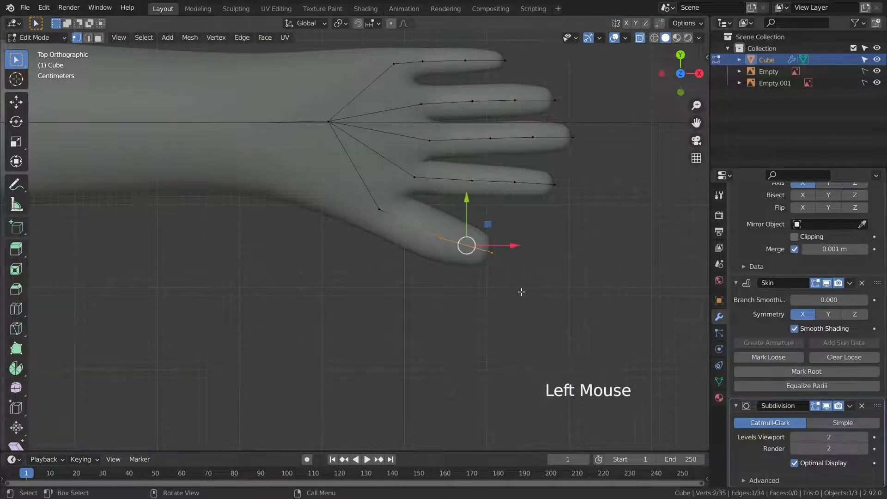
key(r)
click(501, 283)
drag(471, 203, 471, 197)
click(471, 197)
click(378, 210)
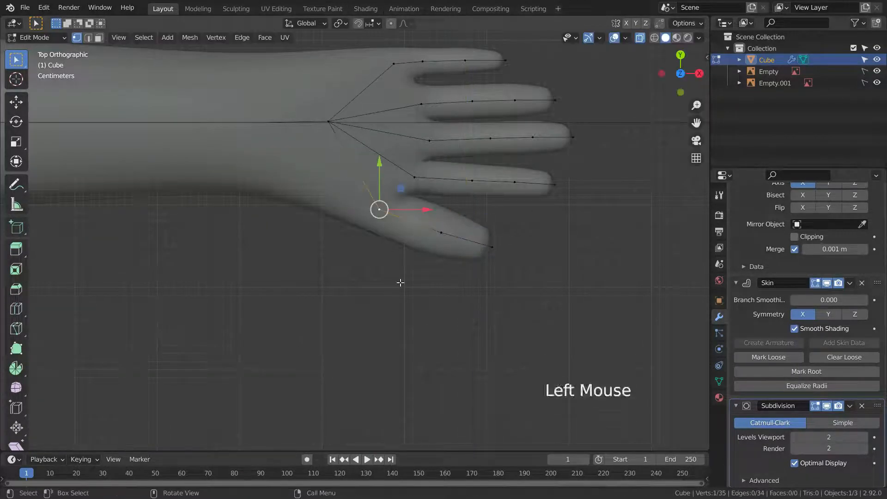
click(514, 273)
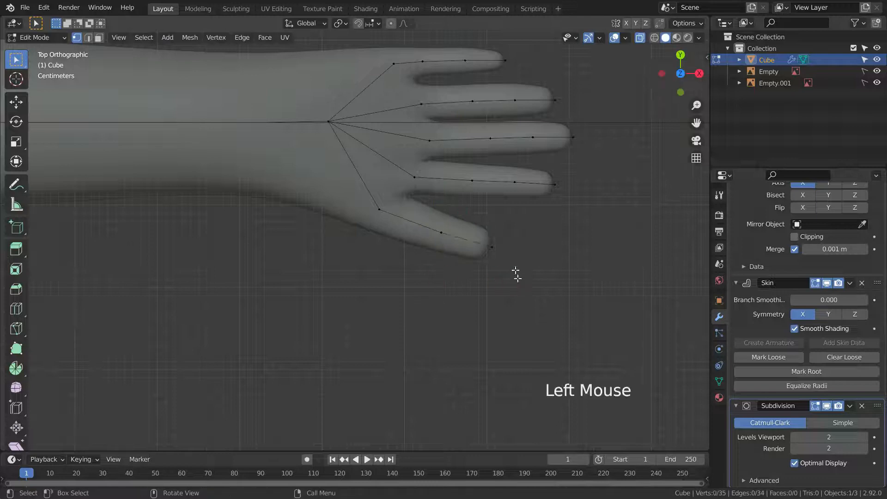
double_click(497, 212)
Step: In the front view, shrink the skin radii of the two wrist vertices to narrow the wrist against the reference
scroll(500, 309, down, 2)
key(alt+z)
middle_drag(501, 308, 553, 300)
scroll(483, 232, down, 10)
scroll(483, 232, up, 6)
scroll(552, 301, down, 5)
key(KP_1)
key(alt+z)
scroll(586, 295, up, 6)
drag(469, 208, 514, 236)
key(ctrl+a)
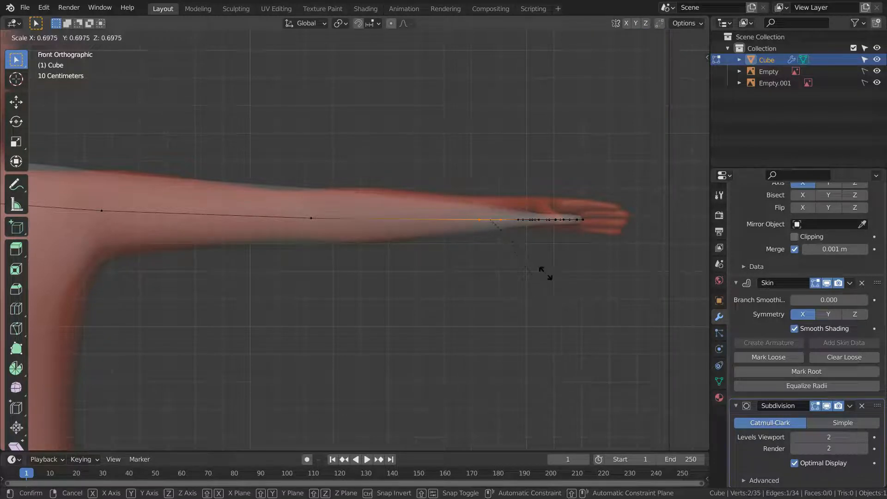
click(542, 260)
Step: Return to Object Mode and apply the figure's Mirror modifier
key(alt+z)
middle_drag(543, 260, 435, 282)
scroll(497, 251, down, 7)
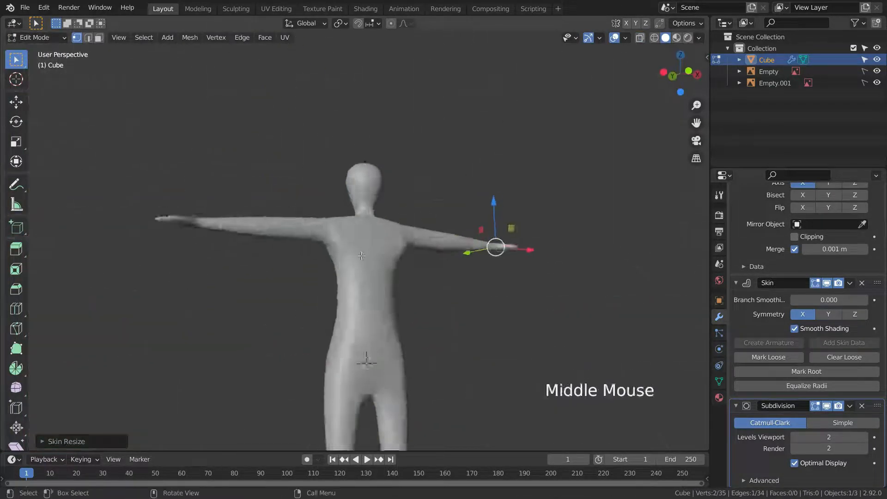
scroll(412, 288, down, 4)
scroll(412, 288, up, 3)
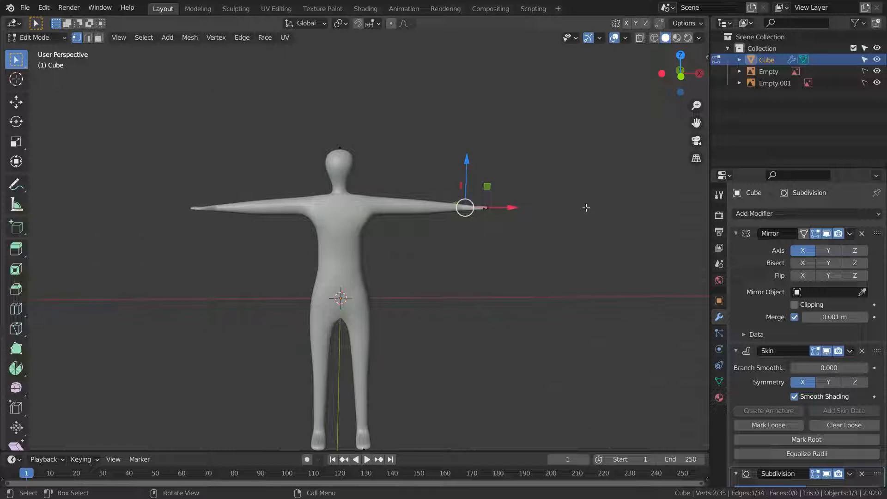
key(Tab)
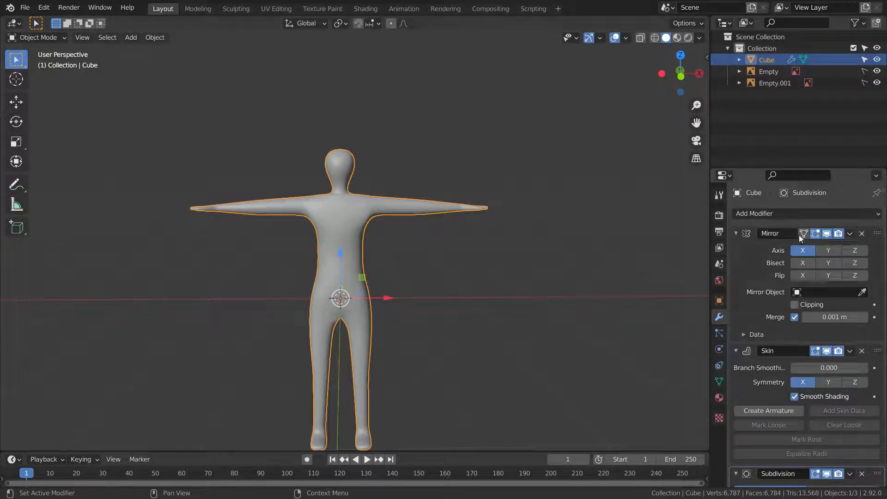
click(850, 233)
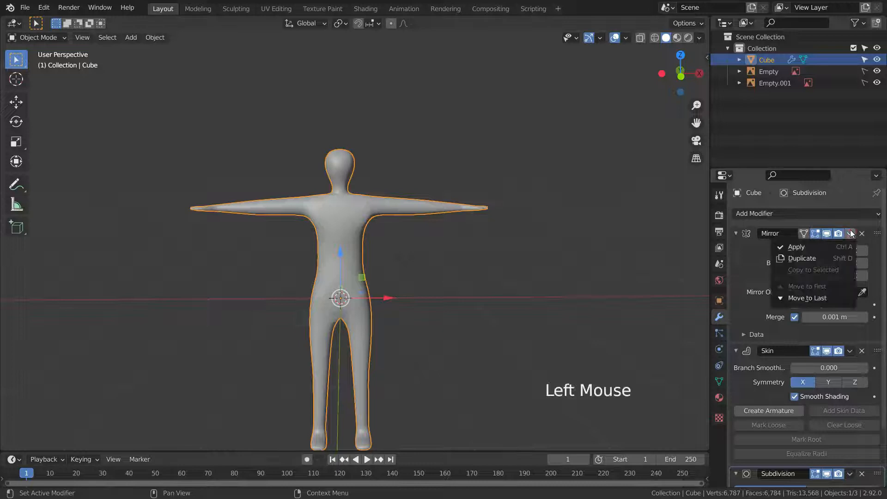
click(805, 246)
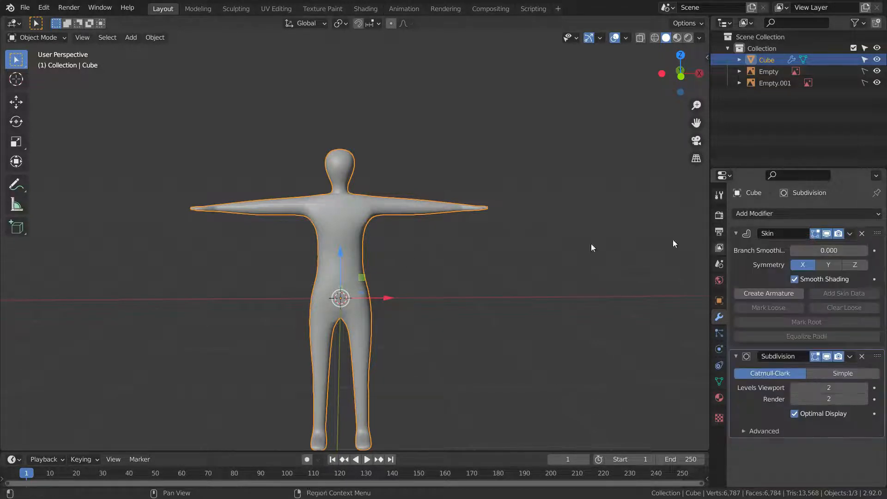
Step: Create an armature for the figure from its Skin modifier
scroll(462, 257, down, 3)
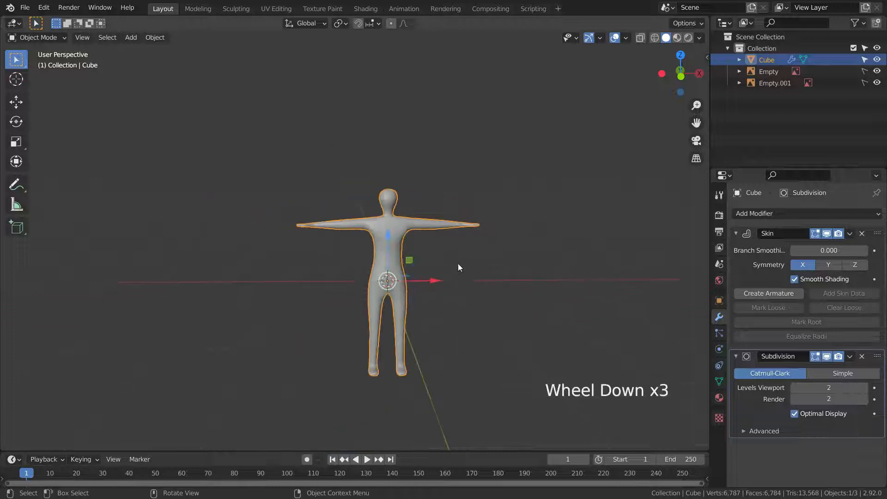
scroll(445, 285, up, 3)
scroll(412, 289, up, 1)
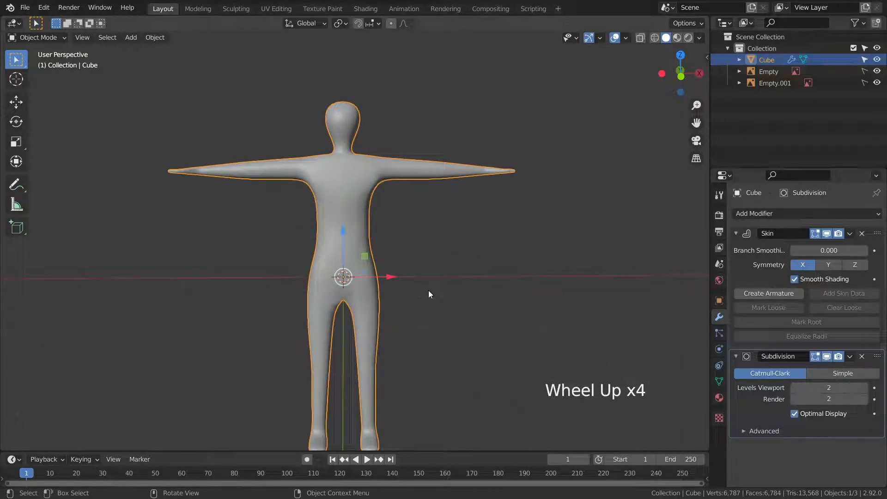
click(777, 295)
middle_drag(422, 269, 278, 304)
scroll(278, 304, up, 9)
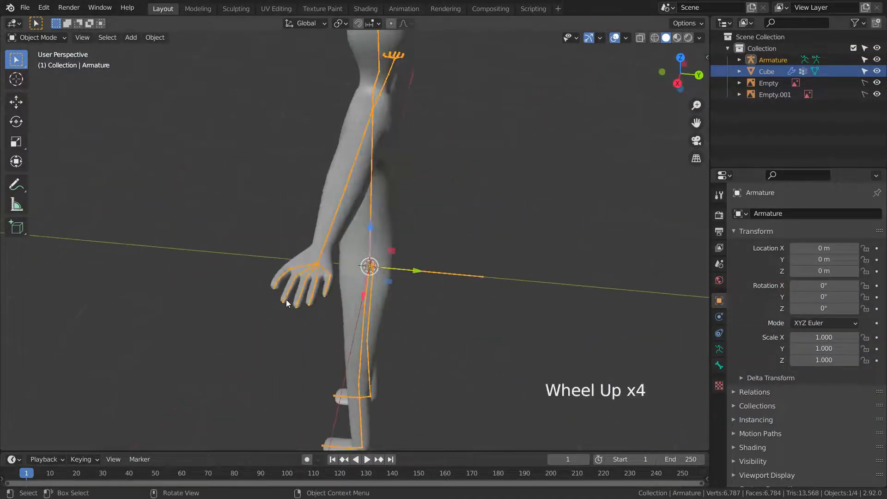
Step: Select the figure mesh and apply its Skin and Subdivision modifiers, keeping the Armature modifier
scroll(362, 261, down, 5)
middle_drag(363, 261, 459, 252)
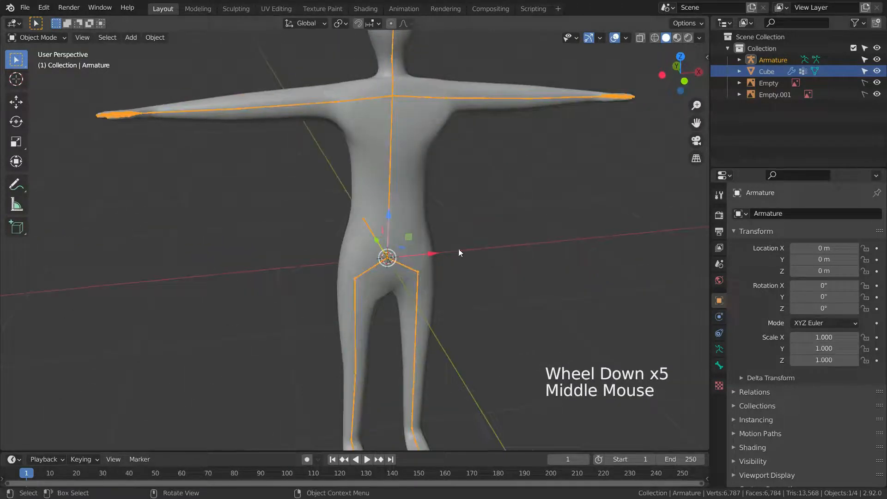
scroll(459, 251, down, 3)
scroll(466, 254, up, 1)
click(766, 72)
scroll(753, 307, down, 2)
scroll(754, 308, up, 3)
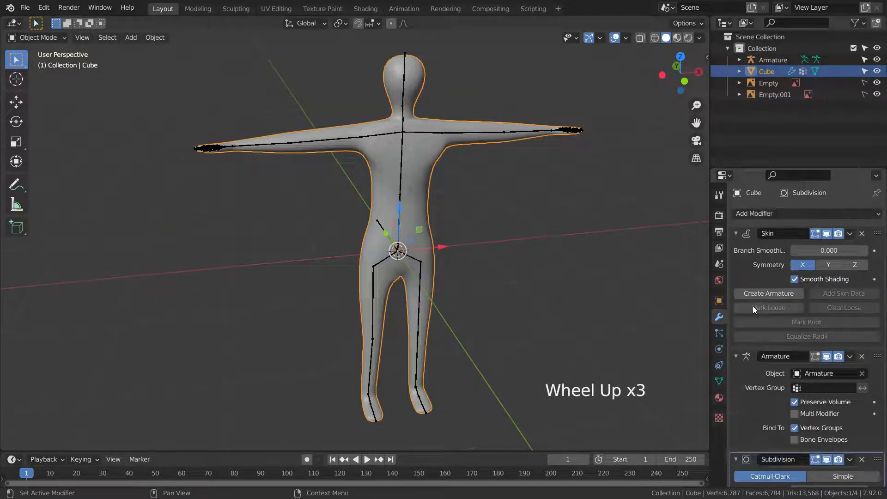
scroll(758, 312, down, 2)
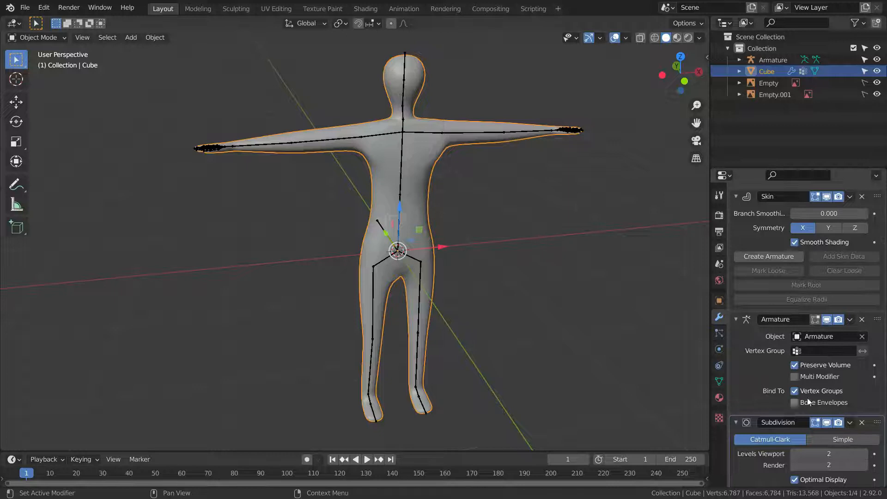
scroll(791, 360, up, 3)
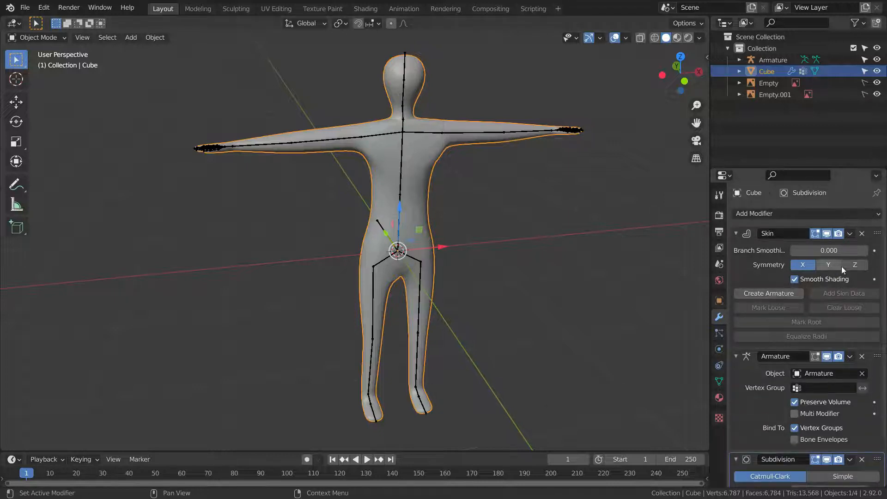
click(849, 234)
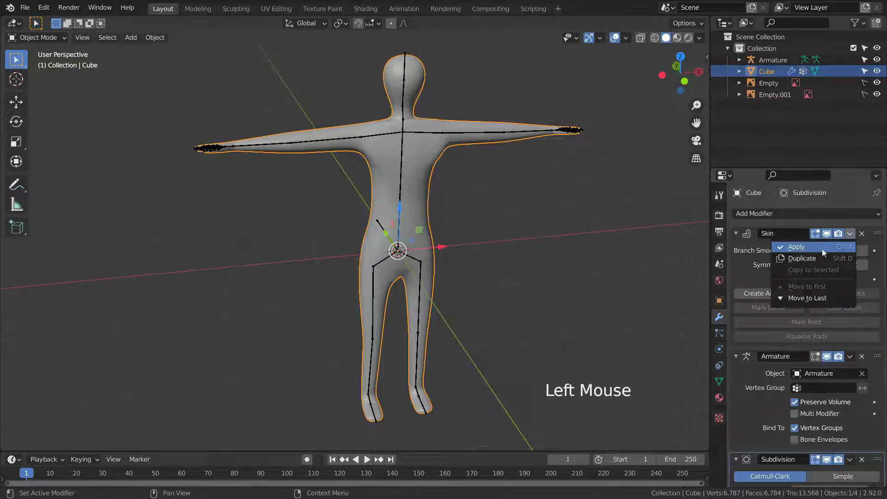
click(804, 251)
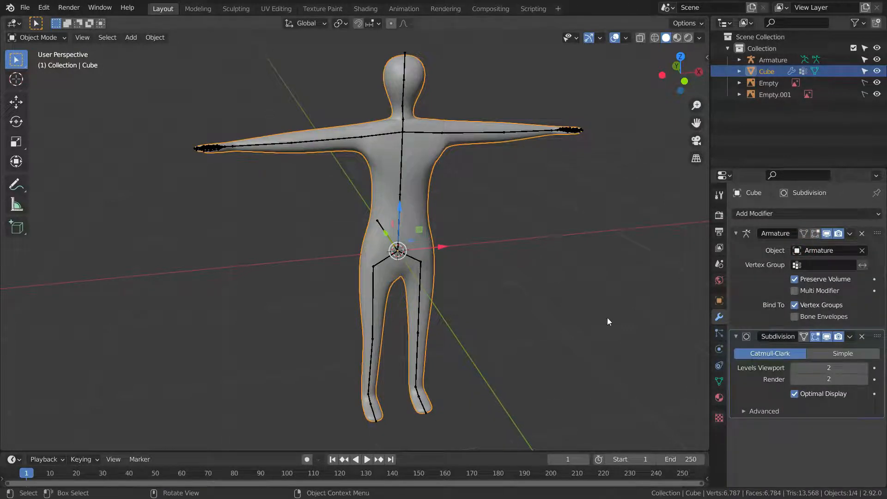
click(849, 337)
click(824, 351)
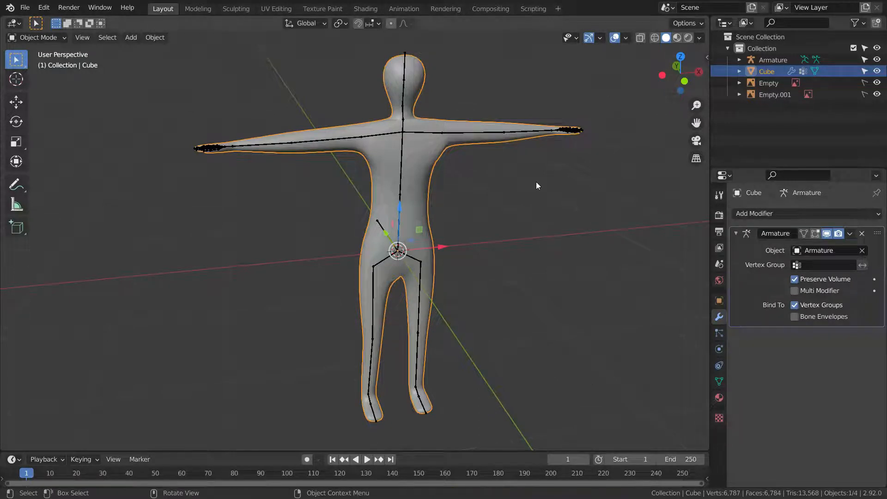
Step: Add a Multiresolution modifier to the figure, subdivide it to level 2 and turn off Optimal Display
click(768, 218)
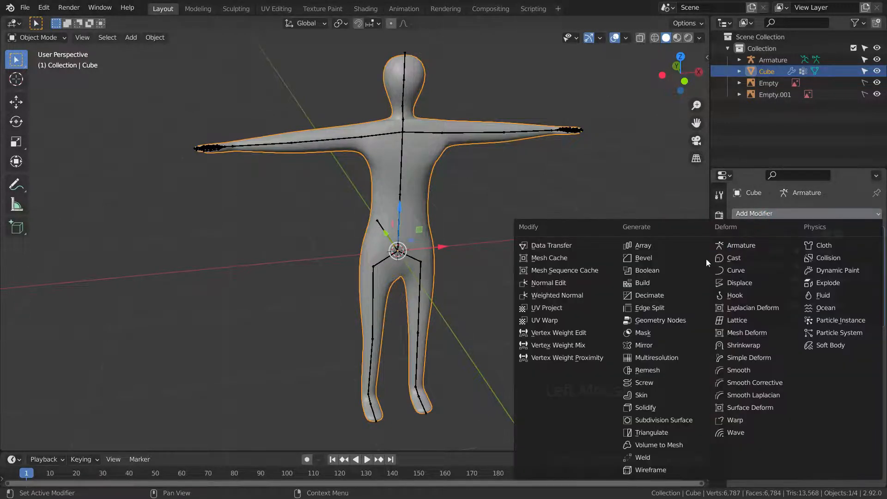
click(670, 358)
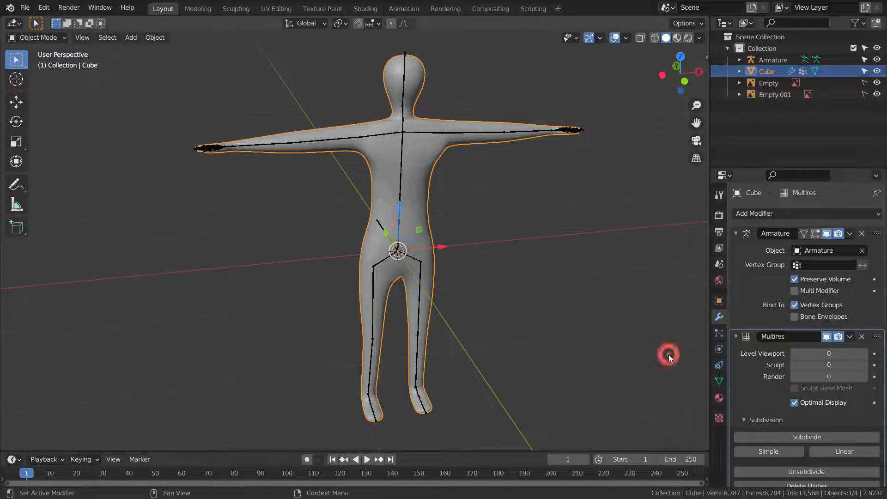
scroll(773, 346, down, 7)
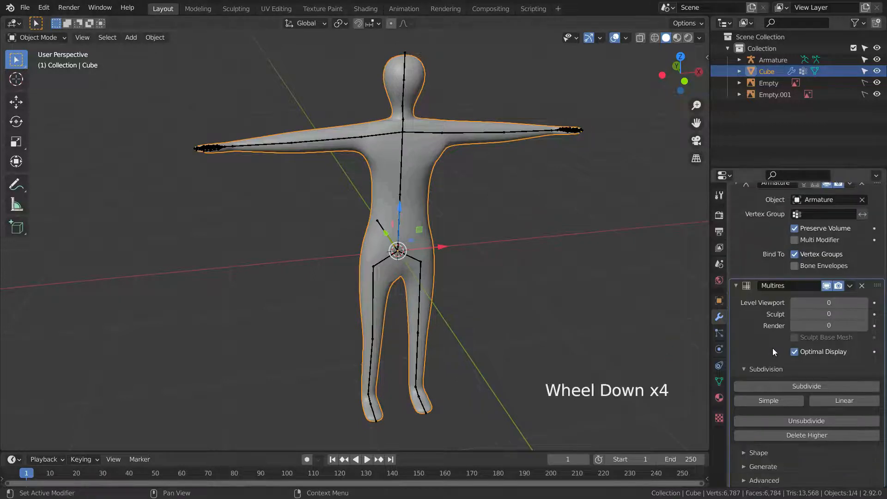
click(799, 386)
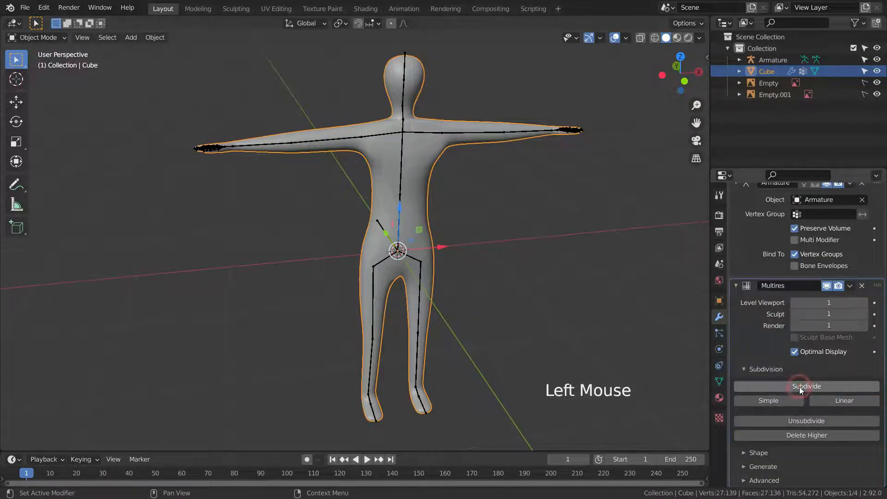
click(799, 387)
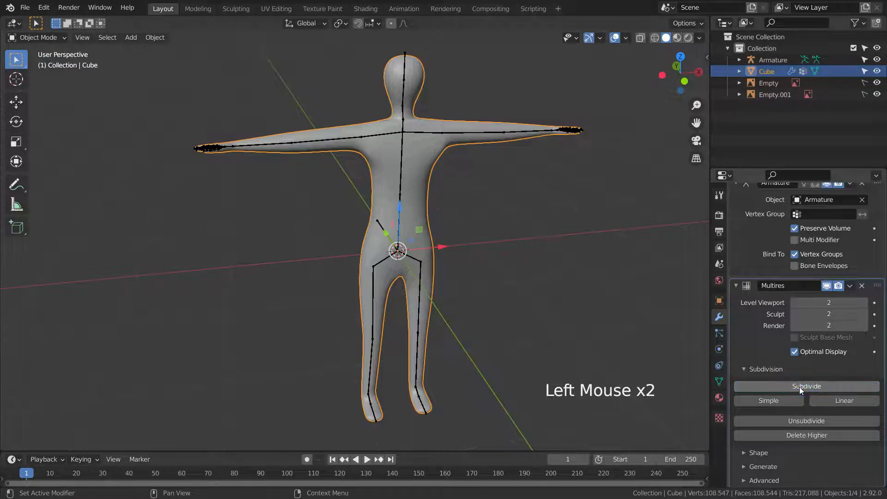
click(795, 352)
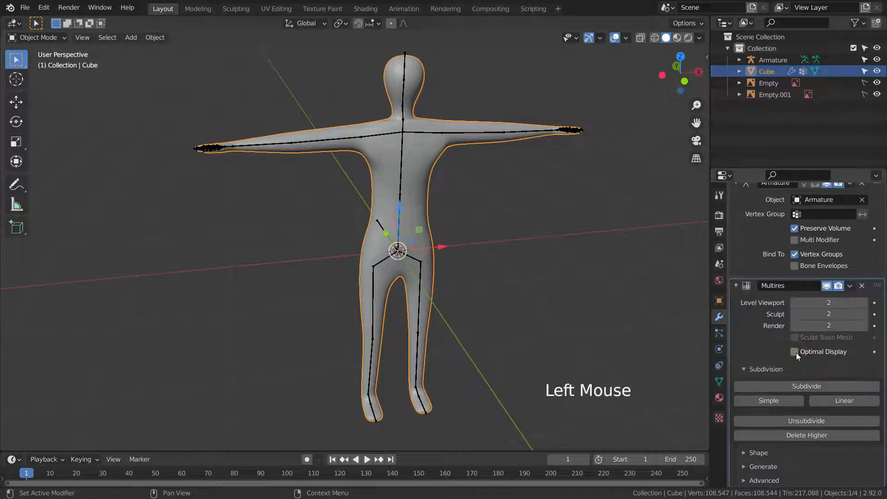
Step: Enable the wireframe overlay in the viewport and deselect the figure to inspect its mesh density
click(625, 38)
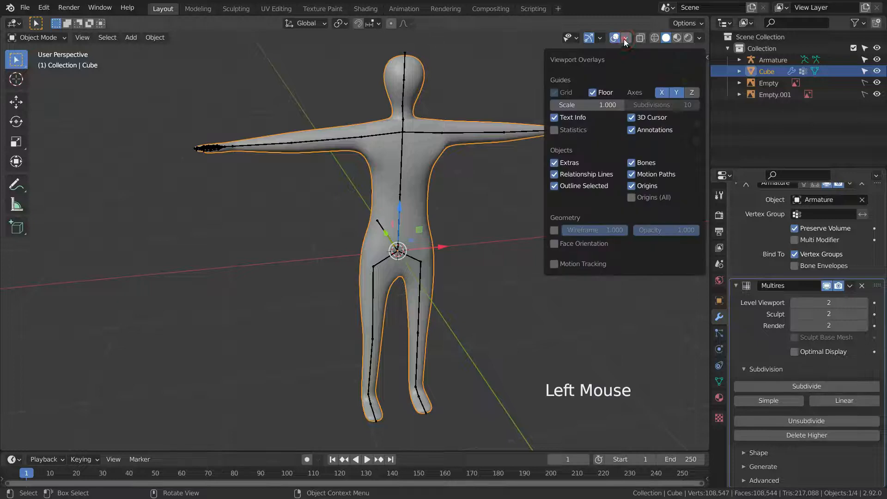
click(554, 230)
scroll(479, 182, up, 2)
click(440, 204)
scroll(439, 205, down, 1)
scroll(439, 205, up, 3)
scroll(440, 204, down, 2)
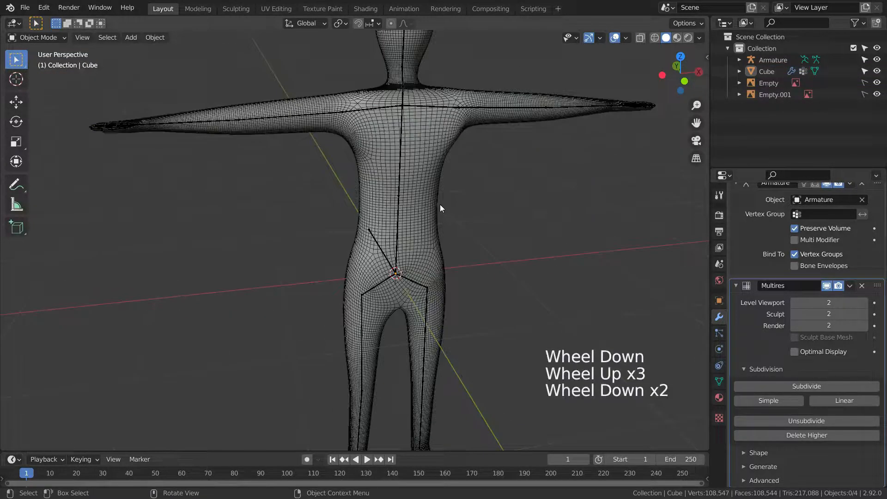
Step: Compare the figure's mesh density by lowering the Multires viewport level and restoring it to 2
click(793, 302)
click(794, 302)
click(865, 303)
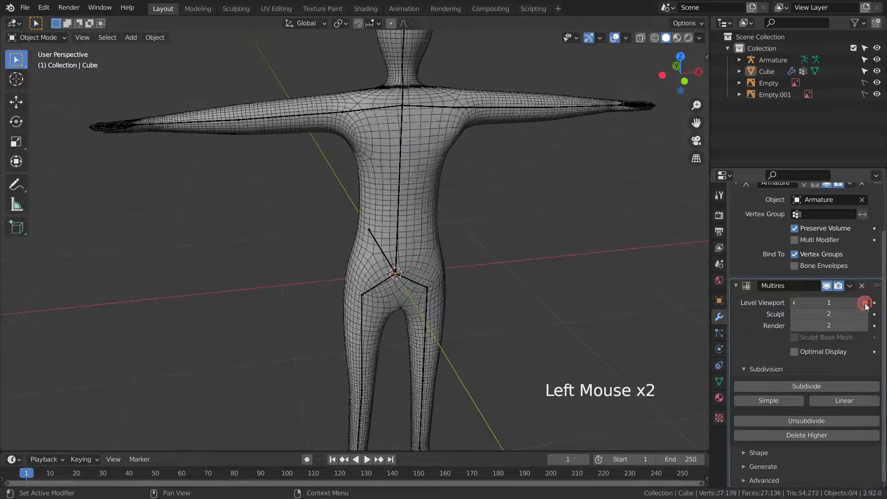
click(864, 303)
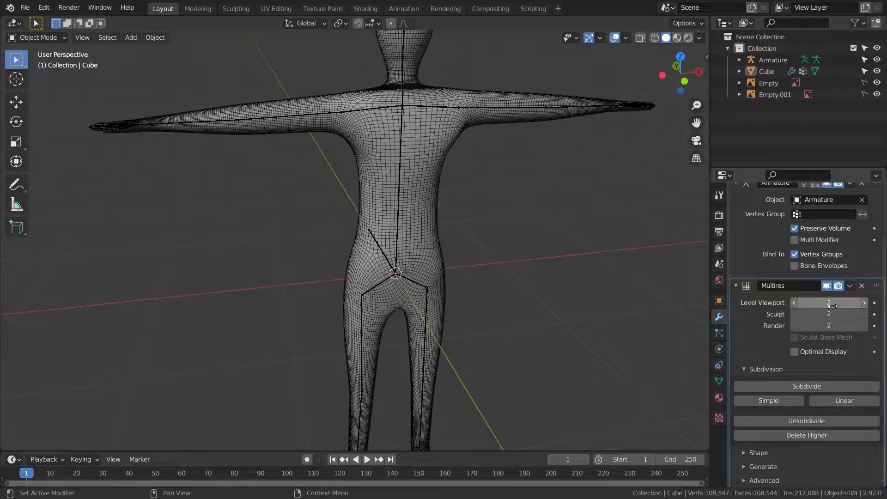
click(793, 325)
click(793, 326)
scroll(467, 208, down, 3)
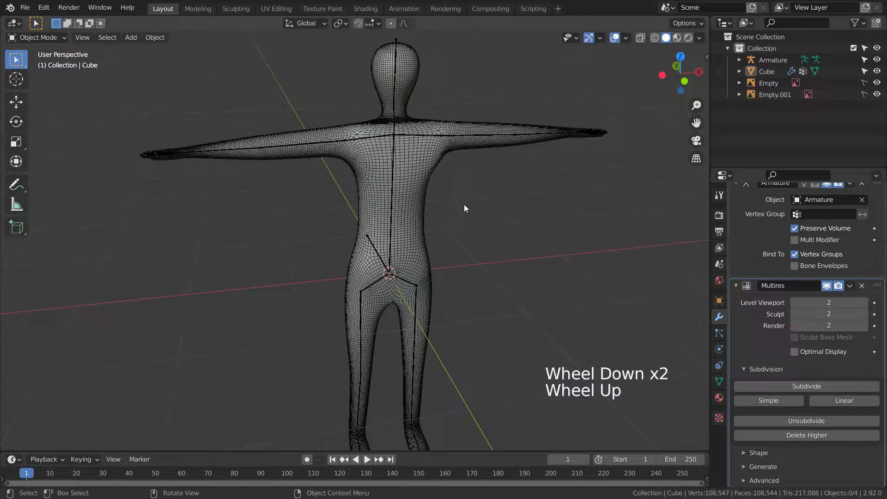
Step: Switch to the Sculpting workspace and turn on sculpt symmetry across the X axis
click(236, 9)
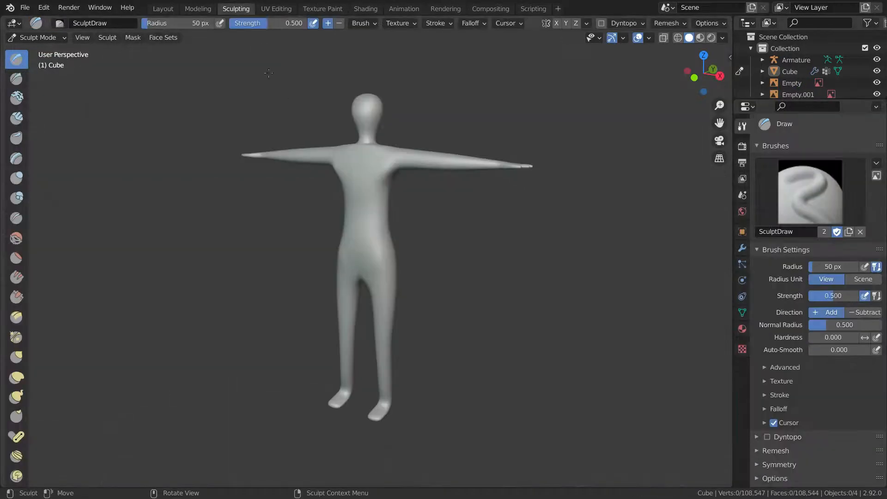
middle_drag(297, 249, 401, 230)
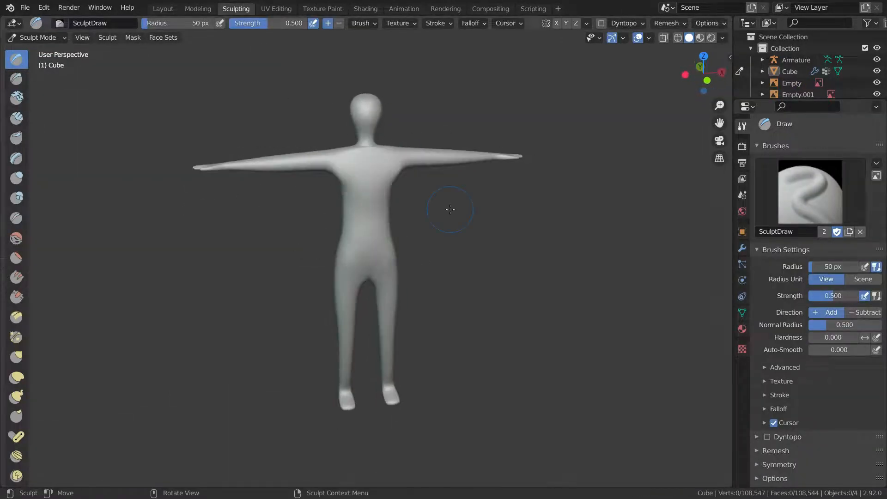
key(KP_3)
scroll(339, 277, down, 3)
scroll(345, 344, up, 9)
click(556, 24)
Step: In the right view, pull the heel toward the reference with the Grab brush at radius 84 px and strength 0.546
middle_drag(383, 314, 403, 319)
key(KP_3)
scroll(403, 319, down, 6)
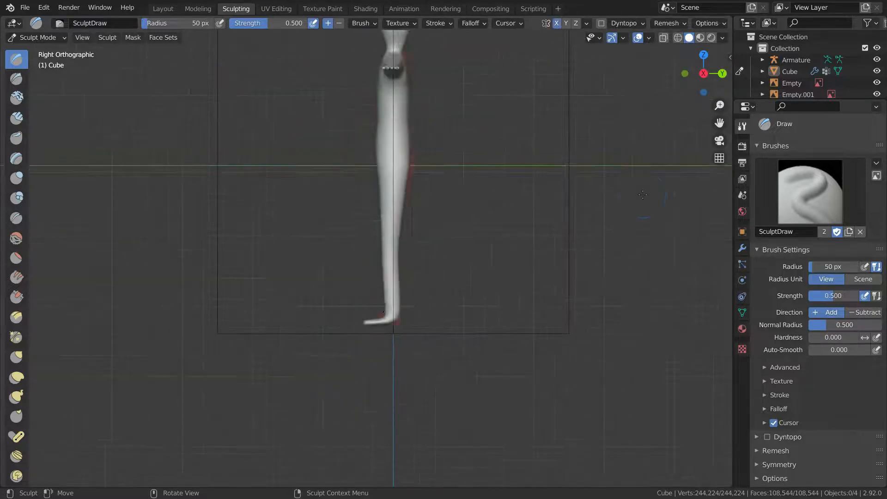
scroll(370, 314, up, 3)
key(g)
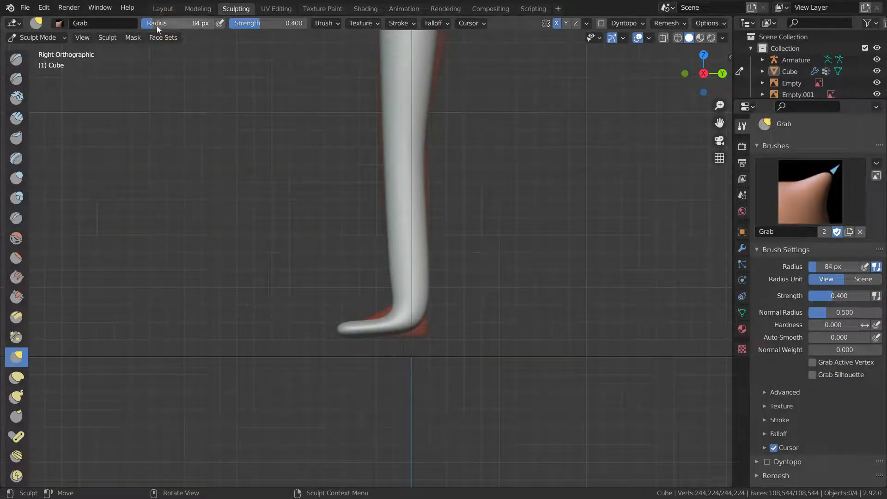
scroll(432, 345, up, 2)
drag(409, 315, 418, 328)
middle_drag(365, 313, 508, 289)
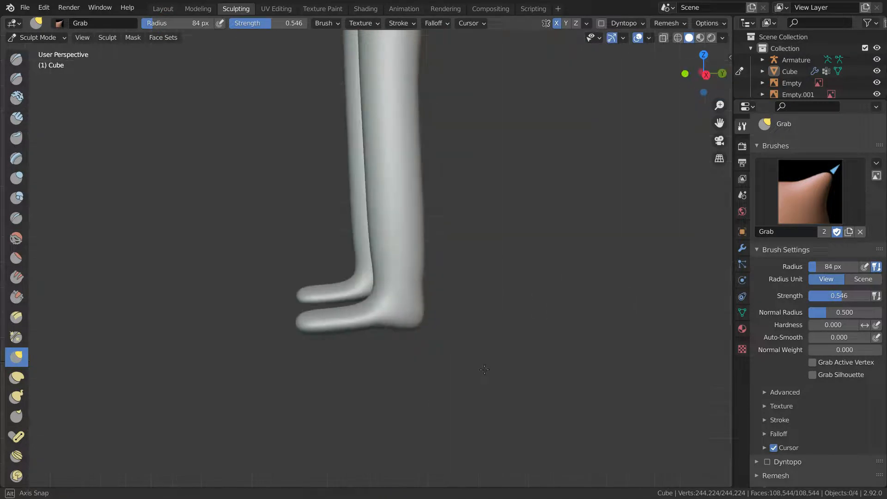
Step: Undo the last heel stroke, set the Grab radius to 131 px and rework the heel against the reference
key(ctrl+z)
key(KP_3)
drag(150, 23, 158, 23)
drag(419, 317, 423, 330)
key(ctrl+z)
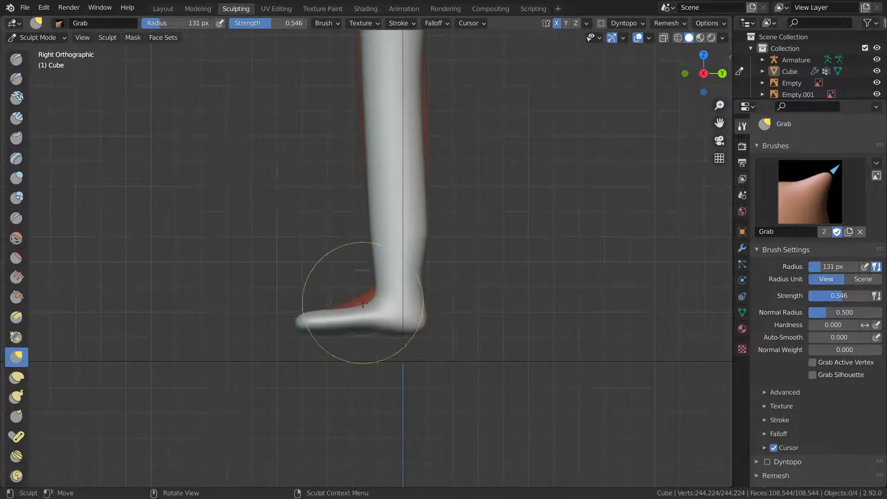
Step: Shape the top of the foot toward the reference with the Grab brush and reduce its radius to 106 px
mouse_move(341, 293)
mouse_down()
mouse_move(361, 296)
mouse_move(354, 301)
mouse_up()
drag(161, 23, 155, 21)
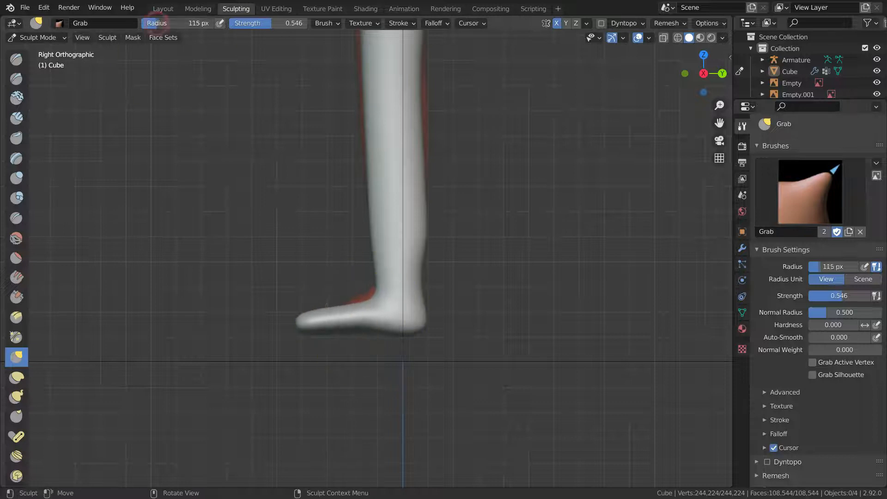
middle_drag(346, 317, 418, 283)
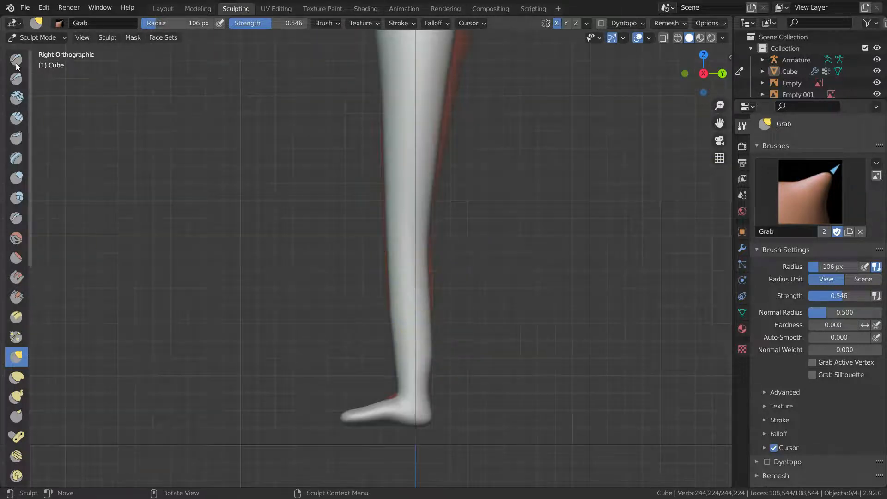
Step: Bulge the backs of the calves with the Inflate brush at radius 106 px and strength 0.500
key(i)
middle_drag(507, 341, 429, 294)
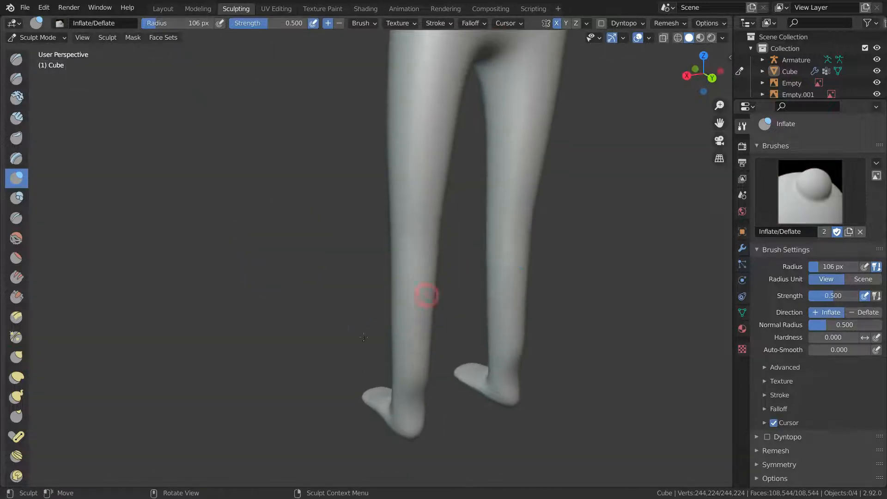
middle_drag(364, 337, 398, 277)
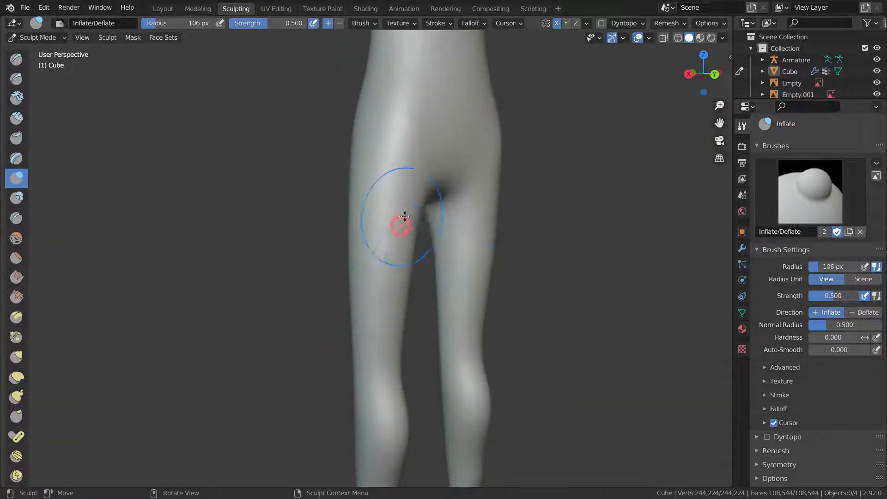
Step: Build up the buttocks and the backs of the upper thighs with the Inflate brush, raising its strength to 0.652
drag(404, 216, 404, 234)
middle_drag(404, 234, 370, 227)
drag(248, 23, 256, 23)
mouse_move(421, 263)
mouse_down()
mouse_move(426, 229)
mouse_move(421, 259)
mouse_up()
mouse_move(421, 328)
middle_down()
mouse_move(412, 323)
mouse_move(404, 161)
mouse_move(470, 192)
mouse_move(445, 269)
mouse_move(483, 300)
middle_up()
drag(276, 26, 280, 26)
middle_drag(508, 221, 471, 215)
drag(471, 215, 467, 201)
middle_drag(439, 217, 463, 198)
middle_drag(434, 166, 461, 185)
drag(461, 185, 462, 182)
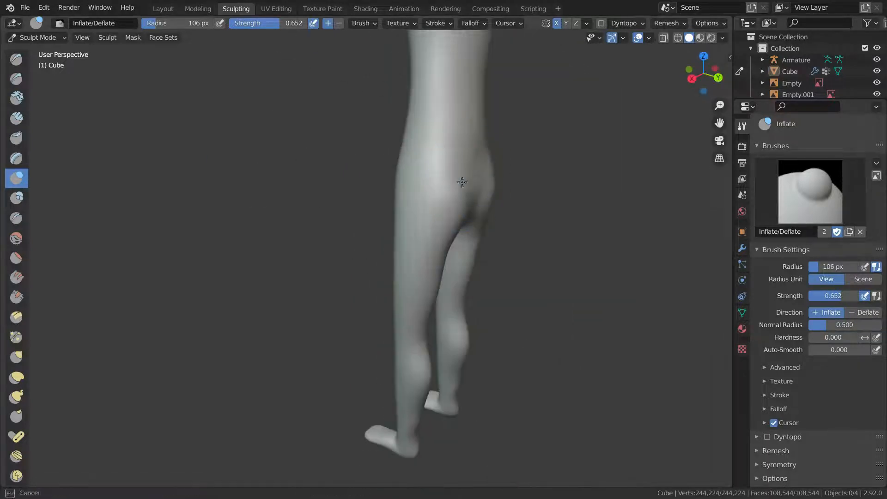
Step: In the right view, adjust the head and upper body toward the reference with the Grab brush at radius 102 px and strength 0.651
middle_drag(462, 182, 553, 349)
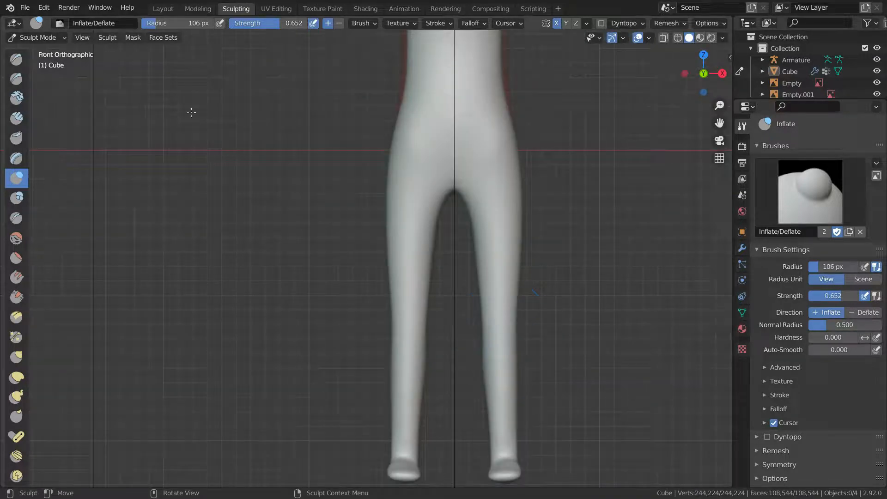
drag(198, 23, 178, 24)
mouse_move(475, 341)
middle_down()
mouse_move(480, 360)
mouse_move(425, 366)
mouse_move(473, 350)
mouse_move(432, 145)
middle_up()
scroll(431, 145, up, 2)
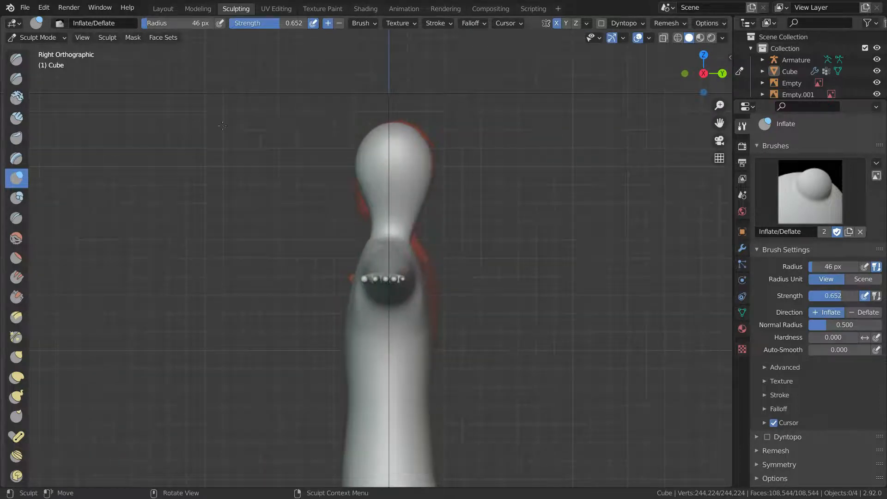
click(16, 359)
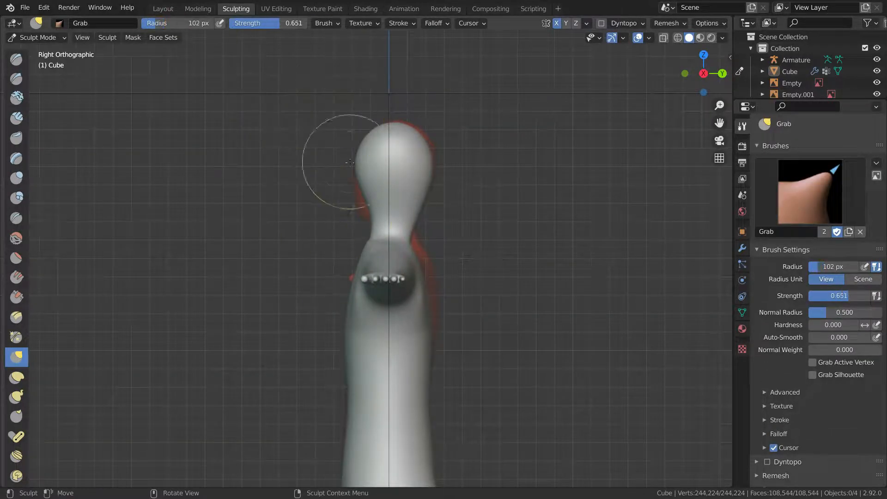
scroll(475, 234, up, 1)
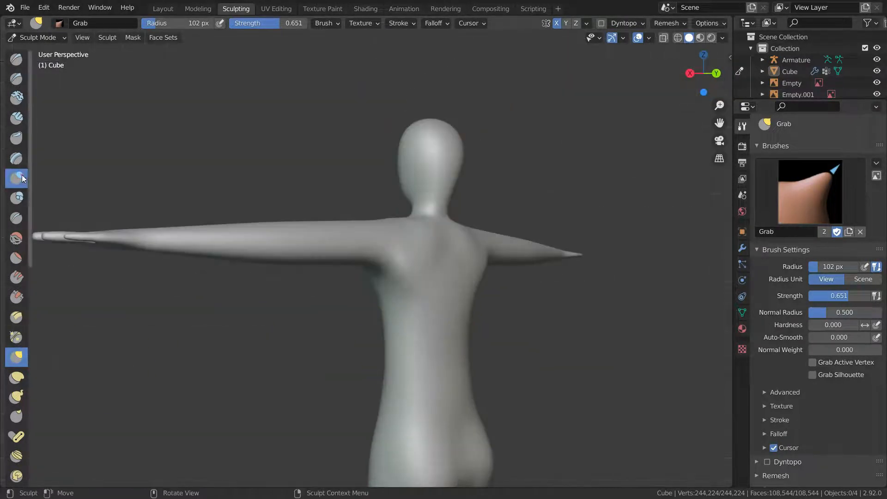
Step: Build up the upper back with the Inflate brush at radius 83 px, and carve the spine with the Crease brush at radius 48 px and strength 0.314
click(16, 178)
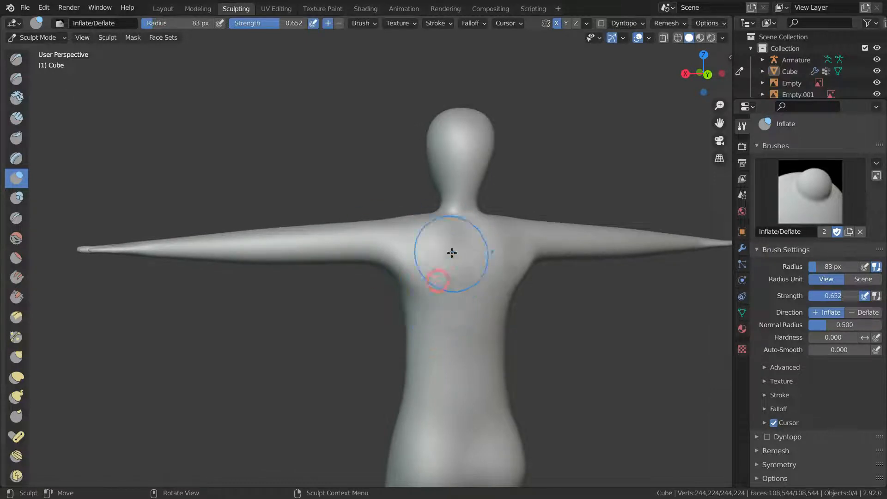
mouse_move(451, 251)
middle_down()
mouse_move(439, 235)
mouse_move(527, 319)
mouse_move(461, 292)
mouse_move(445, 258)
mouse_move(469, 351)
mouse_move(653, 389)
mouse_move(359, 296)
mouse_move(453, 237)
mouse_move(467, 245)
mouse_move(453, 238)
mouse_move(415, 259)
mouse_move(462, 277)
mouse_move(531, 283)
mouse_move(483, 285)
mouse_move(462, 259)
mouse_move(406, 236)
middle_up()
key(g)
click(17, 218)
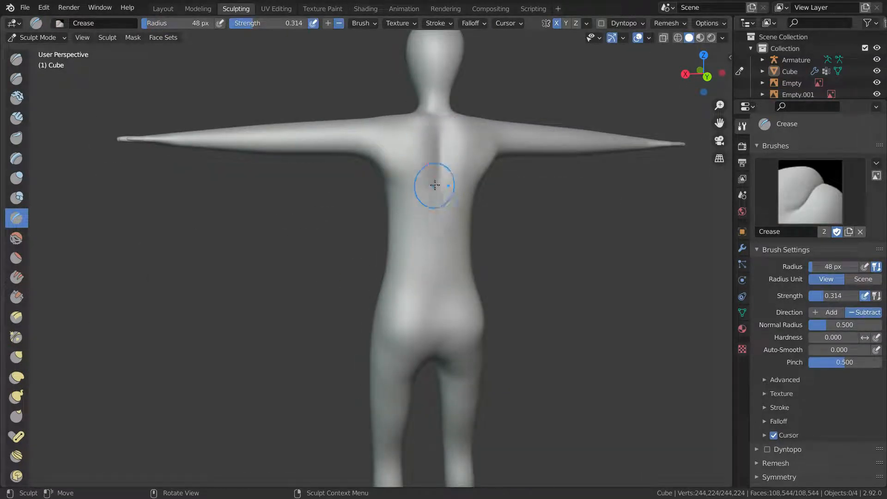
middle_drag(459, 301, 524, 251)
Step: In the front view with X-ray on, thicken the shoulders and upper arms toward the reference with the Inflate brush at radius 95 px and strength 0.652
key(KP_1)
key(alt+z)
scroll(480, 222, up, 5)
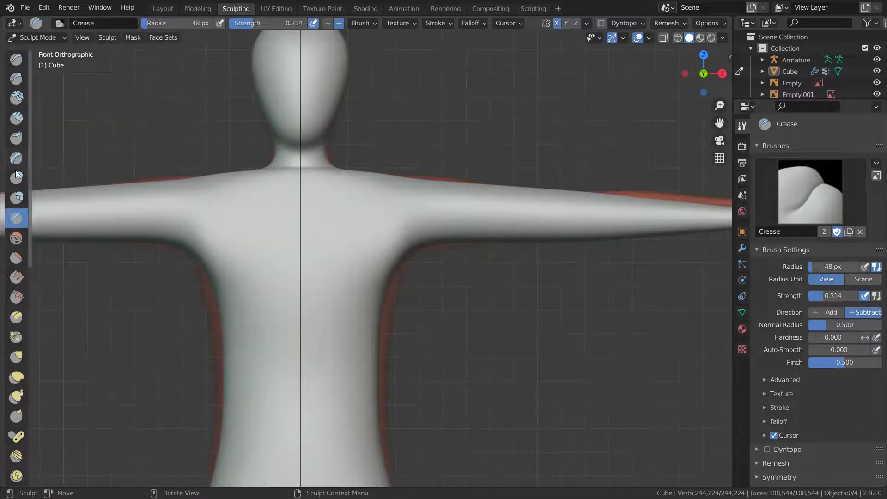
key(i)
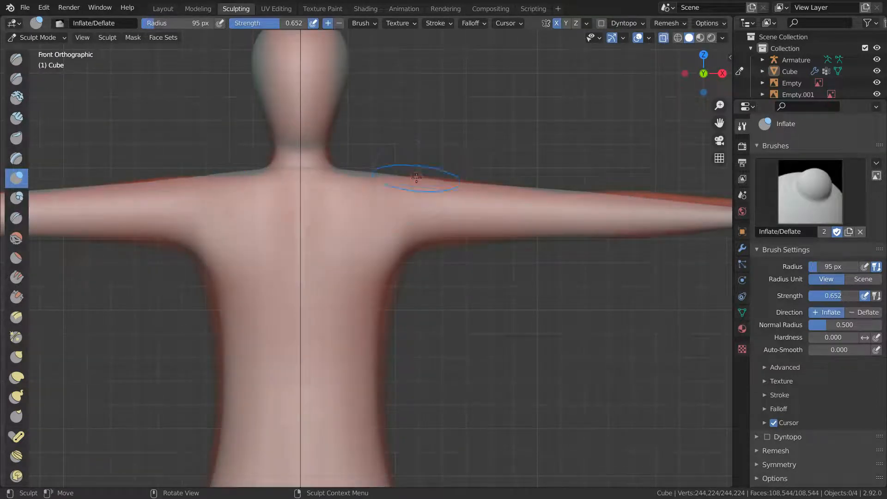
scroll(471, 231, down, 2)
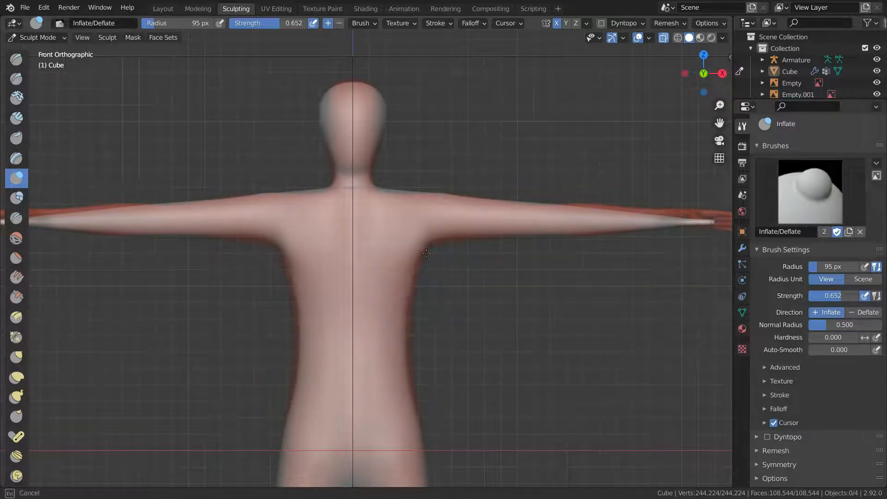
Step: Adjust the line between the neck and shoulders toward the reference with the Grab brush
scroll(388, 183, up, 2)
key(g)
drag(397, 195, 398, 196)
drag(380, 188, 381, 193)
scroll(383, 191, down, 5)
scroll(554, 216, up, 3)
Step: Thicken the forearms toward the reference with the Inflate brush at radius 95 px, and turn X-ray off
key(i)
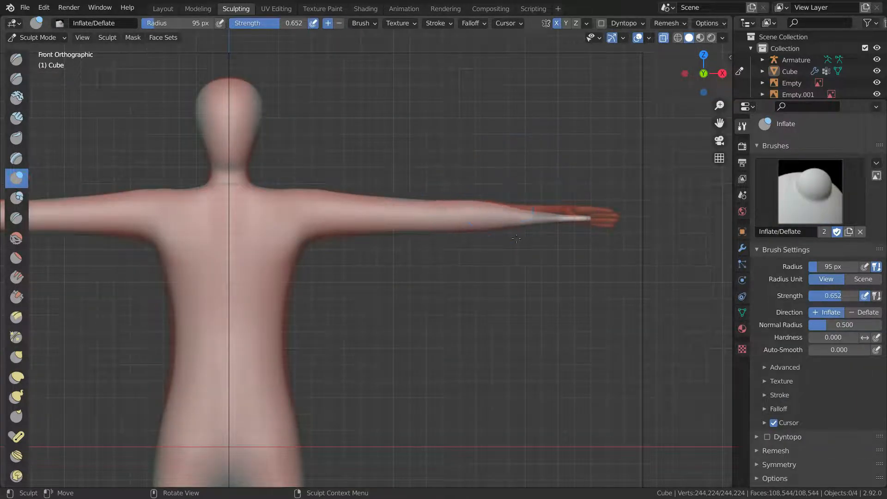
scroll(406, 300, down, 4)
scroll(416, 242, up, 2)
mouse_move(415, 242)
middle_down()
mouse_move(504, 278)
mouse_move(220, 49)
middle_up()
middle_drag(488, 271, 392, 212)
scroll(391, 212, up, 3)
Step: Build up the chest and abdominal muscles in the front view with the Clay Strips brush at radius 39 px and strength 0.518
click(16, 118)
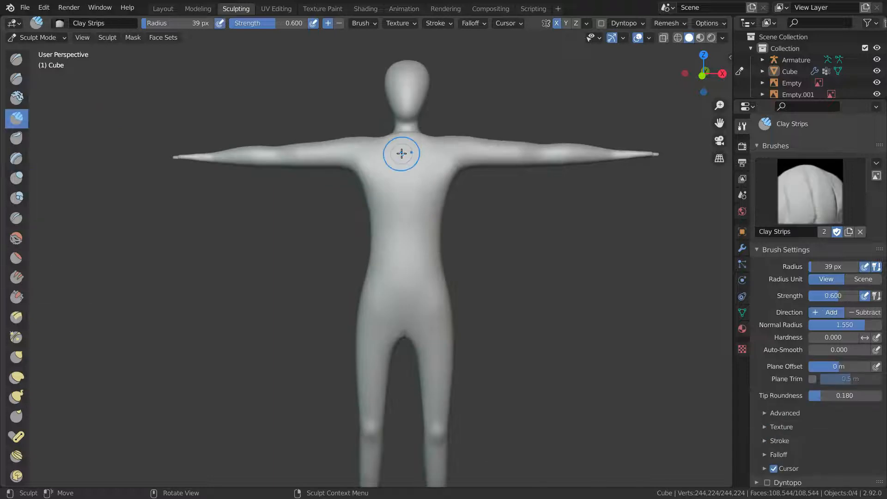
scroll(402, 152, up, 1)
key(KP_1)
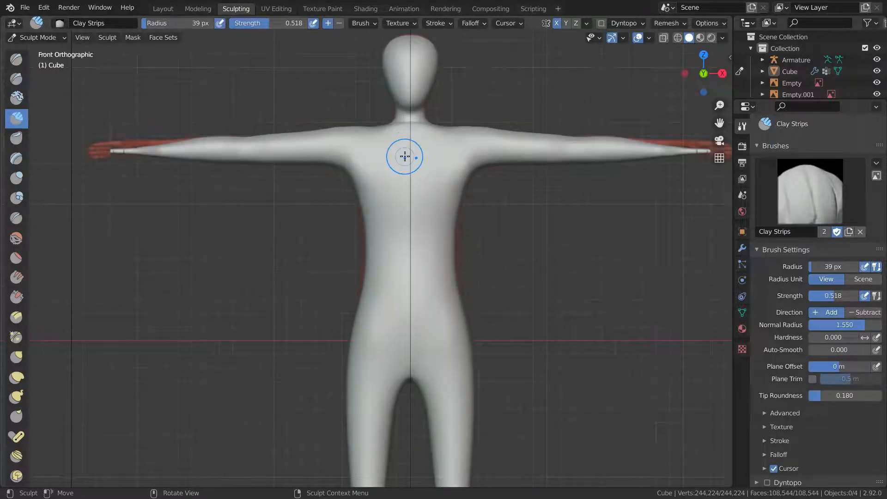
drag(404, 199, 372, 187)
drag(397, 147, 378, 143)
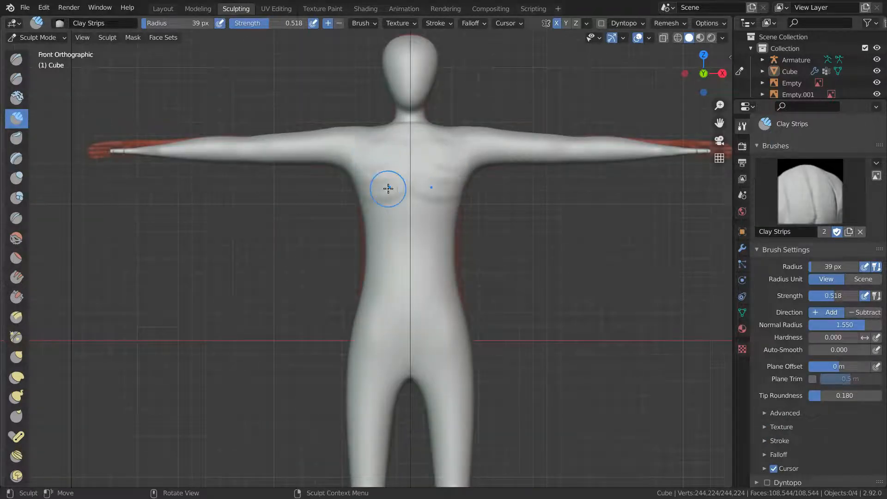
drag(411, 213, 398, 218)
Step: Soften the muscle strokes on the torso with the Smooth brush at radius 39 px and strength 0.232
middle_drag(410, 269, 372, 287)
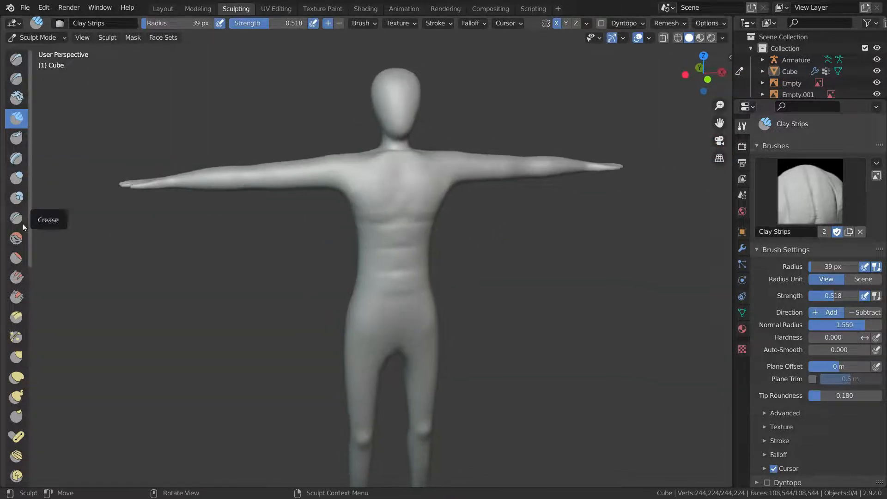
click(16, 237)
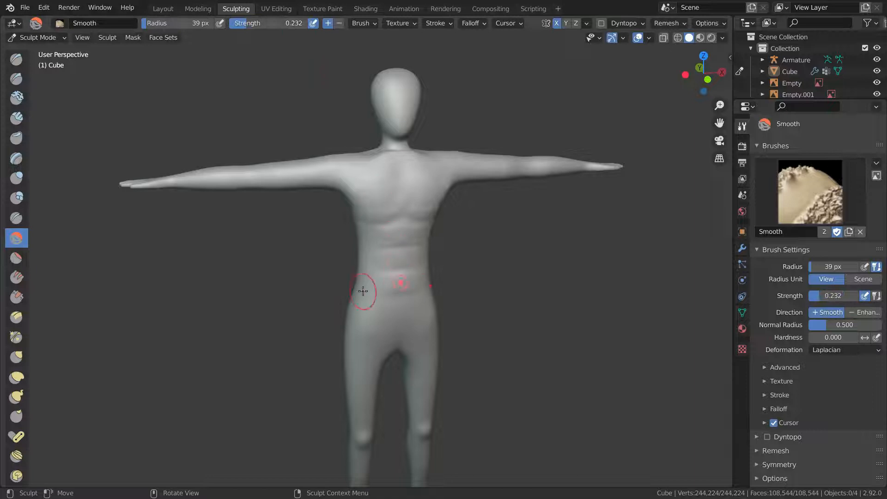
mouse_move(363, 291)
middle_down()
mouse_move(370, 198)
mouse_move(382, 245)
mouse_move(507, 260)
mouse_move(578, 245)
mouse_move(478, 237)
middle_up()
scroll(481, 257, down, 3)
scroll(507, 260, up, 1)
middle_drag(306, 288, 613, 290)
middle_drag(486, 338, 407, 293)
Step: Switch to the Layout workspace, turn off the wireframe overlay and hide the armature
click(164, 9)
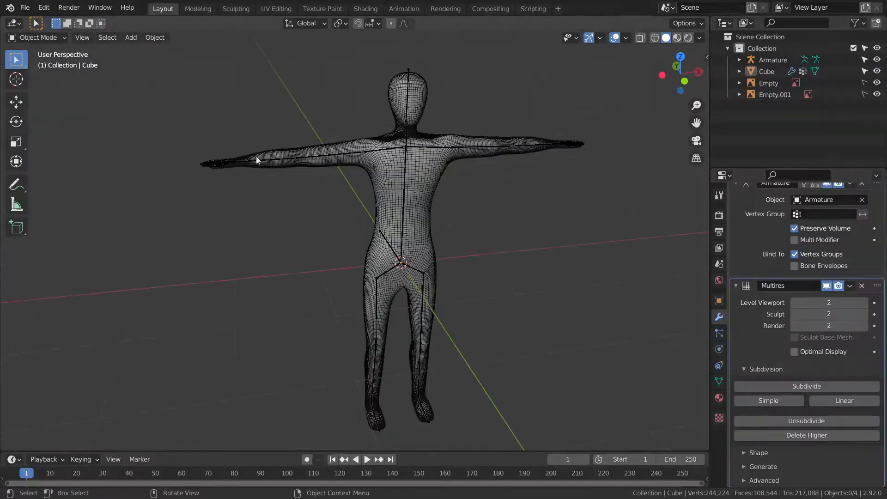
click(625, 38)
click(552, 231)
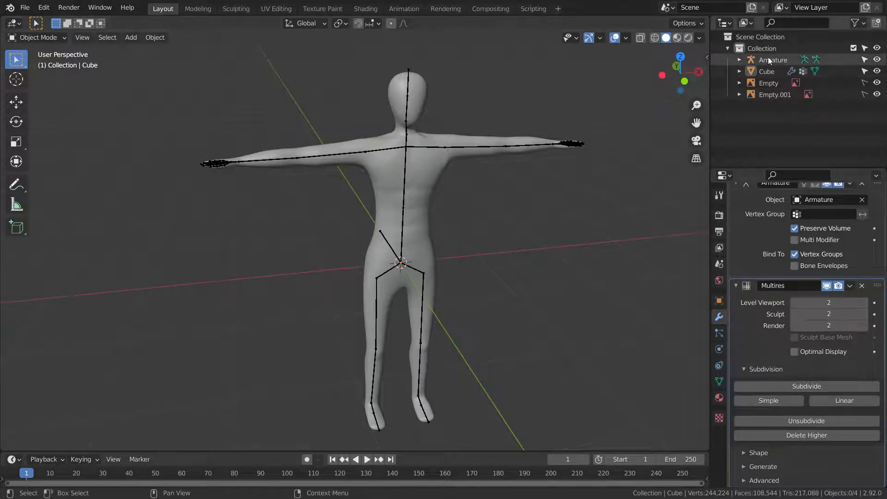
click(876, 60)
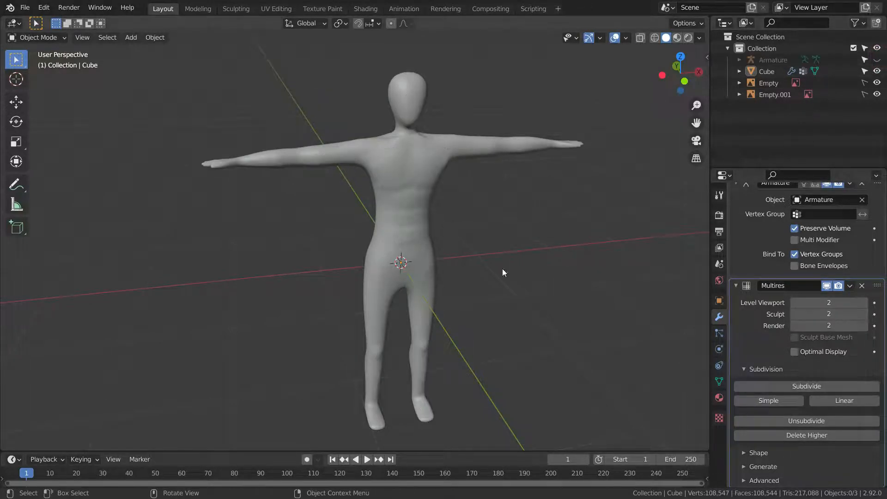
Step: Set the viewport lighting to MatCap and choose the red clay matcap
click(698, 38)
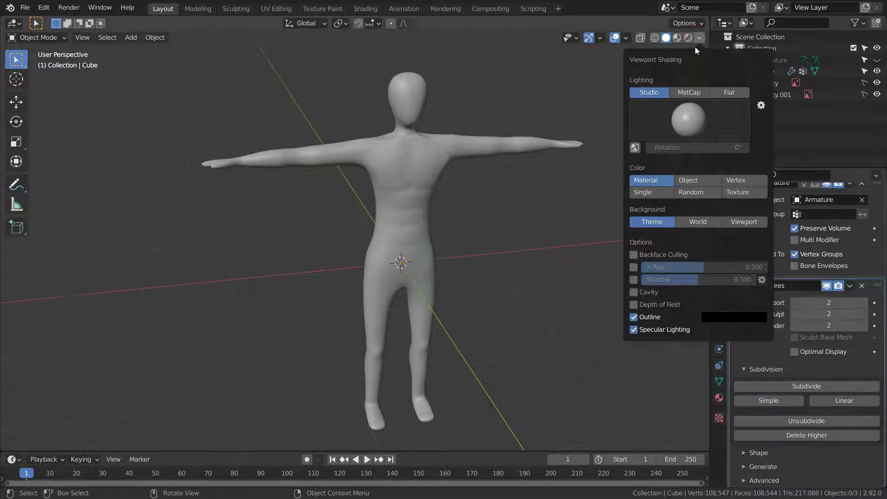
click(688, 92)
click(689, 118)
click(515, 191)
middle_drag(515, 192, 448, 329)
scroll(449, 332, down, 3)
scroll(439, 301, up, 3)
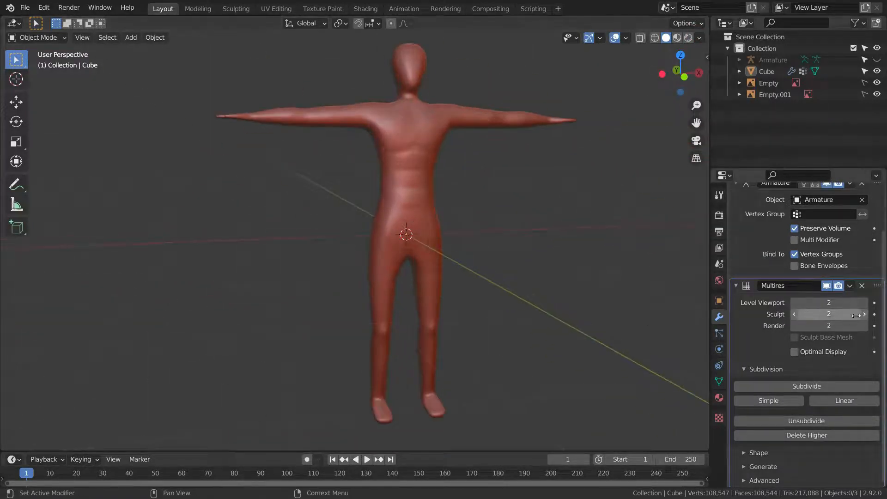
Step: Lower the Multires viewport level to 0 and return it to 2 to compare the sculpted detail with the base mesh
click(794, 303)
click(794, 303)
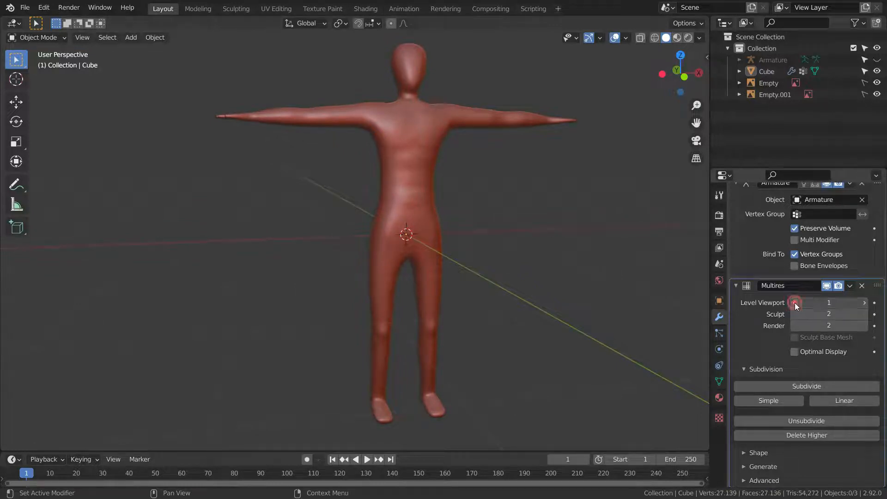
click(863, 303)
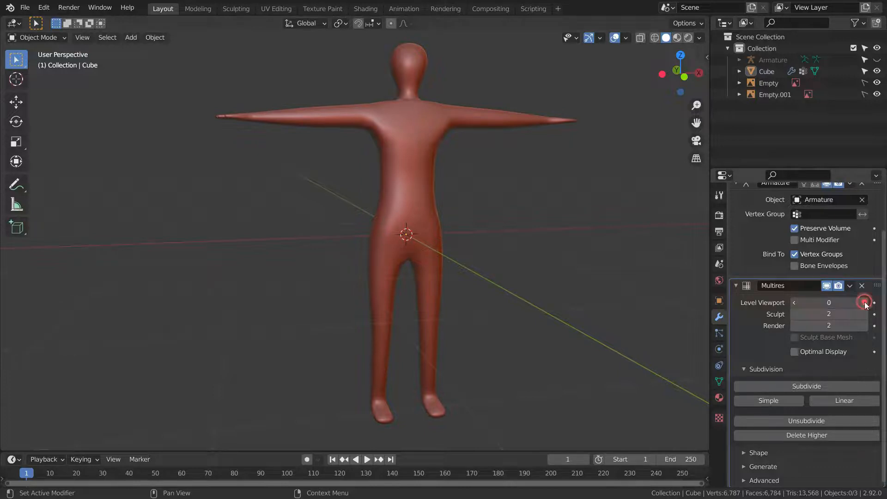
click(863, 302)
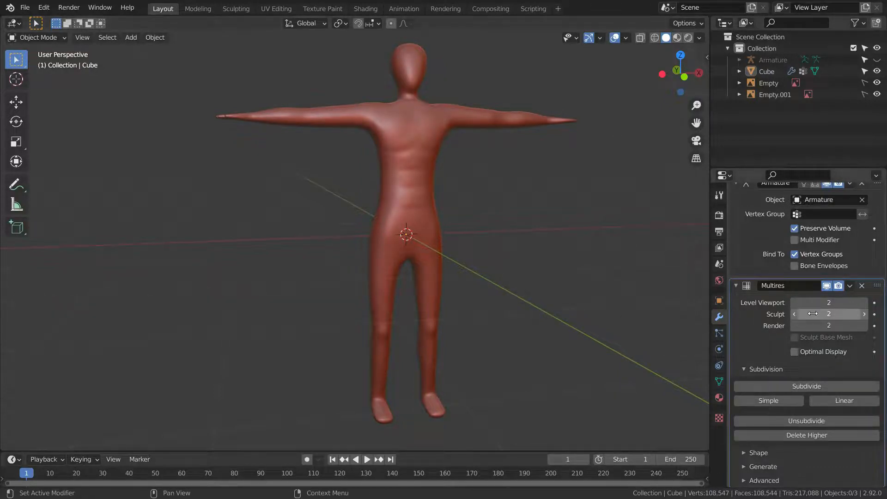
Step: Remove the Armature modifier from the body mesh and apply its Multires modifier
scroll(812, 311, up, 4)
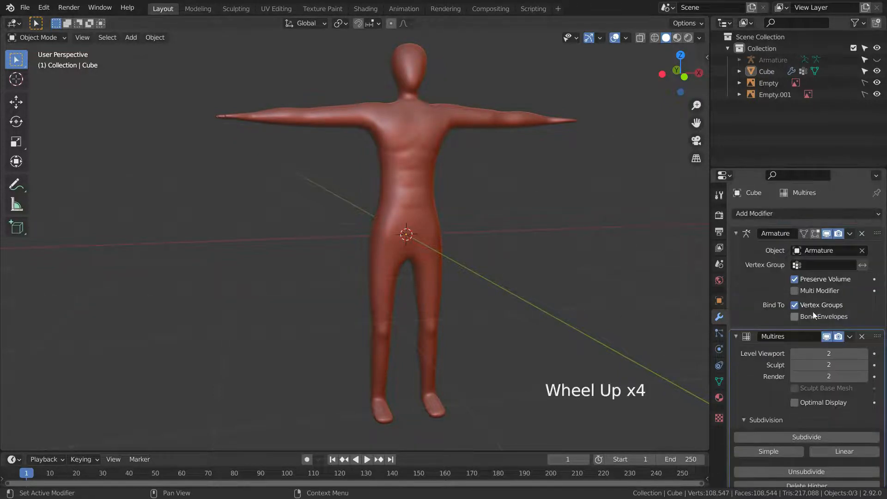
click(862, 234)
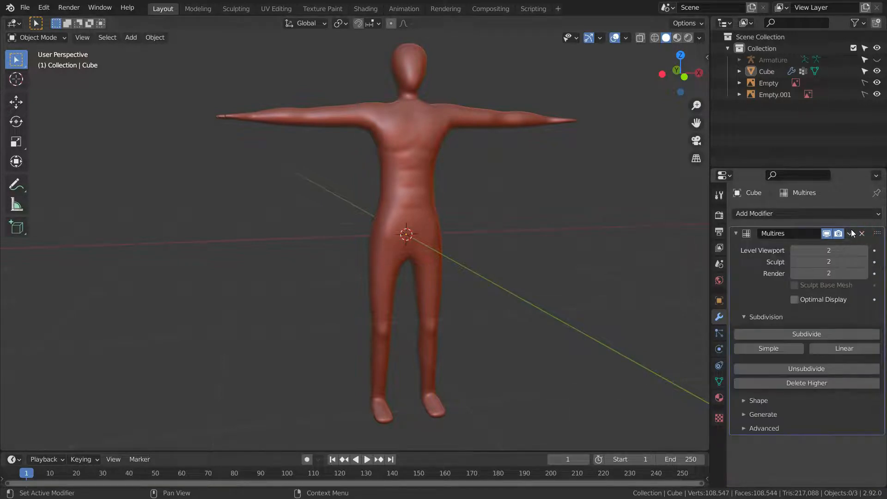
click(849, 233)
click(812, 248)
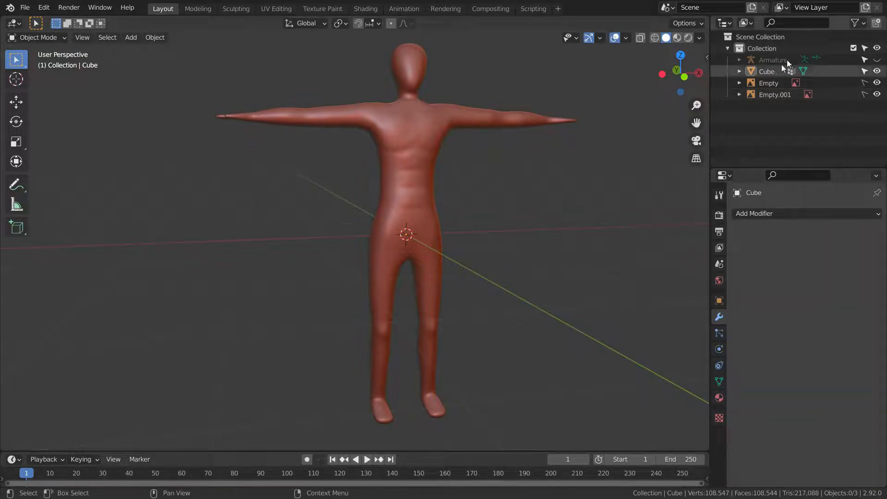
Step: Unhide the armature and parent the body mesh to it with automatic weights
click(877, 60)
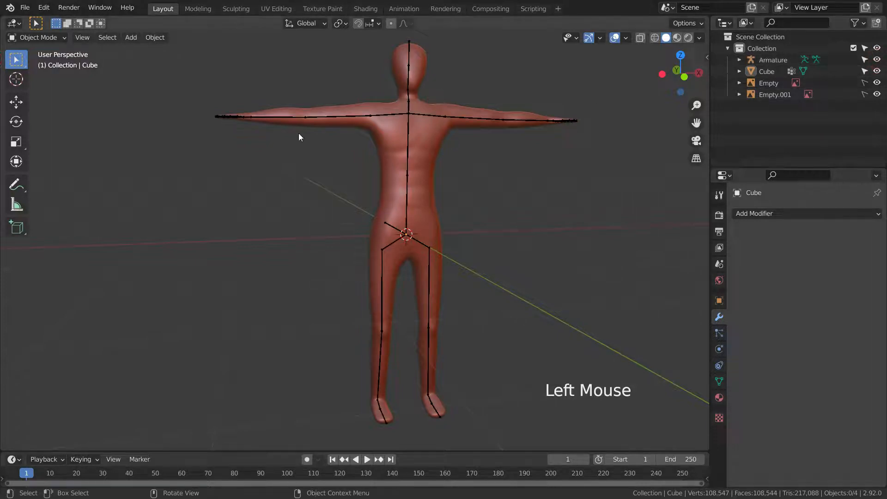
scroll(350, 250, down, 2)
scroll(406, 222, up, 3)
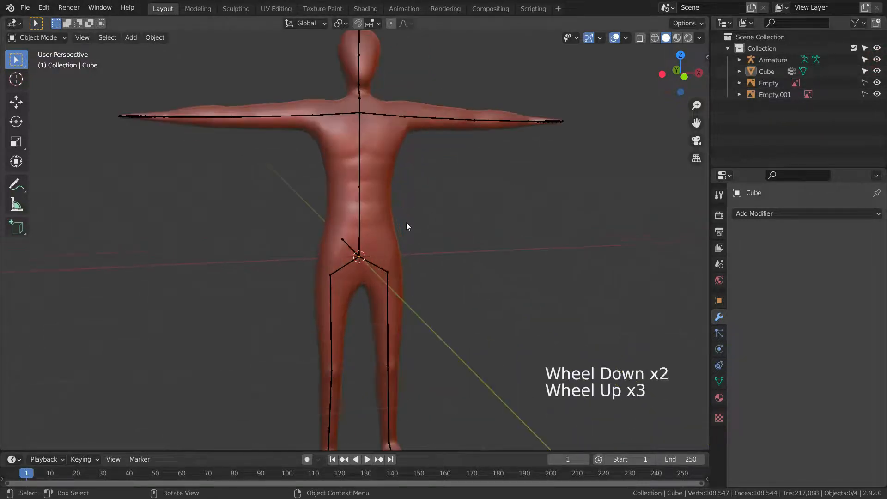
scroll(383, 201, down, 1)
double_click(364, 131)
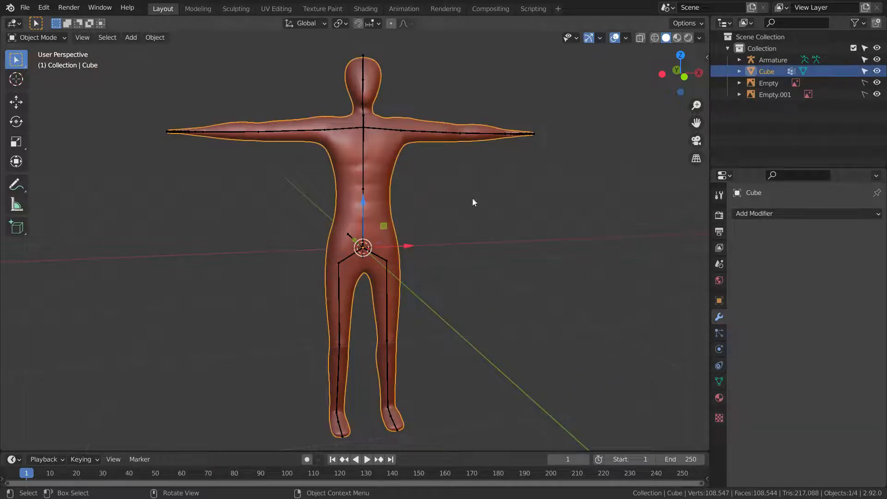
key(shift)
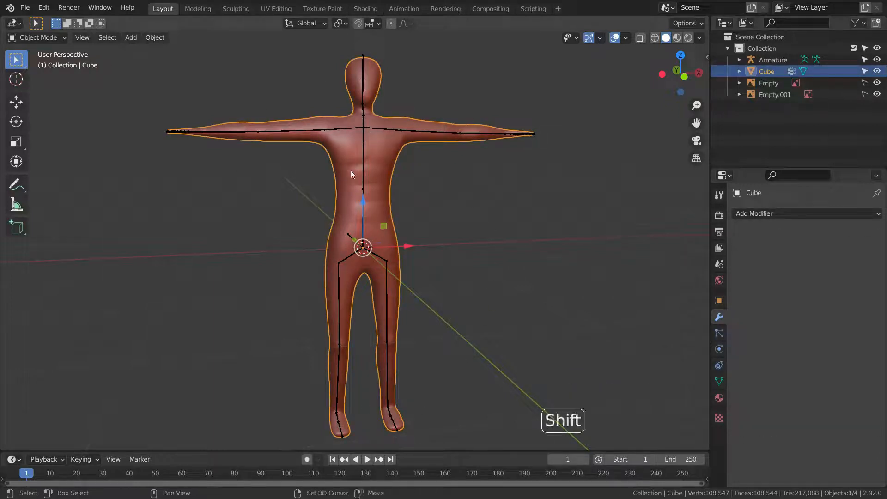
shift+click(364, 126)
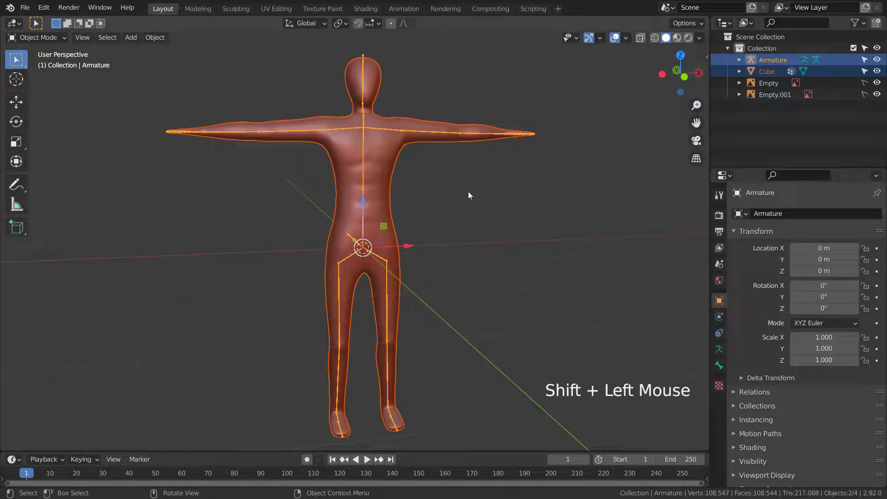
key(ctrl+p)
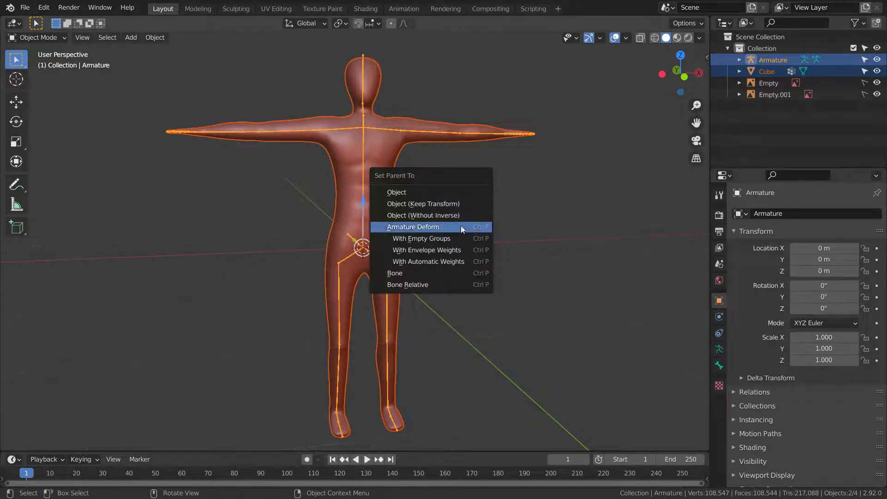
click(455, 262)
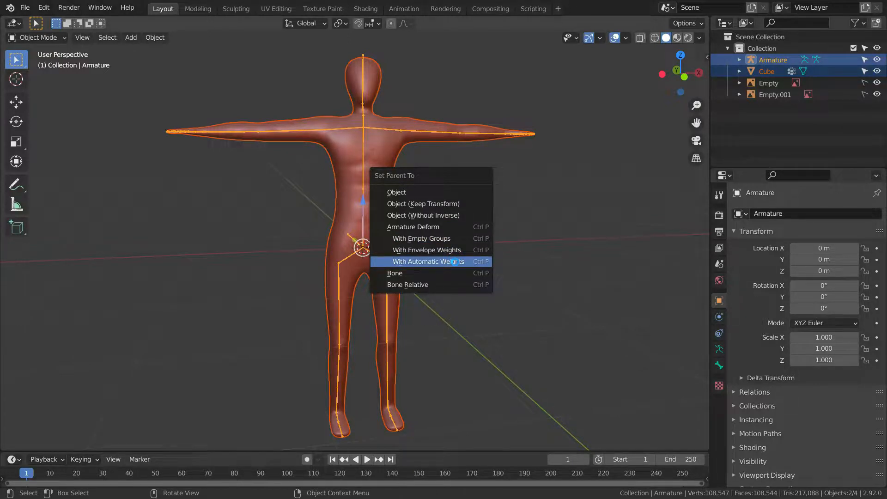
Step: Put the armature in Pose Mode and rotate the left forearm bone upward by about 85° to bend the elbow
mouse_move(198, 236)
middle_down()
mouse_move(194, 261)
mouse_move(213, 233)
middle_up()
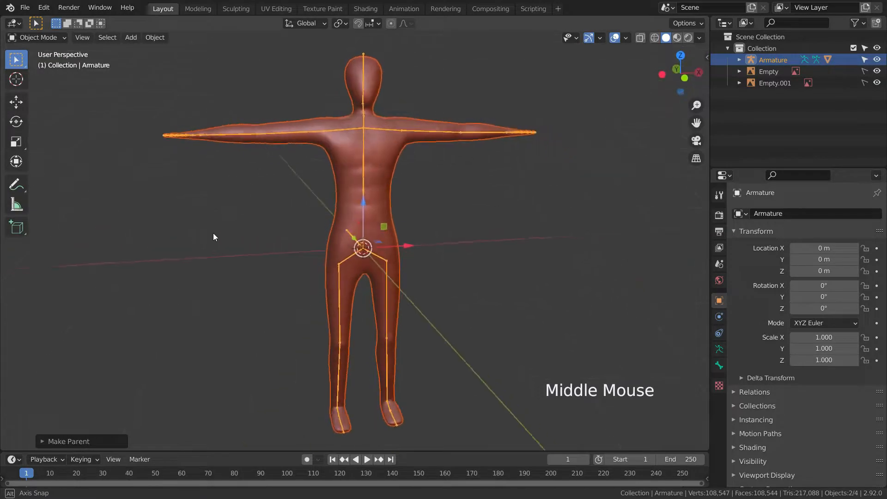
scroll(220, 230, down, 2)
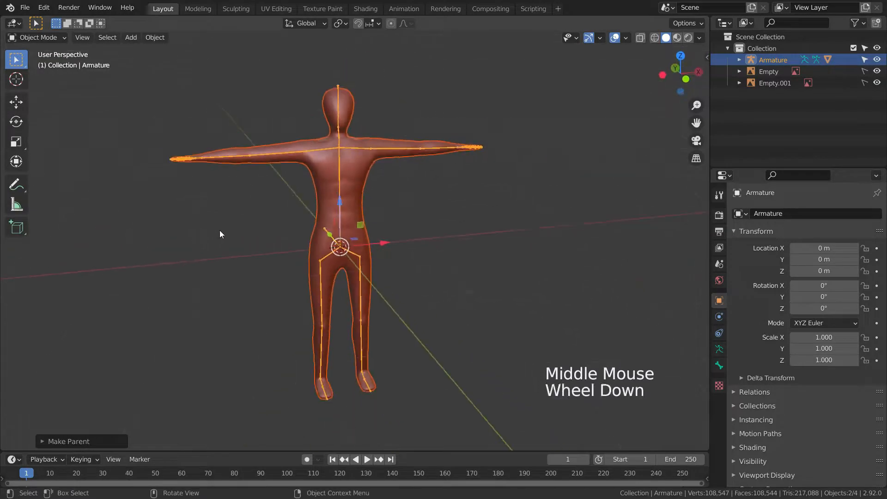
click(58, 38)
click(46, 76)
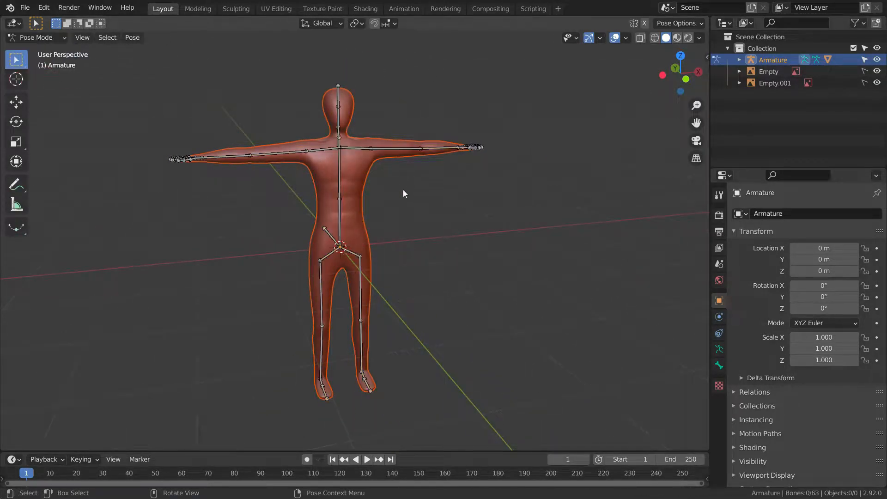
click(427, 147)
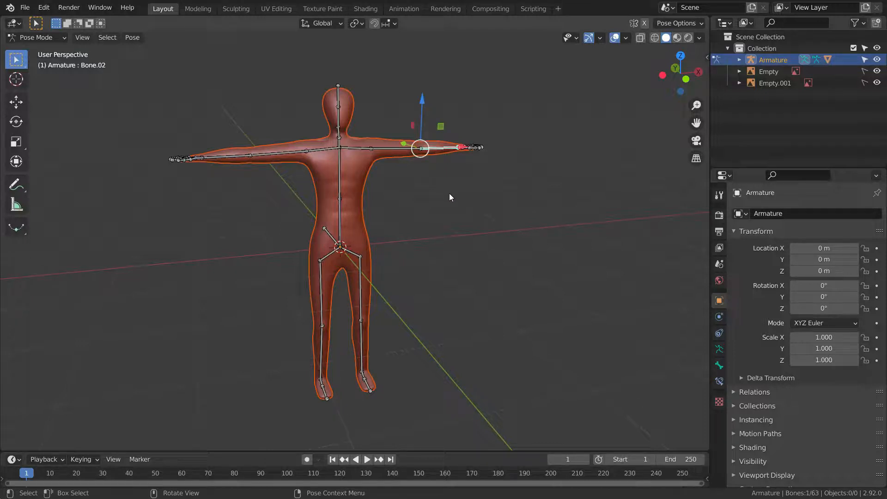
key(r)
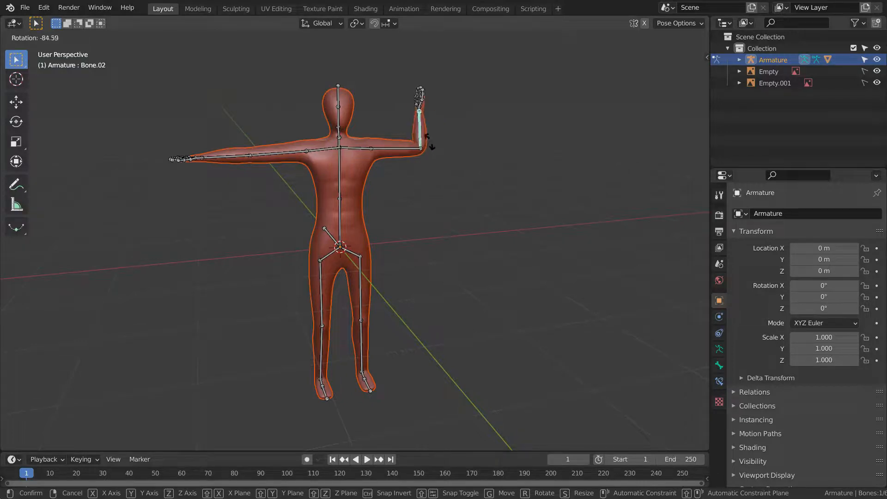
click(431, 142)
Step: Rotate the character's left shin bone backward by about 73° to test the knee bend
middle_drag(348, 286, 376, 313)
click(376, 312)
middle_drag(374, 344, 386, 354)
click(387, 348)
key(r)
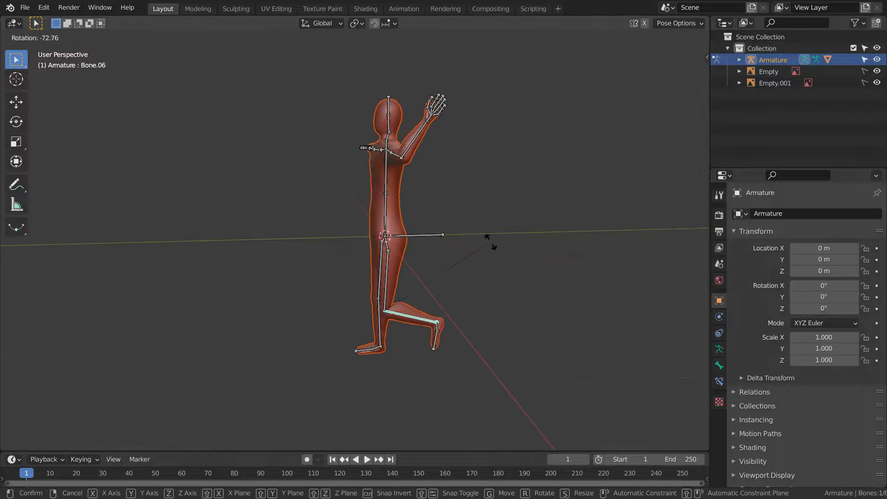
click(488, 238)
Step: Rotate the character's right forearm bone forward around the global Z axis to test the elbow bend
middle_drag(490, 354, 566, 363)
click(261, 159)
key(r)
key(z)
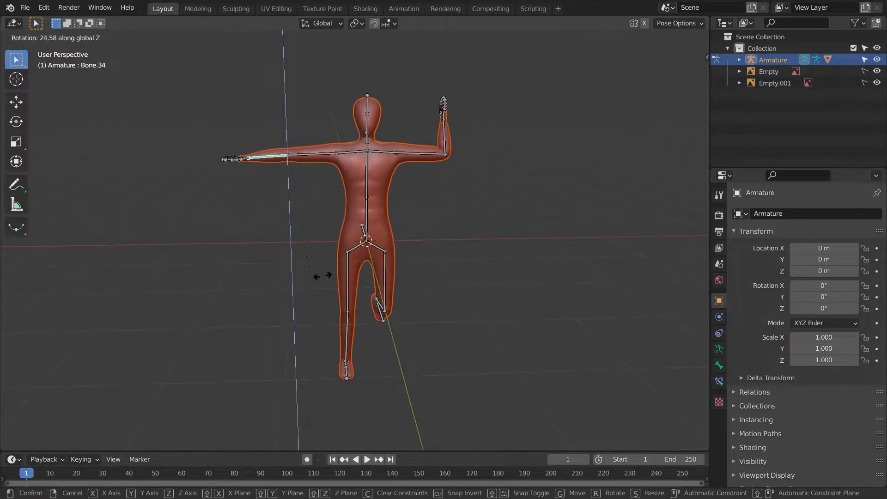
click(479, 251)
middle_drag(208, 208, 247, 218)
scroll(252, 236, down, 2)
scroll(254, 248, up, 1)
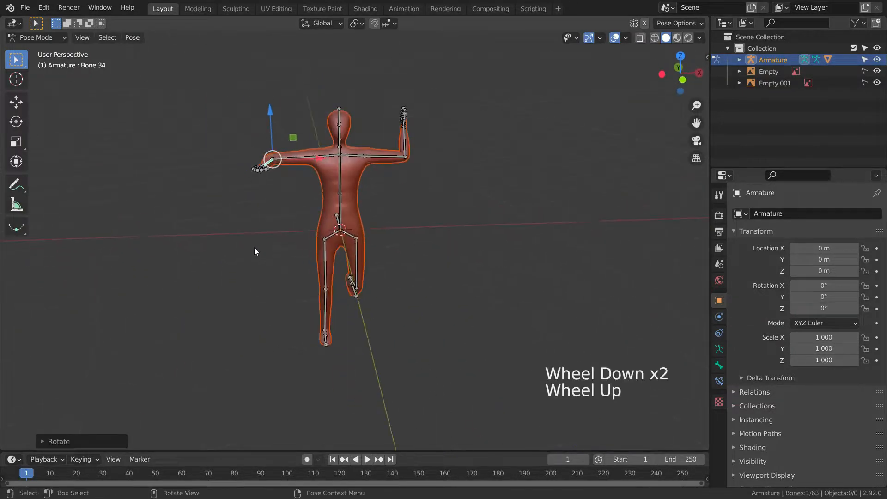
Step: Hide the two reference images, Empty and Empty.001, in the viewport
key(KP_1)
click(877, 72)
click(876, 83)
Step: Clear the pose rotation of all the armature's bones and return to Object Mode
middle_drag(416, 295, 547, 103)
key(a)
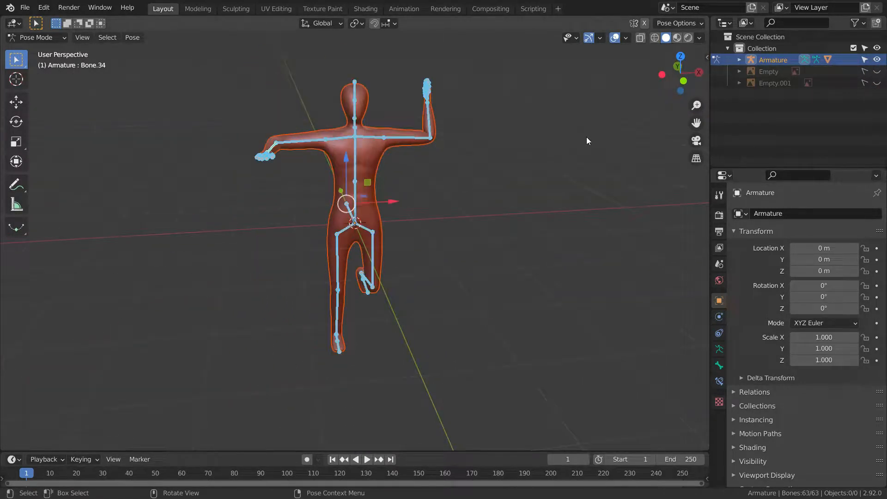
key(alt+r)
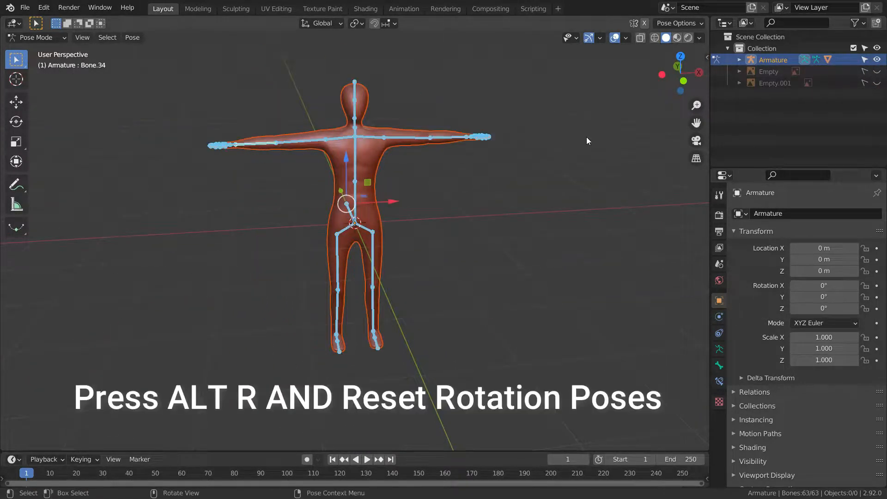
click(41, 38)
click(41, 50)
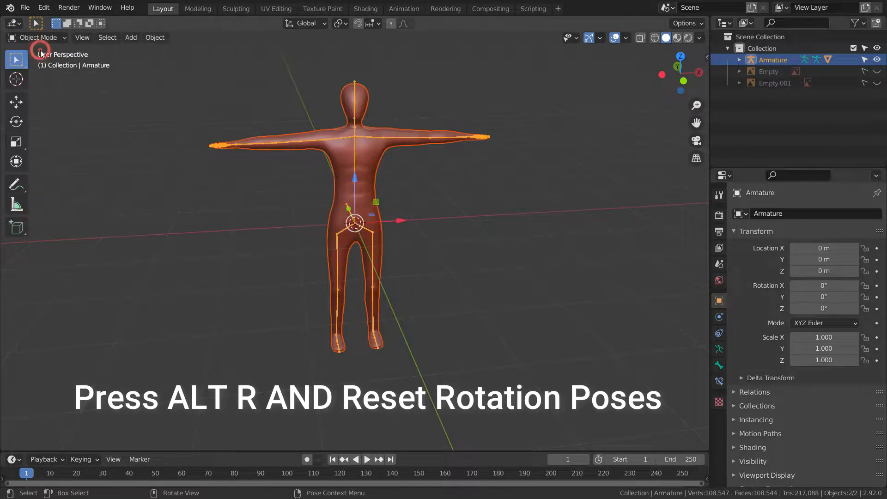
Step: Change the armature's viewport display from Stick to Octahedral and inspect the bones from the front and side
click(719, 350)
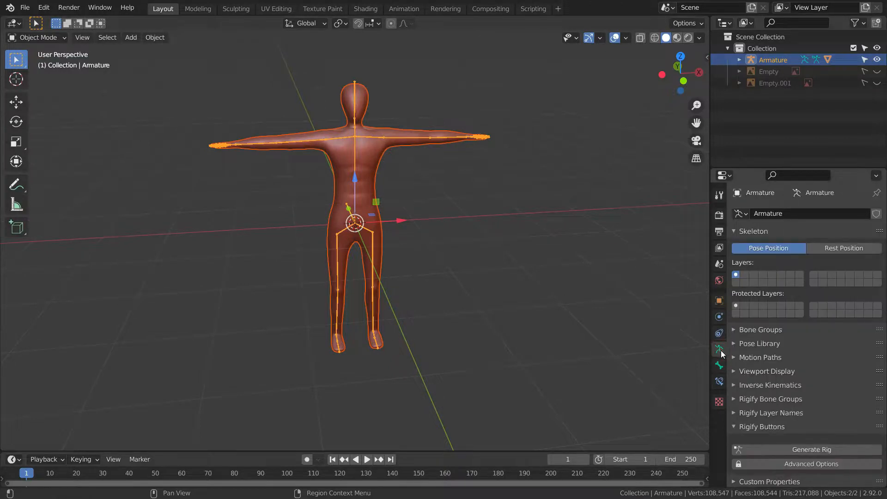
click(738, 372)
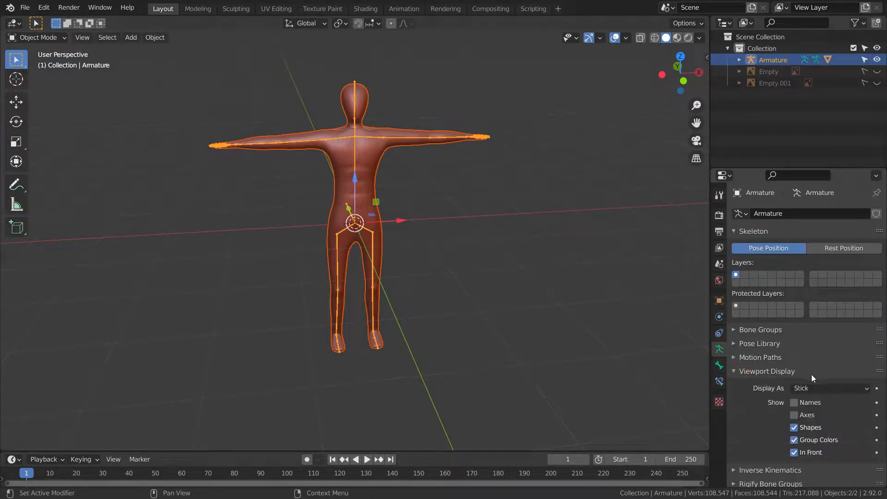
click(817, 387)
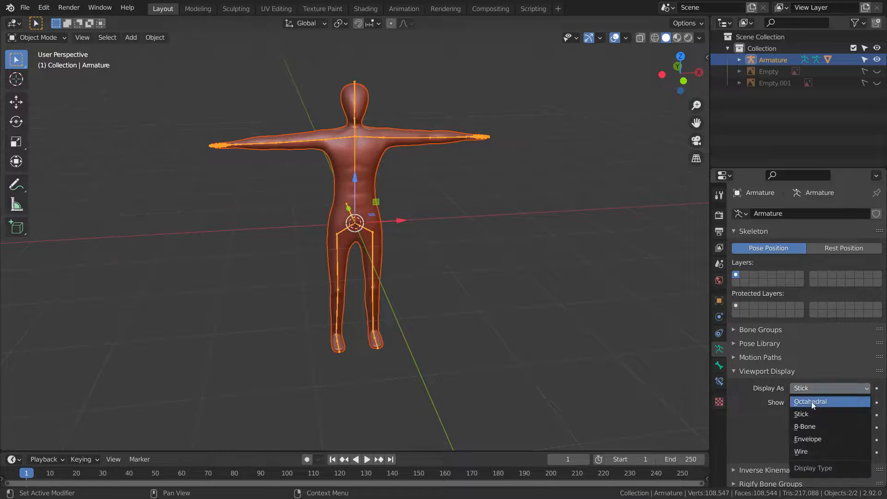
click(812, 401)
key(KP_1)
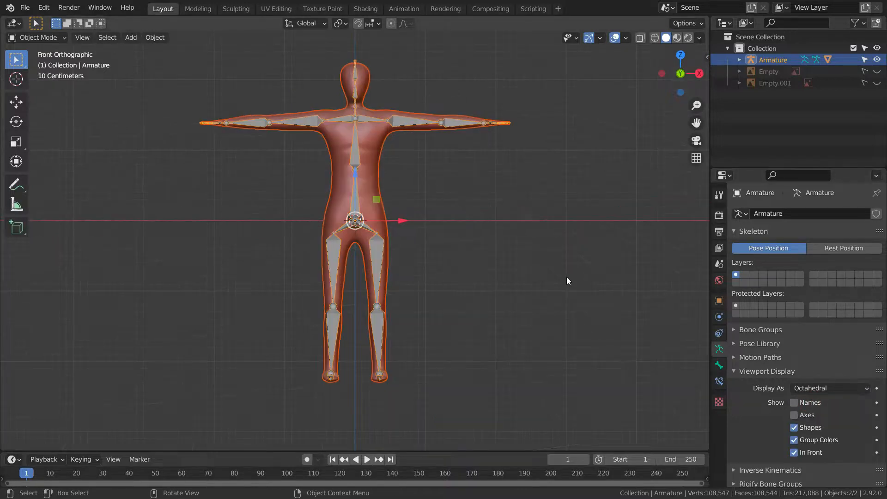
scroll(367, 183, up, 1)
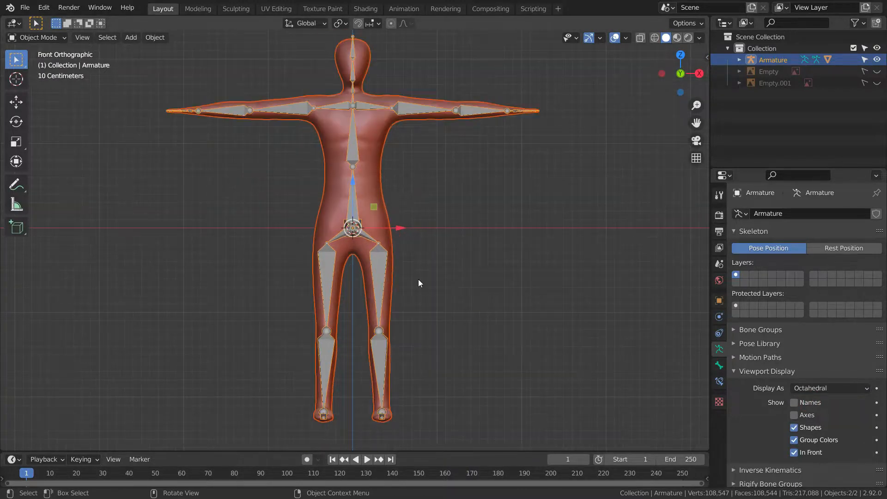
middle_drag(417, 279, 351, 307)
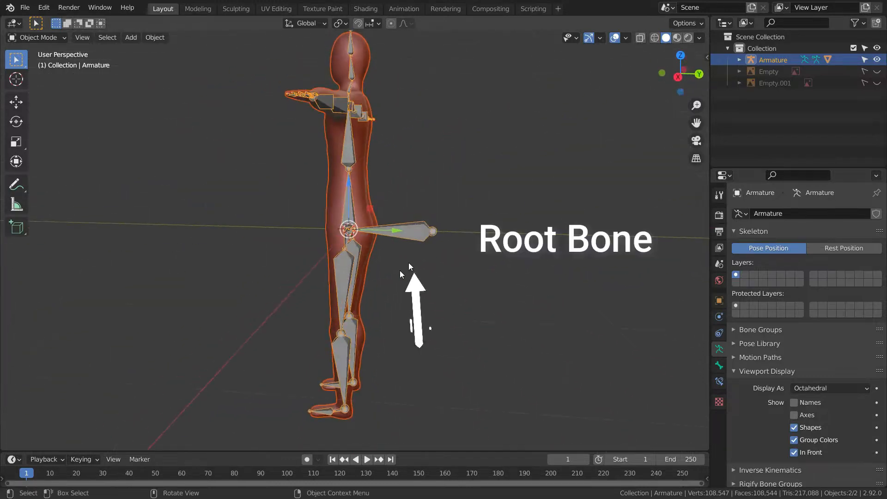